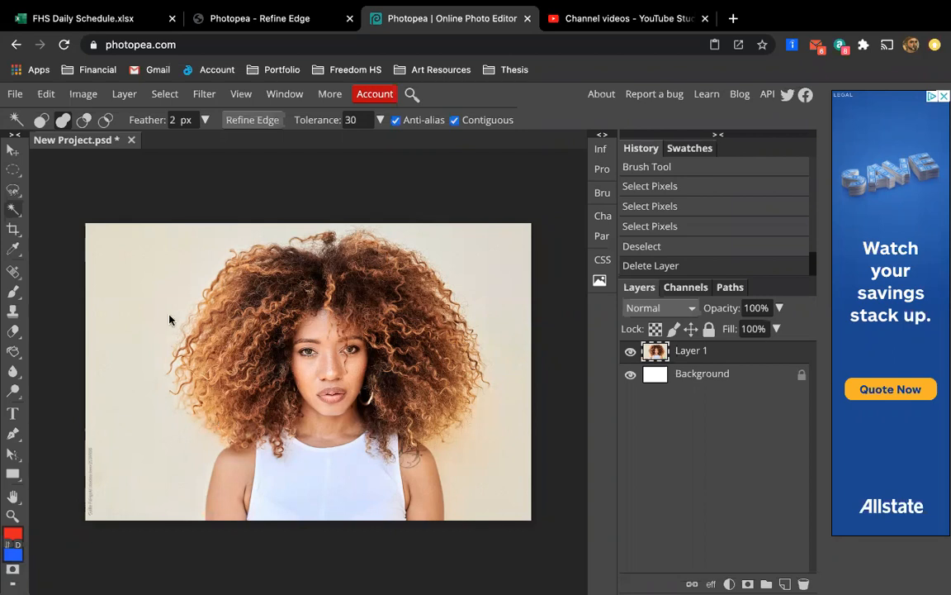
Draw an elliptical selection around the woman's hair, from the crown of her head to just below her neckline
scroll(206, 327, "up", 5)
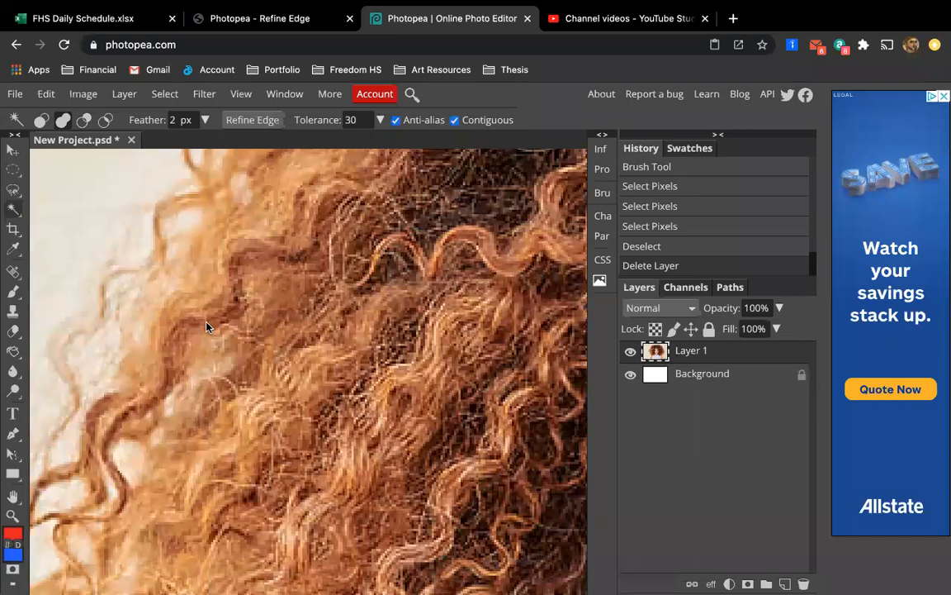
scroll(207, 327, "down", 3)
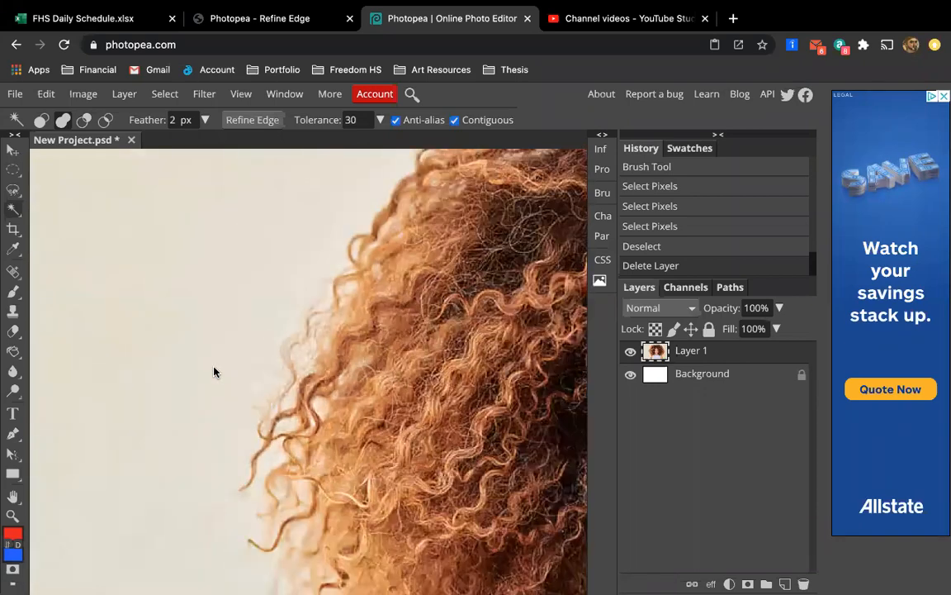
scroll(212, 369, "down", 3)
scroll(215, 362, "up", 5)
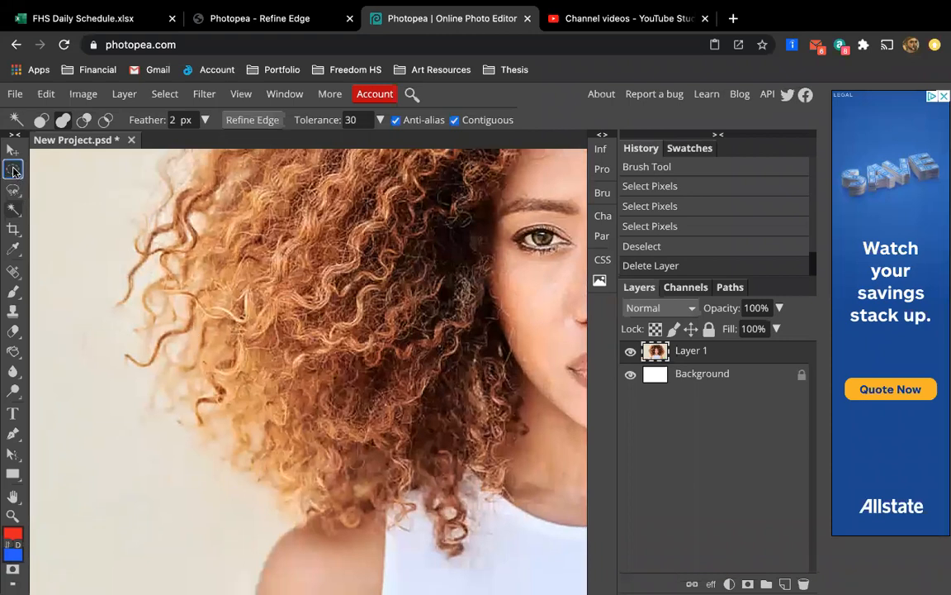
left_click(74, 188)
scroll(206, 219, "up", 2)
scroll(208, 219, "down", 5)
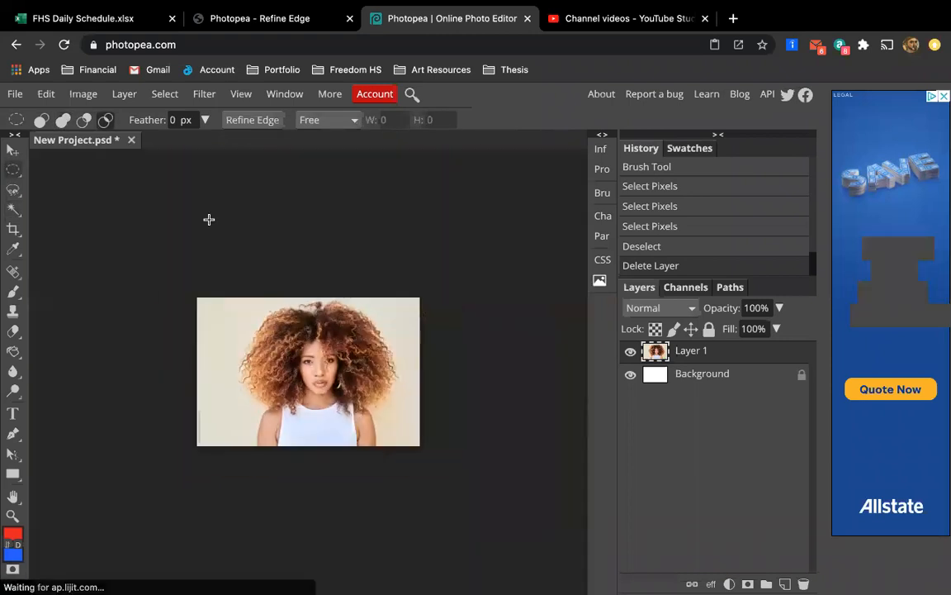
scroll(209, 219, "up", 2)
scroll(209, 219, "up", 3)
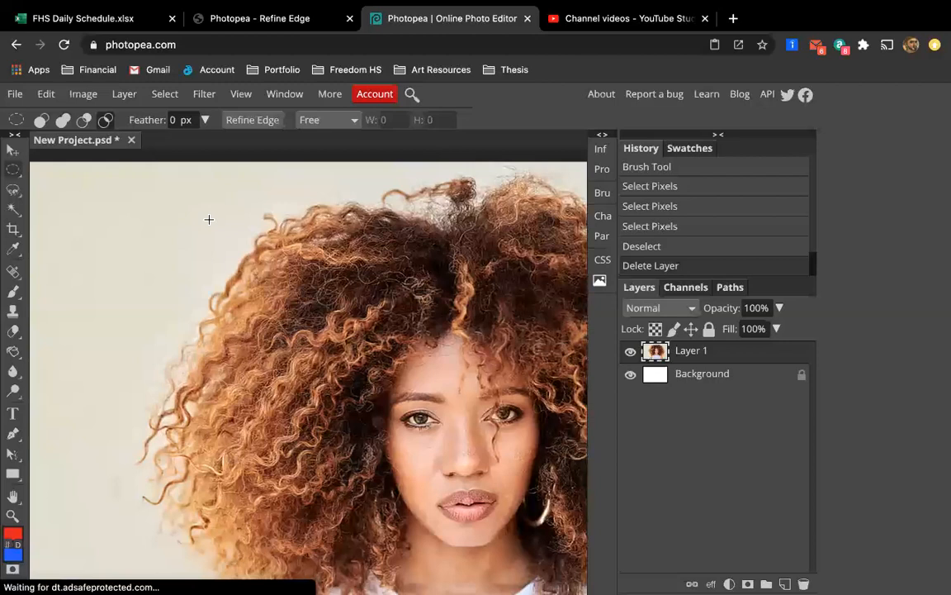
scroll(209, 223, "down", 5)
left_click_drag(224, 278, 421, 437)
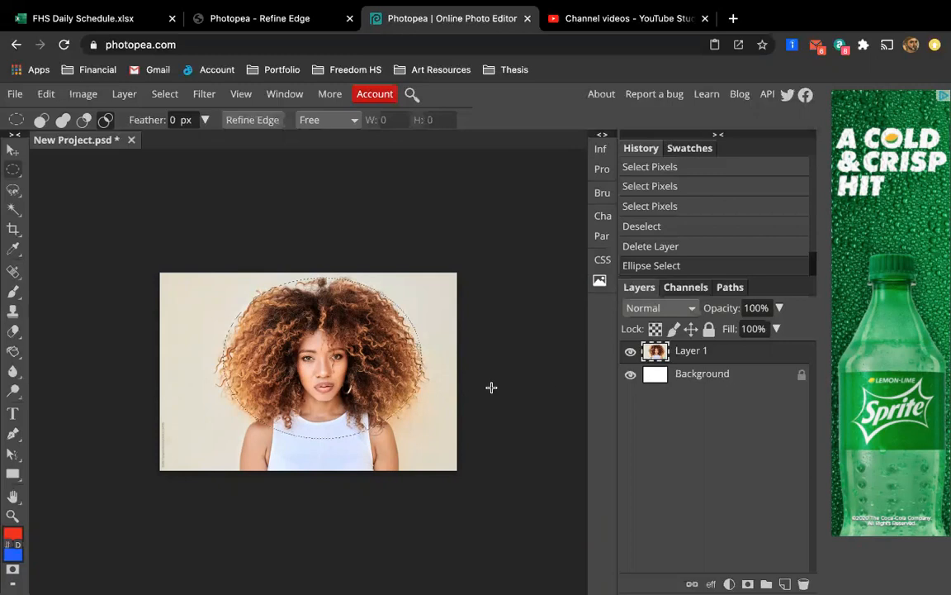
Examine how closely the elliptical selection follows the loose curls along the outer edge of the hair
scroll(208, 325, "up", 5)
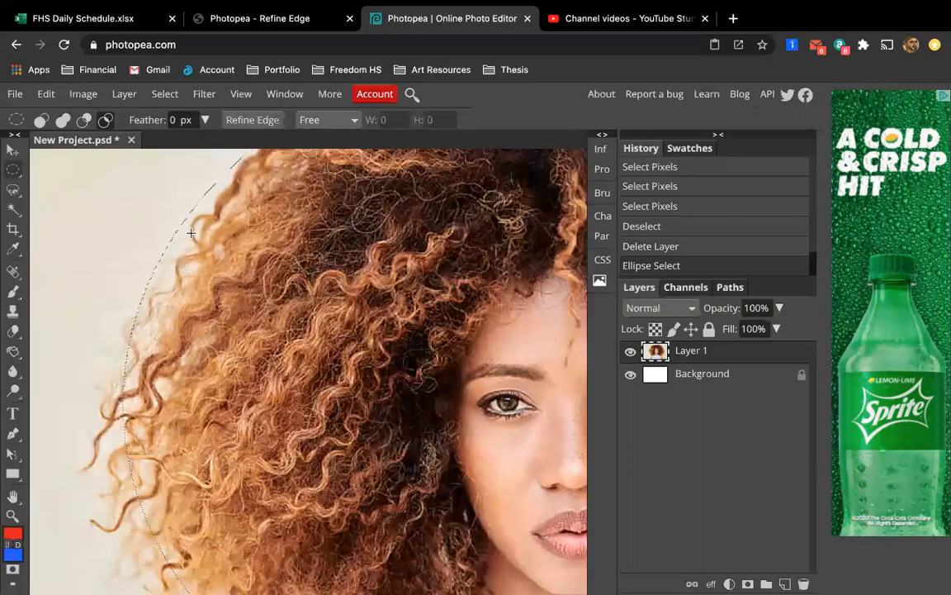
scroll(198, 232, "down", 5)
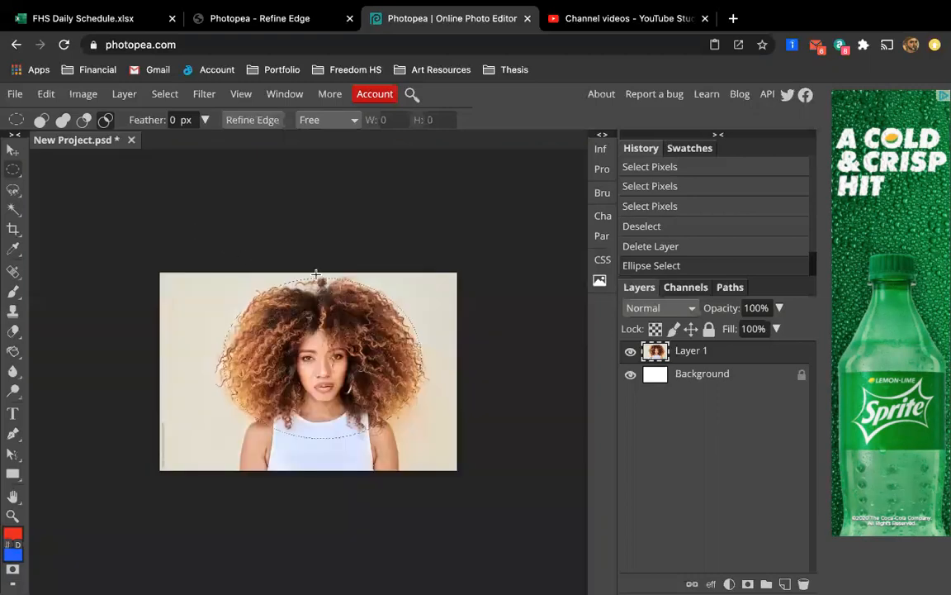
scroll(236, 357, "up", 8)
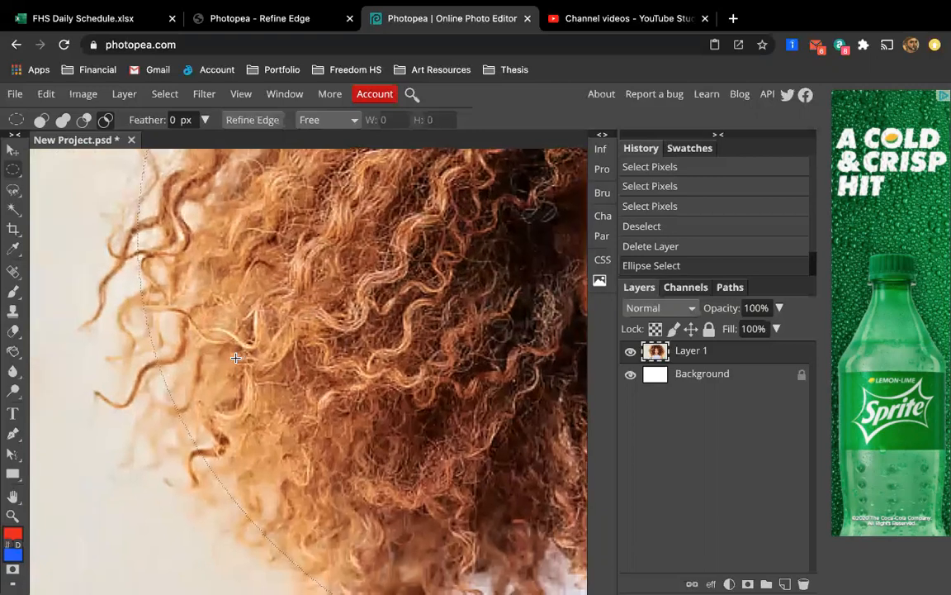
left_click_drag(235, 357, 299, 334)
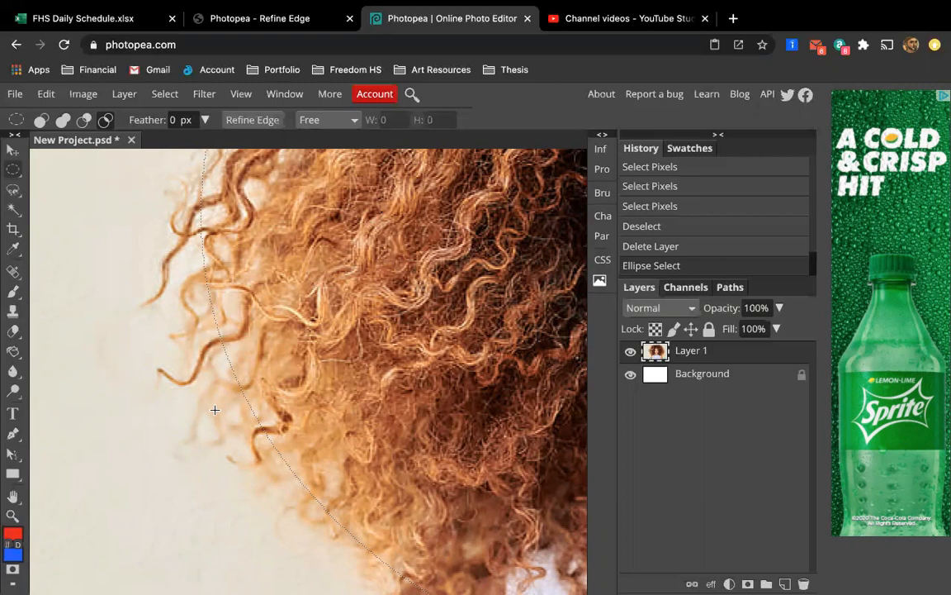
key("ctrl+0")
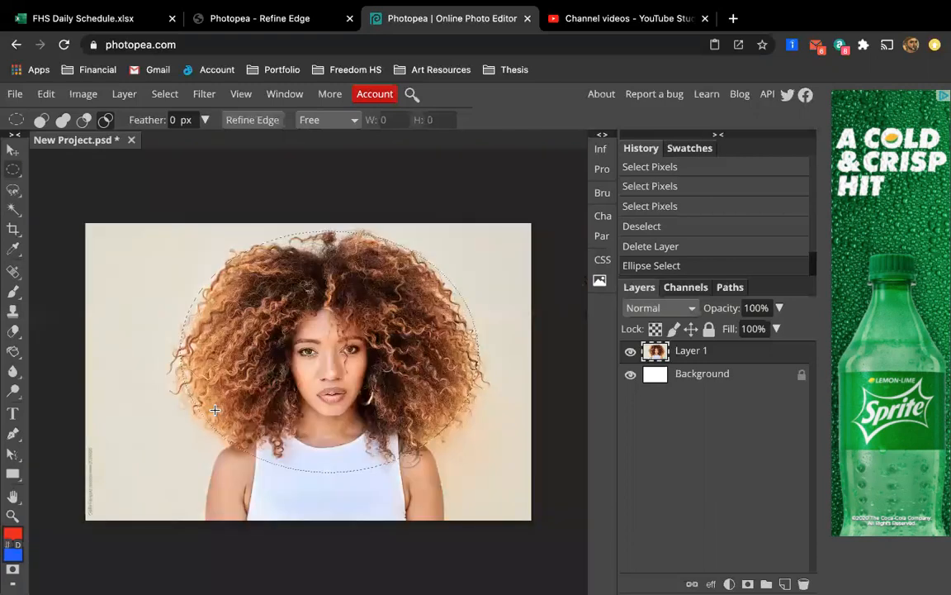
Select the woman and her hair with the Object Selection tool by framing her whole figure
left_click(13, 193)
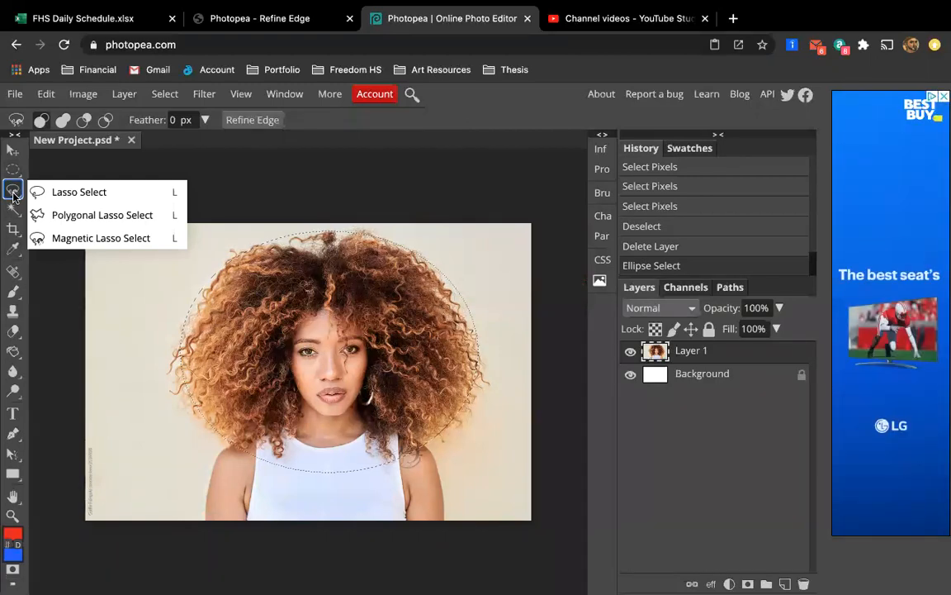
left_click(13, 217)
left_click(55, 212)
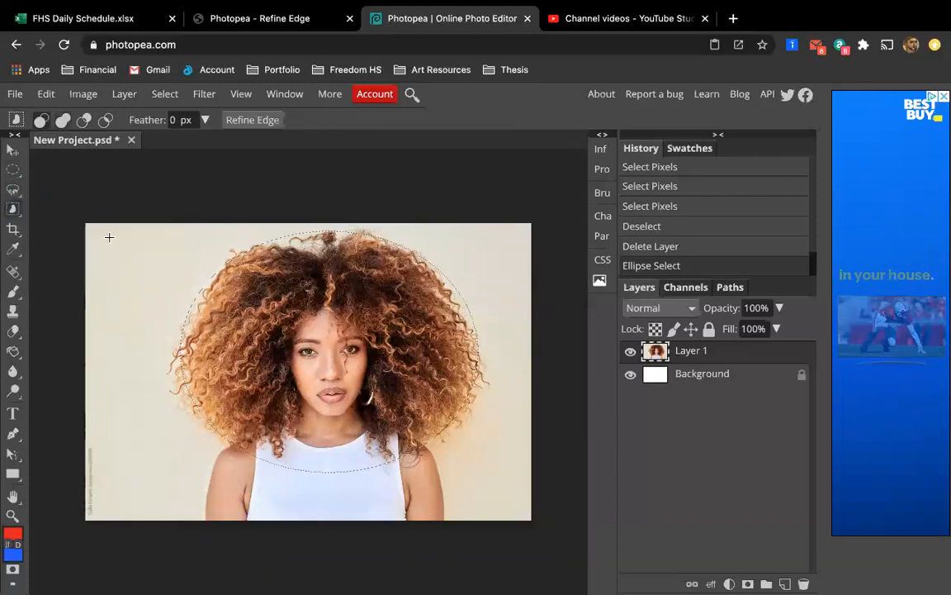
left_click_drag(144, 223, 490, 524)
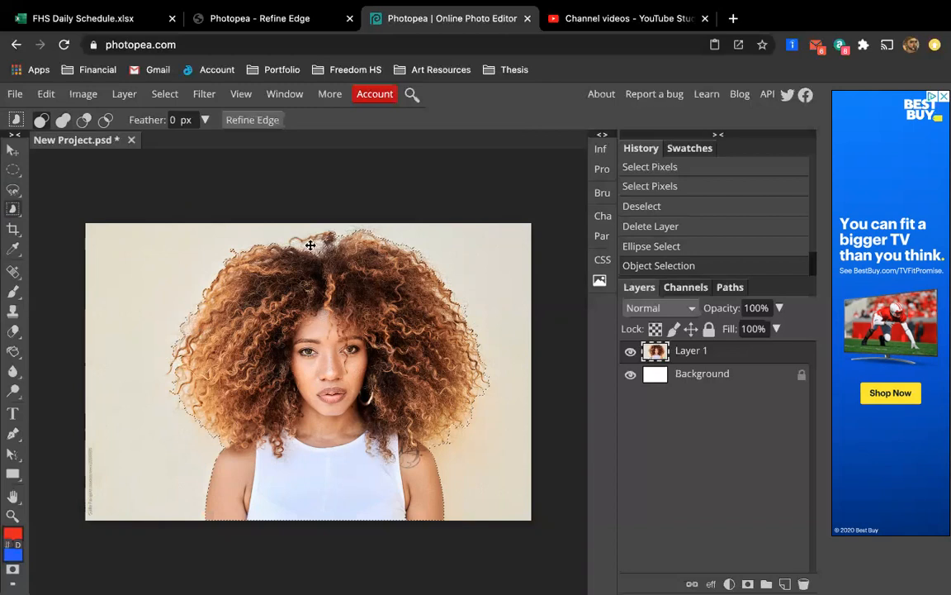
Clear the object selection and select a patch of dark hair above the forehead with the Magic Wand
right_click(12, 210)
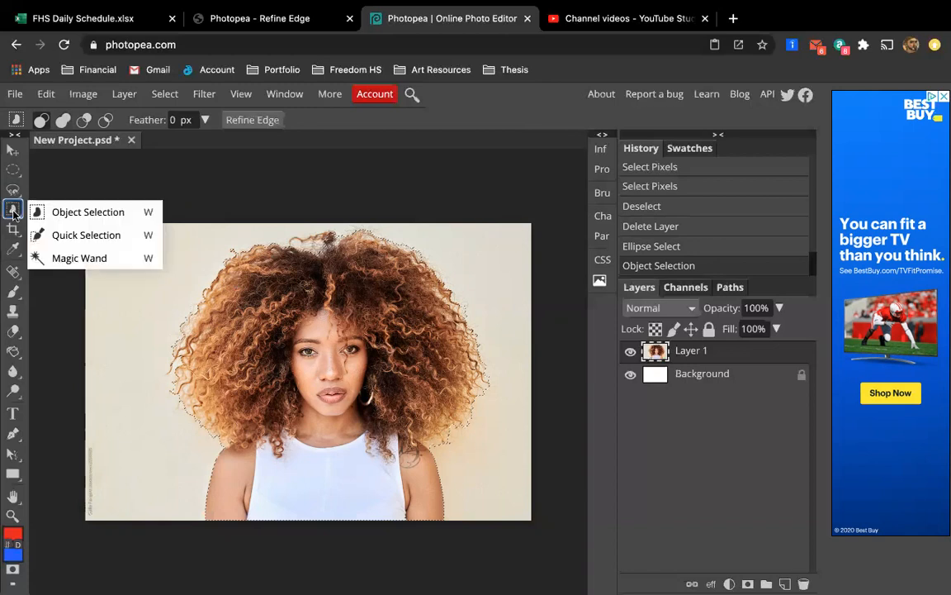
left_click(79, 258)
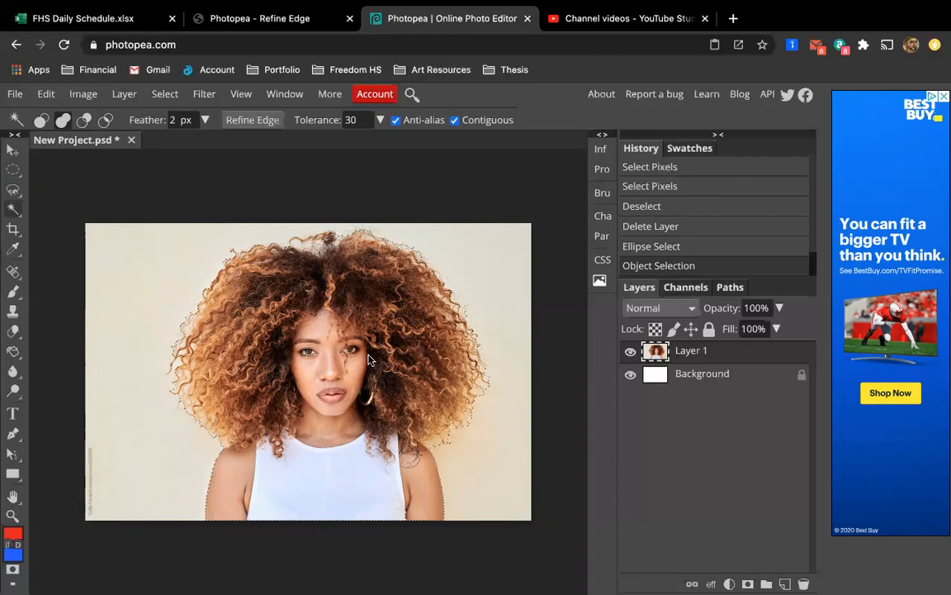
key("ctrl+d")
scroll(369, 360, "up", 5)
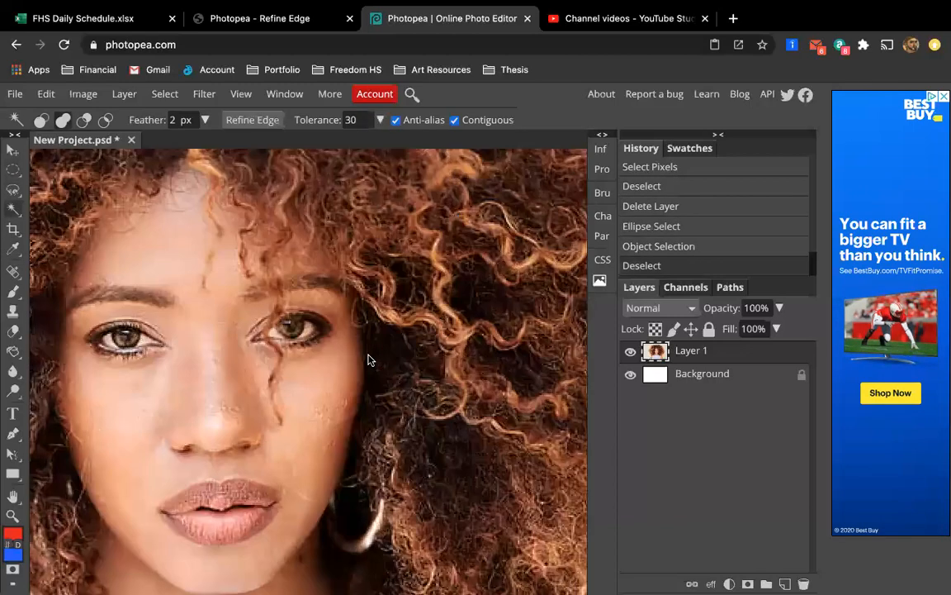
scroll(225, 267, "up", 2)
scroll(225, 267, "up", 2)
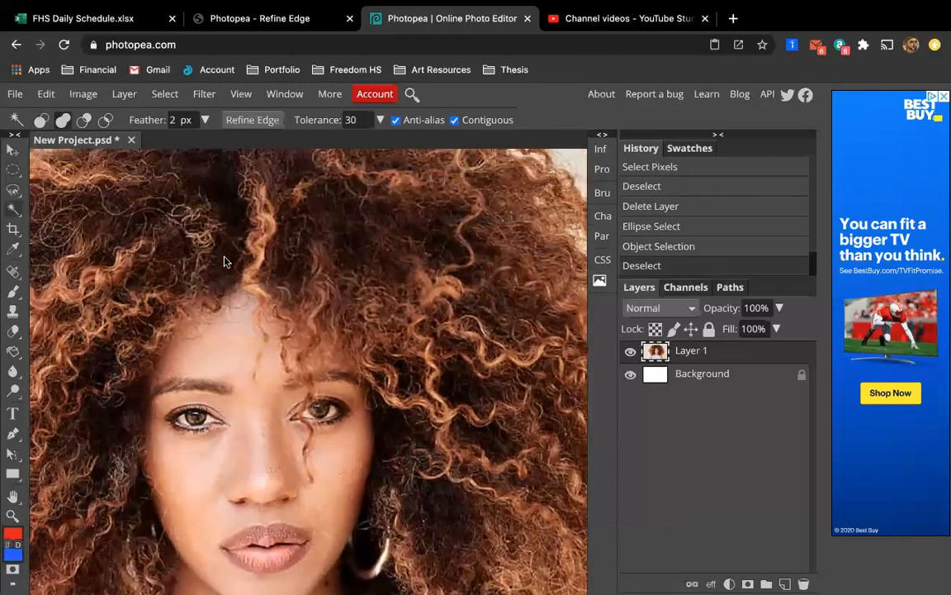
left_click(224, 263)
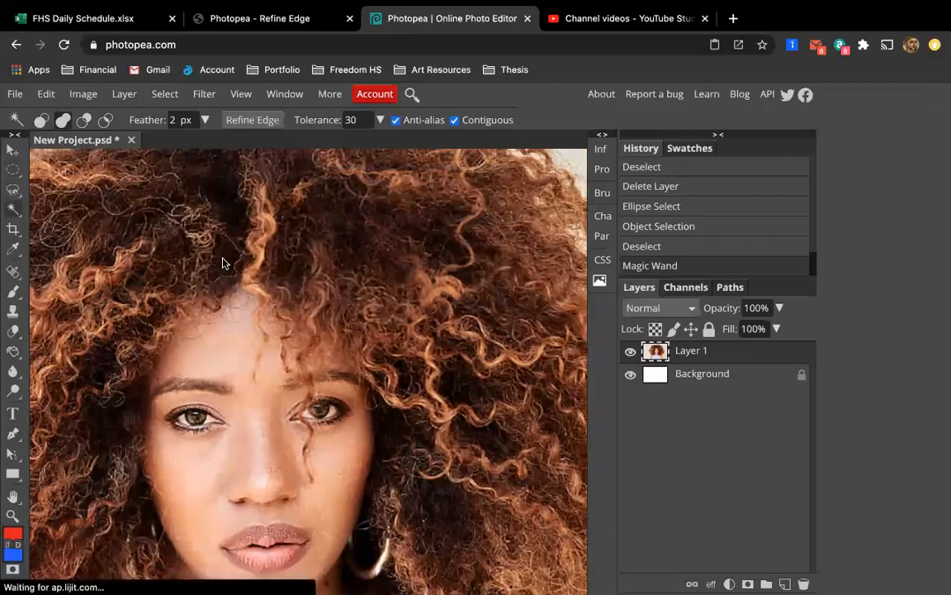
key("ctrl+0")
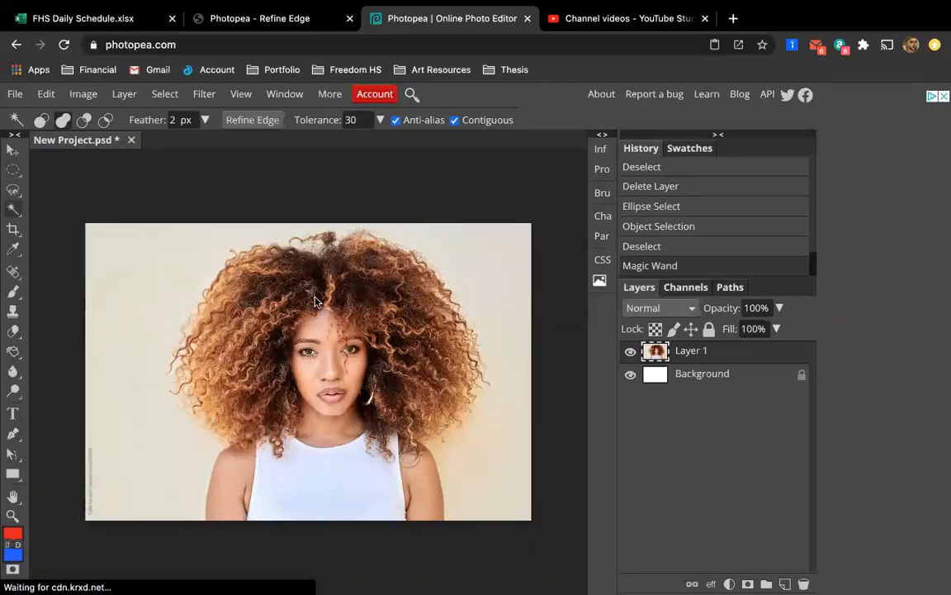
Set the Magic Wand tolerance to 190 and add several samples from the hair and face to the selection
left_click(353, 120)
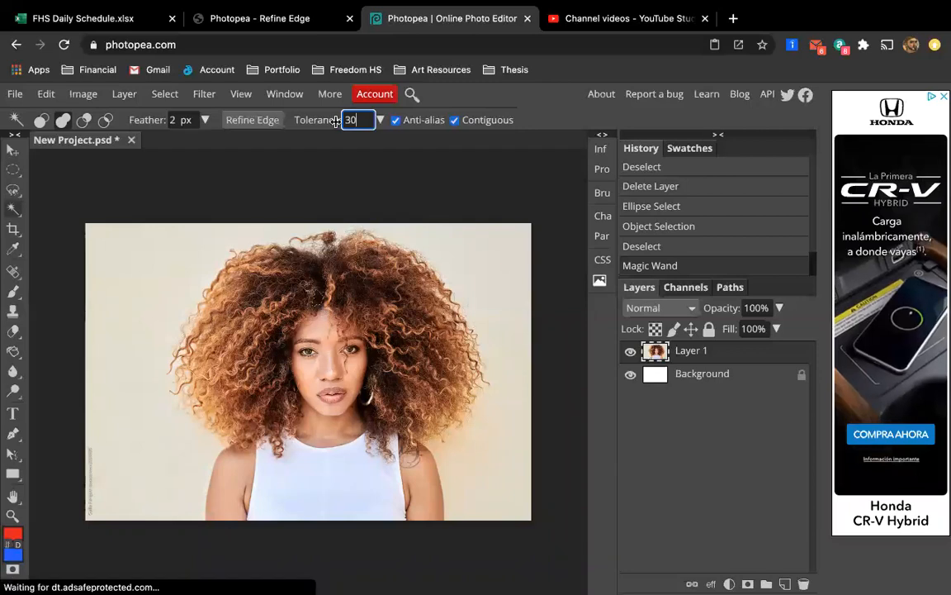
left_click(379, 121)
left_click_drag(304, 143, 364, 148)
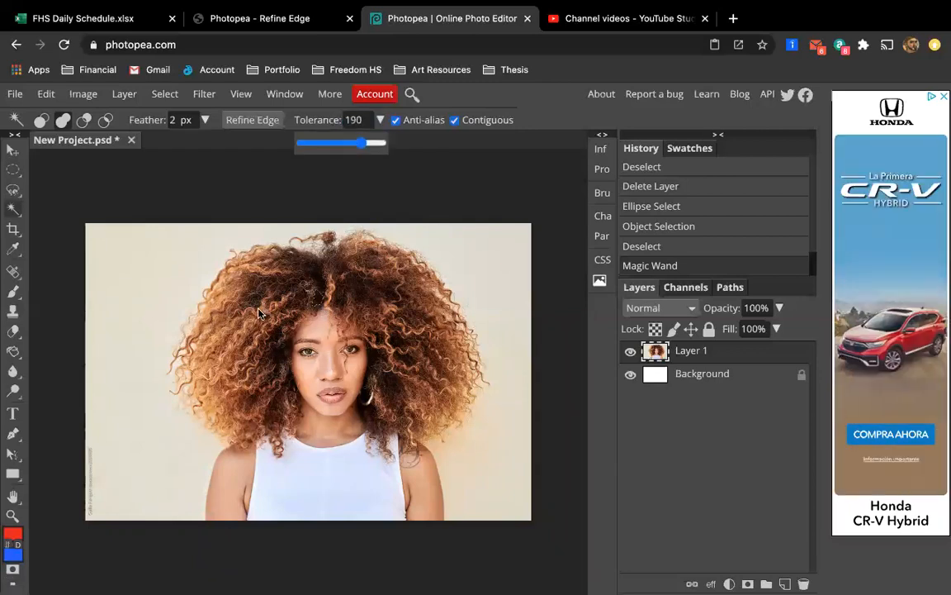
left_click(232, 276)
left_click(324, 307)
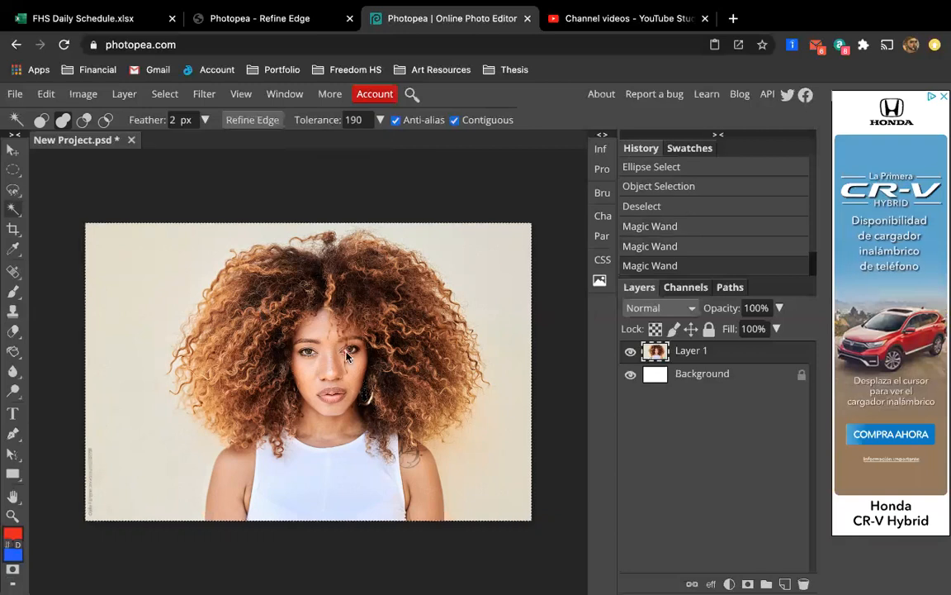
left_click(303, 350)
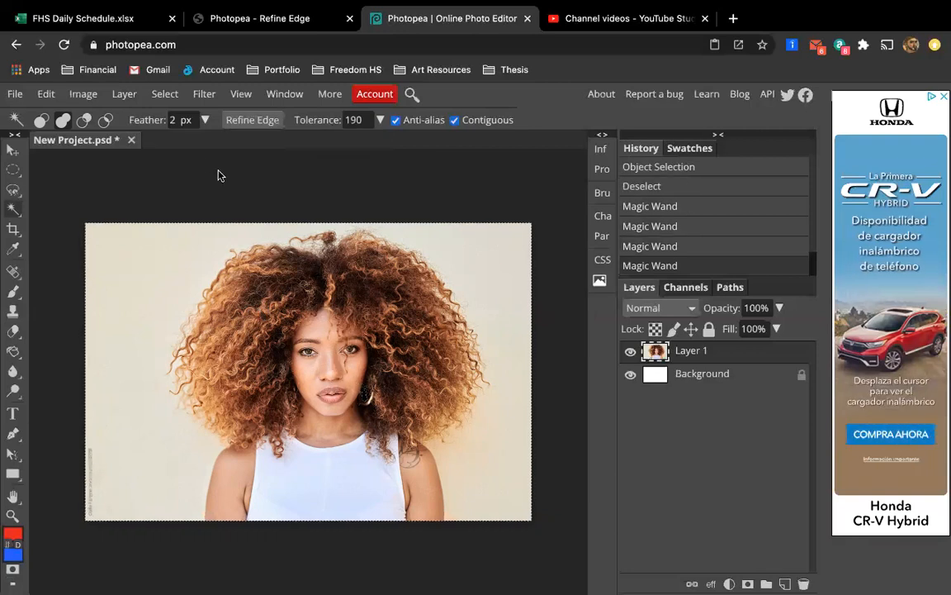
Switch the Magic Wand to new-selection mode and try samples on the forehead and hair at tolerance 136, clearing each selection
left_click(41, 120)
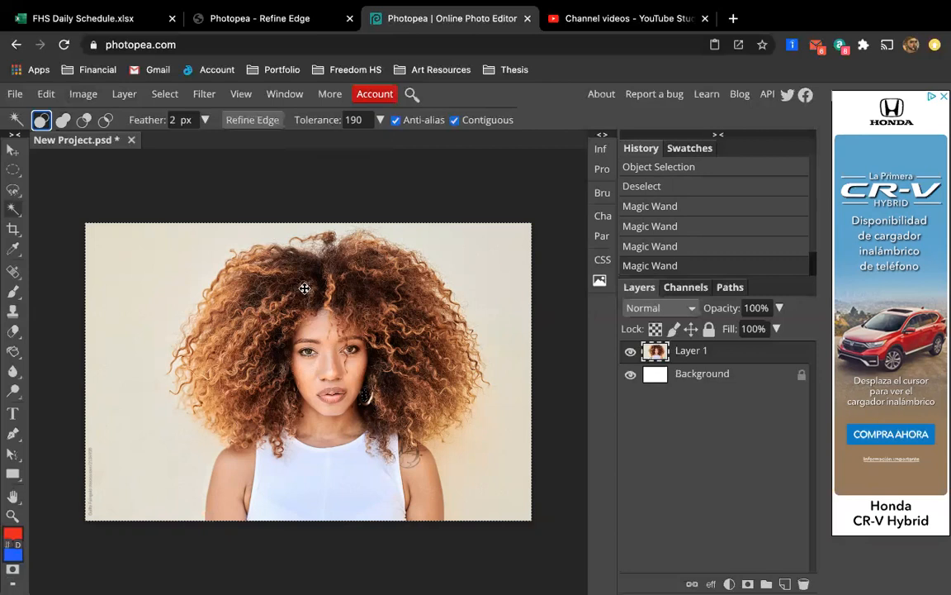
key("ctrl+d")
left_click_drag(382, 122, 339, 147)
left_click(314, 318)
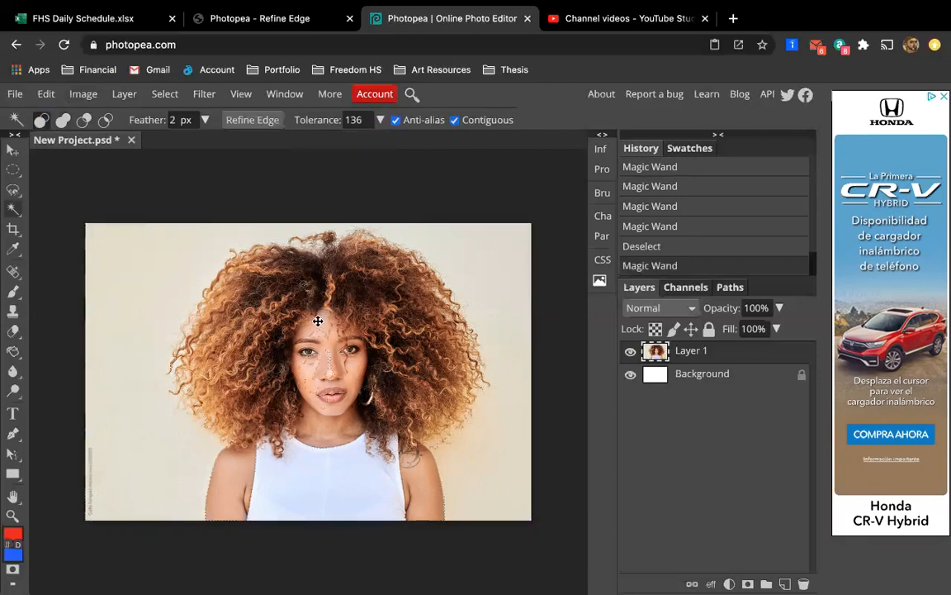
key("ctrl+d")
left_click(237, 302)
key("ctrl+d")
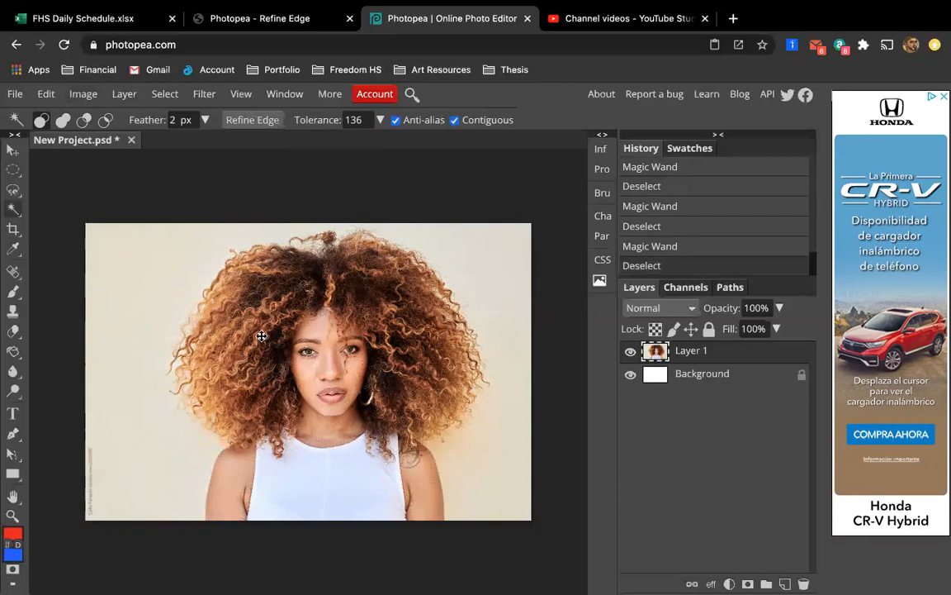
Set the Magic Wand tolerance to 105, sample the upper hair, and clear the resulting selection
left_click_drag(379, 122, 330, 147)
left_click(280, 262)
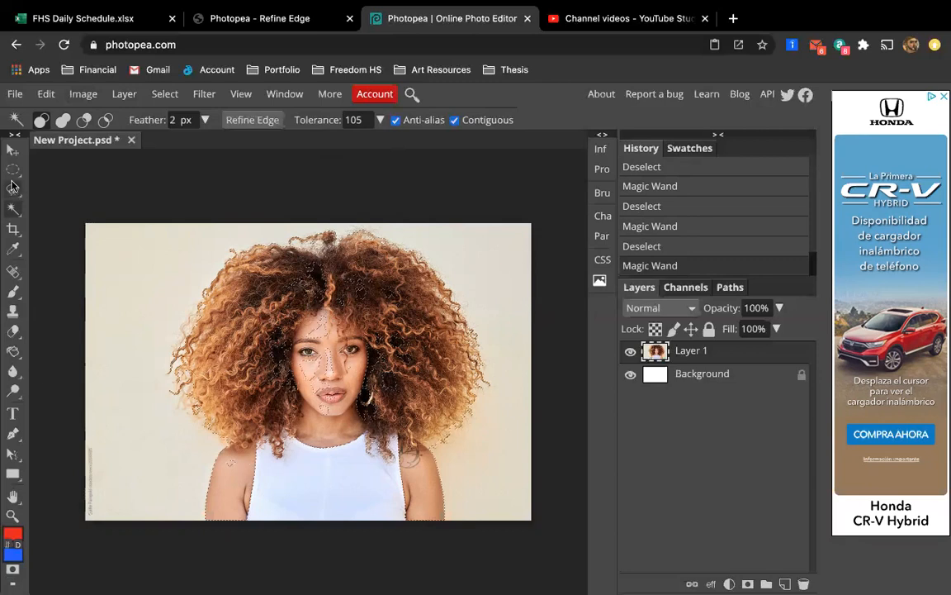
left_click(15, 171)
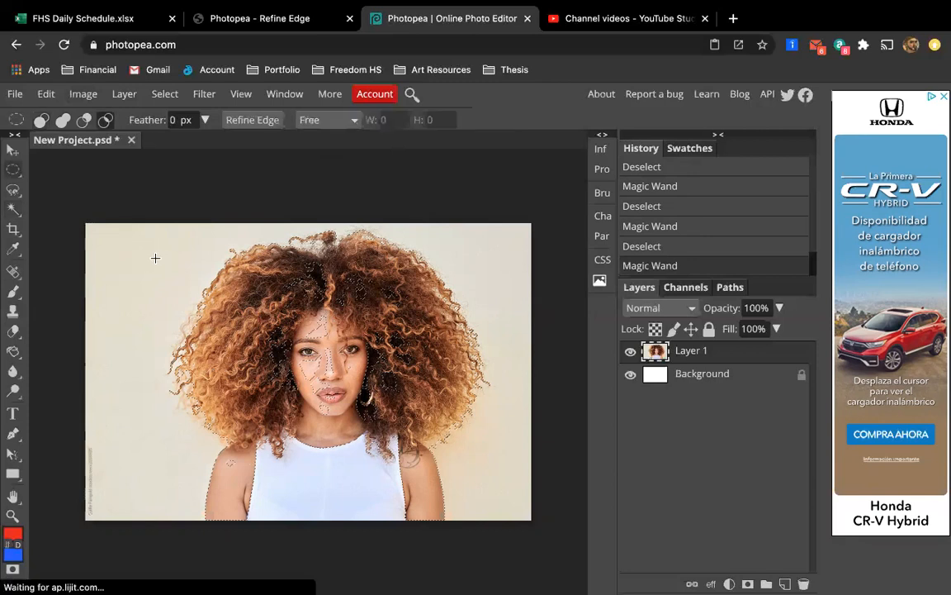
left_click(155, 259)
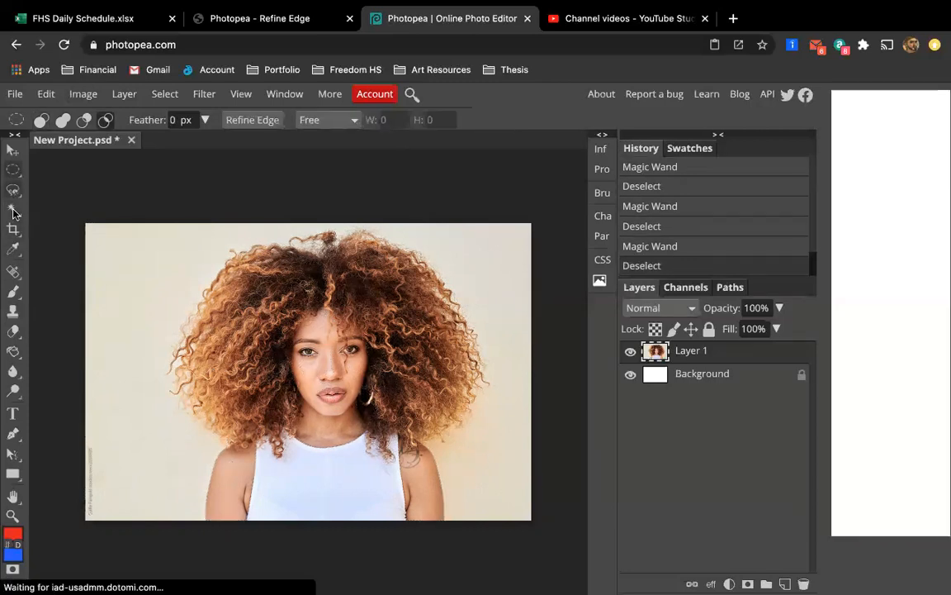
left_click(13, 211)
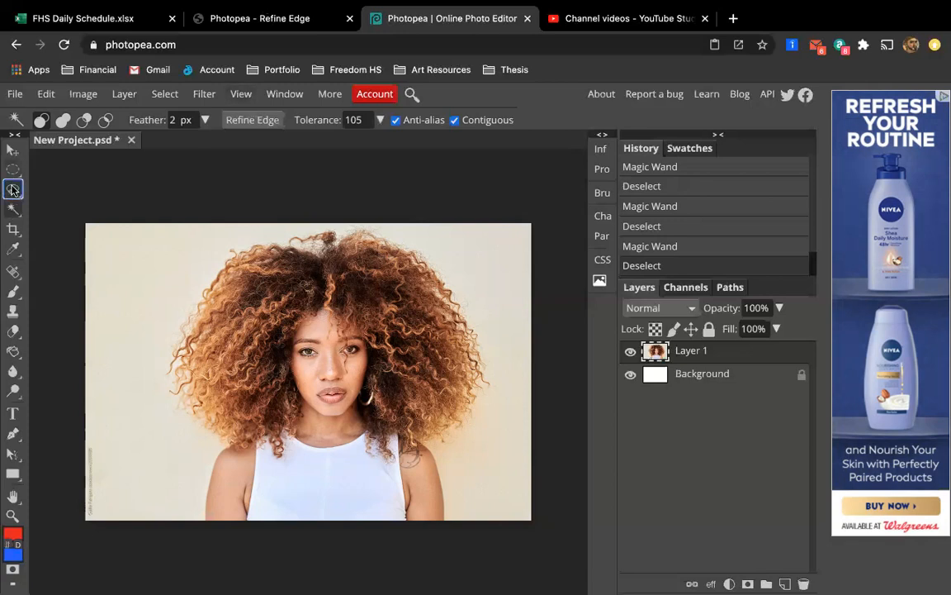
left_click(12, 190)
left_click(12, 169)
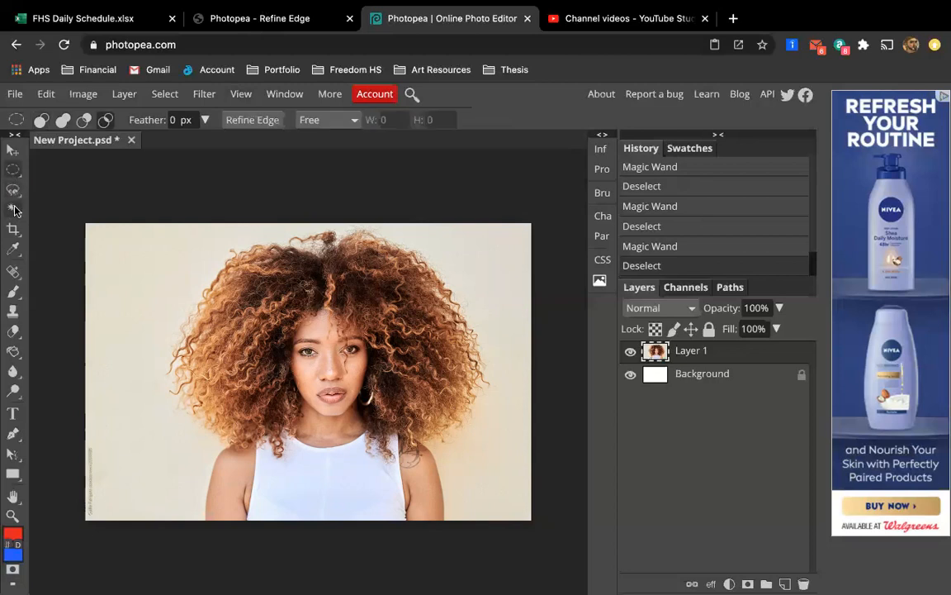
left_click(13, 210)
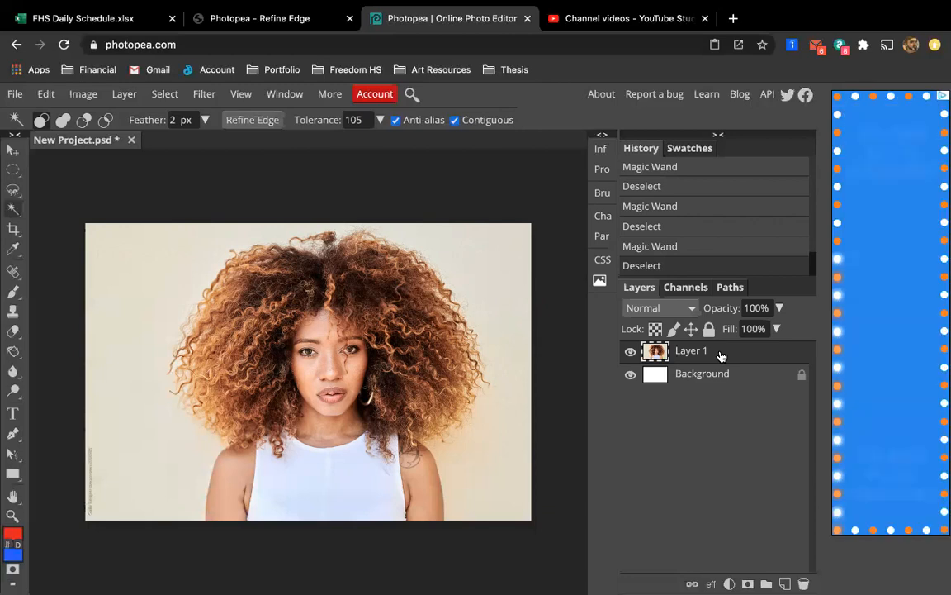
left_click(84, 95)
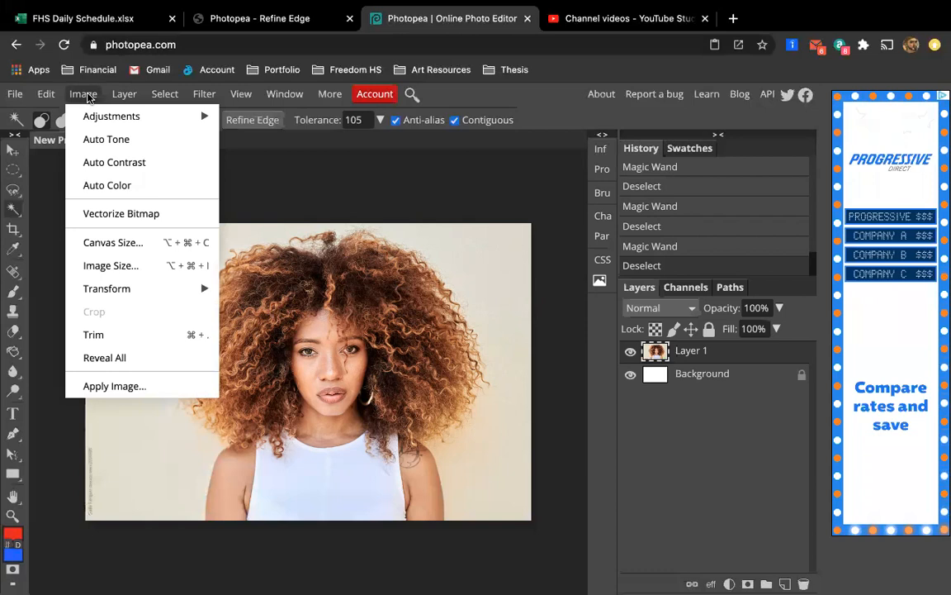
mouse_move(124, 94)
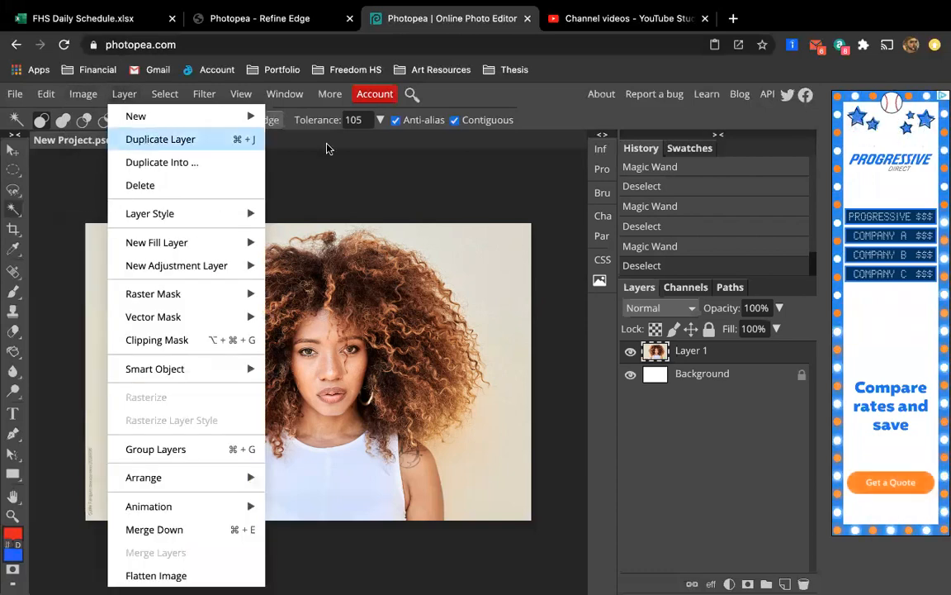
Duplicate the portrait layer and open Refine Edge on the copy
left_click(129, 141)
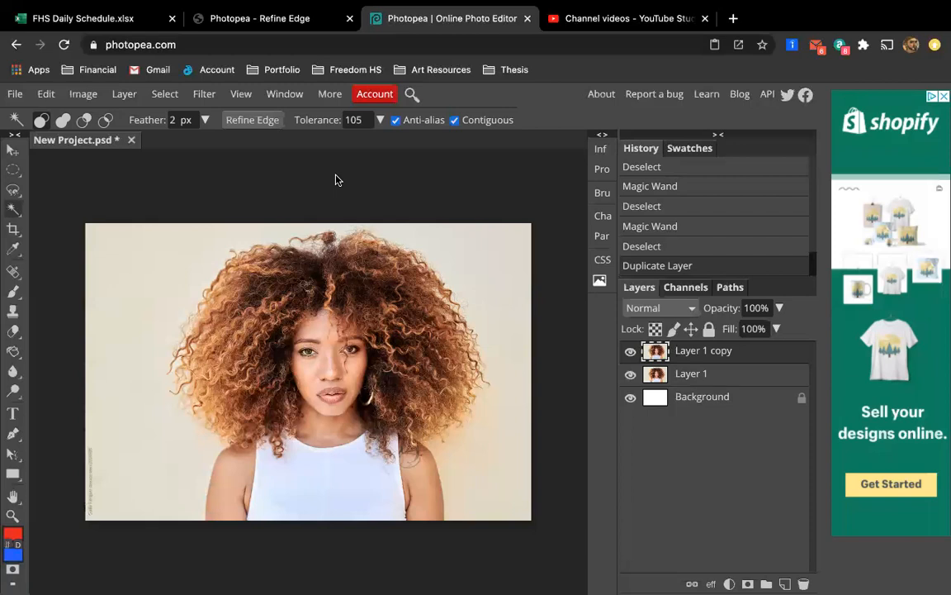
left_click(254, 122)
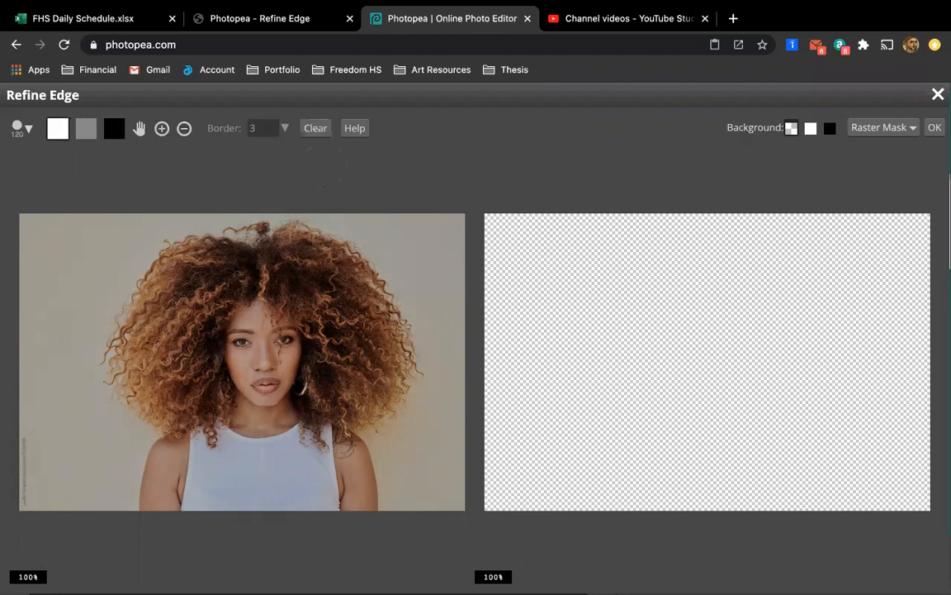
Try marking the face as foreground with the white brush, and paint it back to background with the black brush
left_click(58, 127)
mouse_move(263, 323)
left_mouse_down()
mouse_move(250, 335)
mouse_move(258, 340)
left_mouse_up()
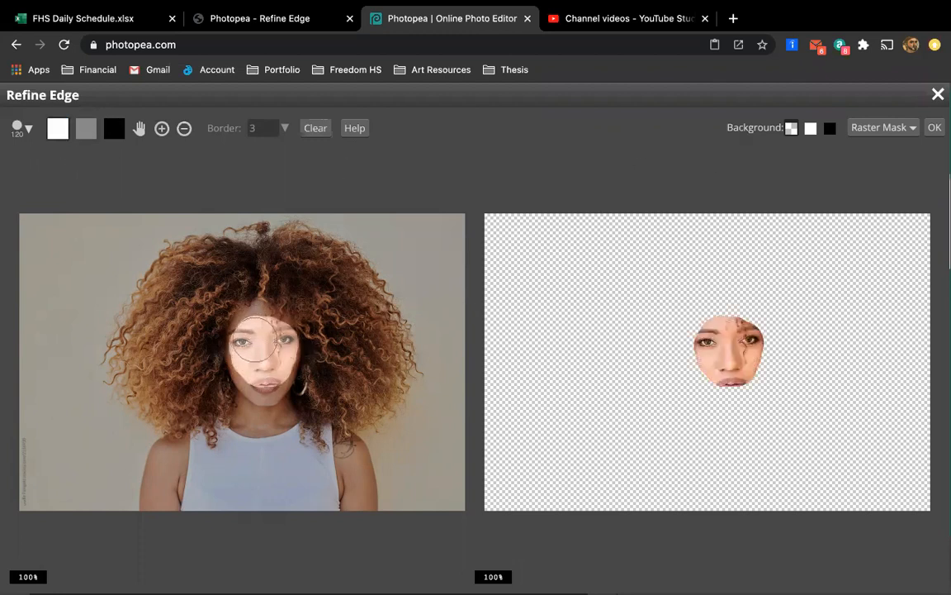
left_click(114, 127)
mouse_move(269, 338)
left_mouse_down()
mouse_move(268, 364)
mouse_move(277, 340)
left_mouse_up()
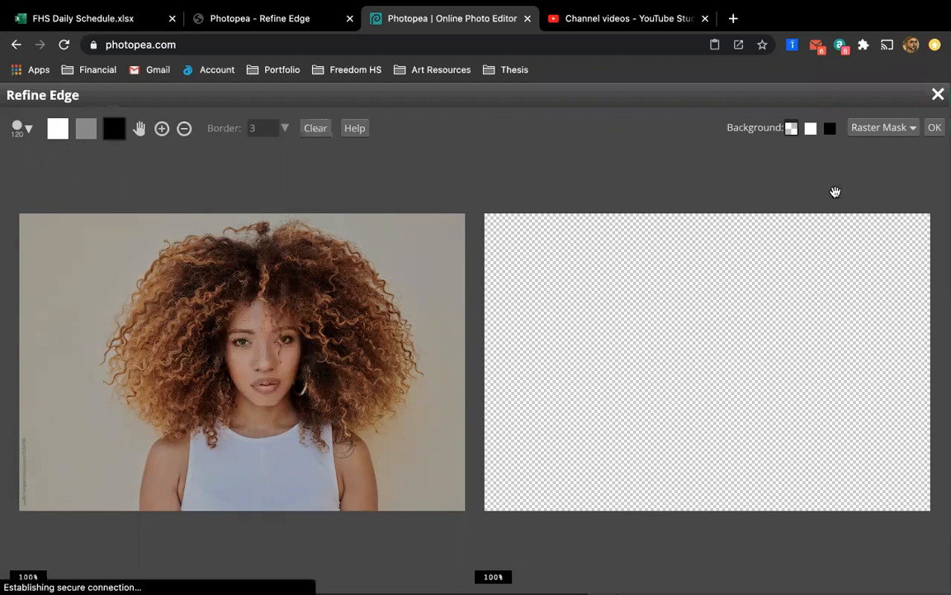
Mark the face as foreground, compare the cutout on black, white and transparent backgrounds, and paint it back to background
left_click(810, 131)
left_click(829, 129)
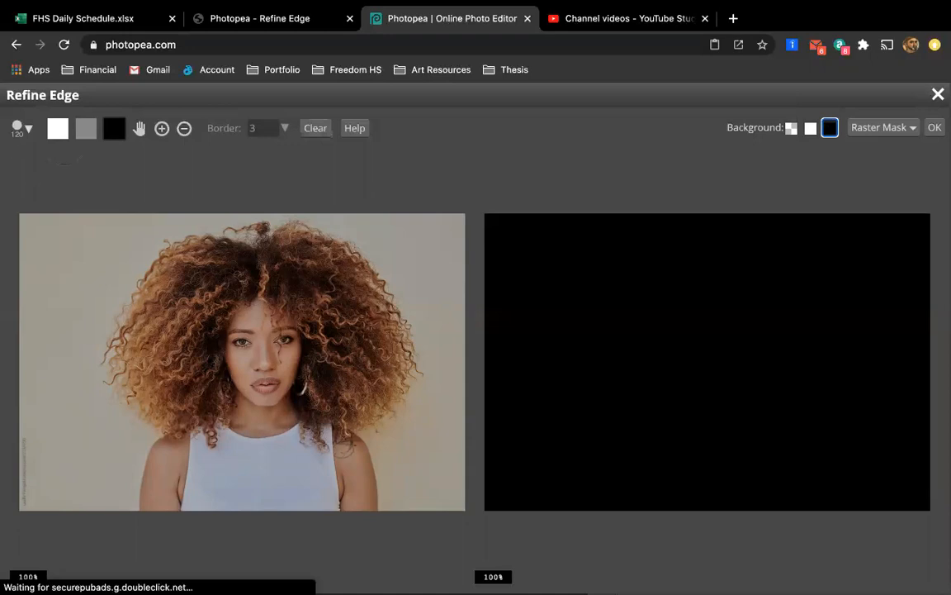
left_click(57, 128)
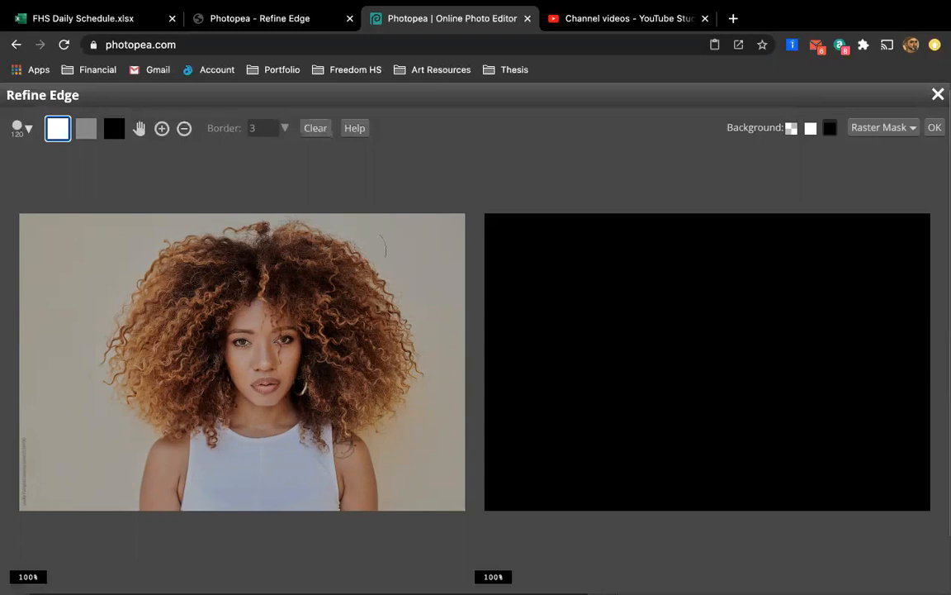
left_click_drag(225, 274, 262, 347)
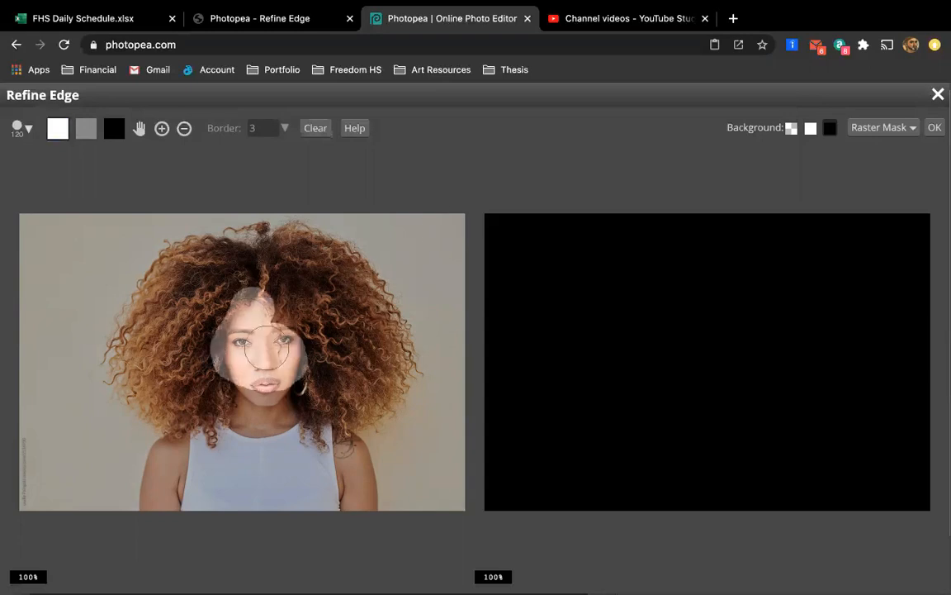
left_click(811, 128)
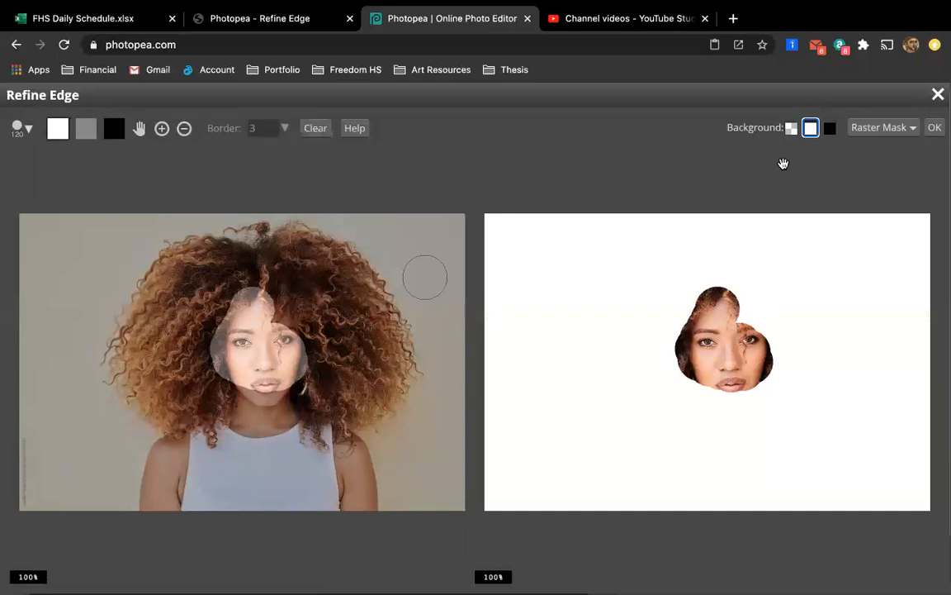
left_click(792, 128)
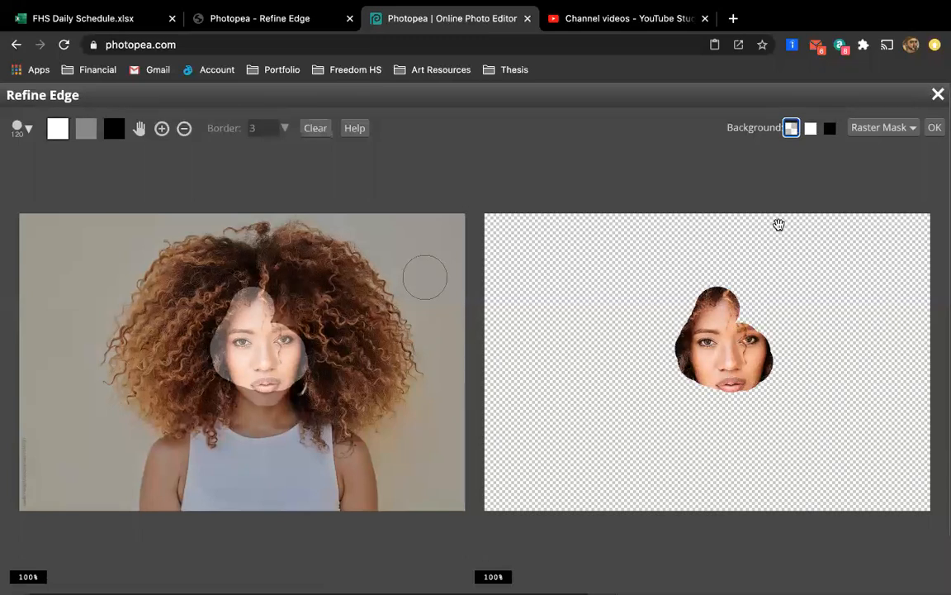
left_click(811, 128)
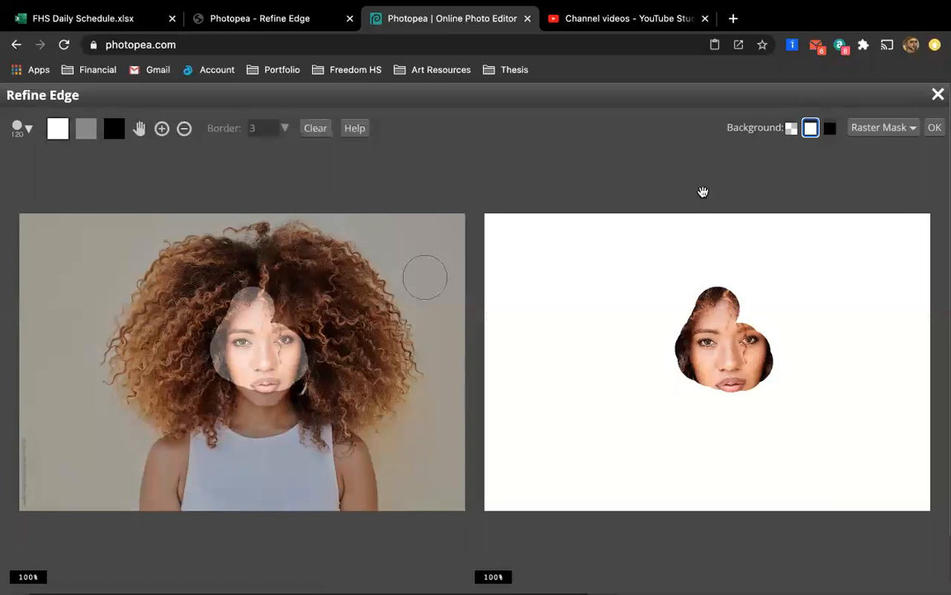
left_click(791, 128)
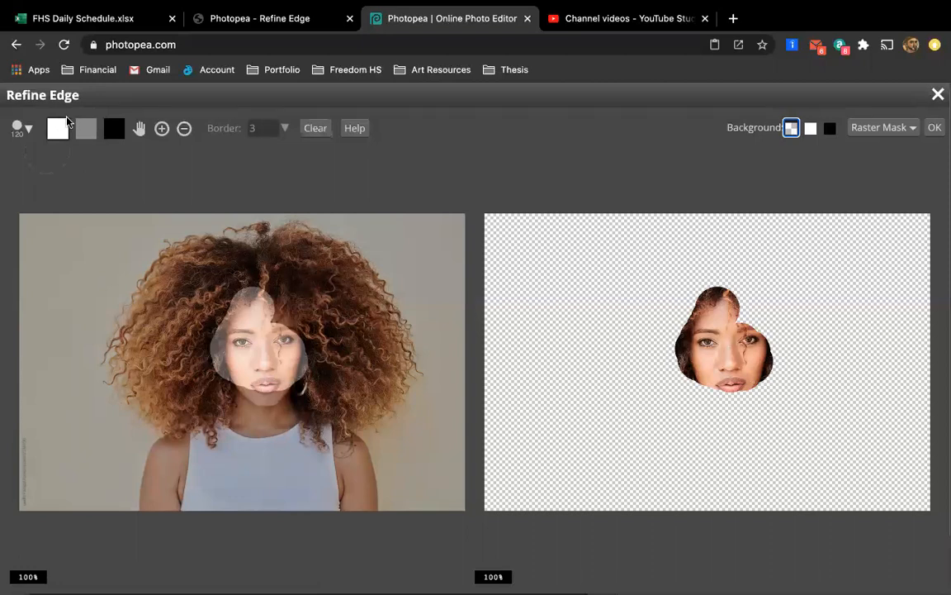
left_click(113, 133)
mouse_move(271, 316)
left_mouse_down()
mouse_move(204, 317)
mouse_move(235, 312)
mouse_move(255, 335)
left_mouse_up()
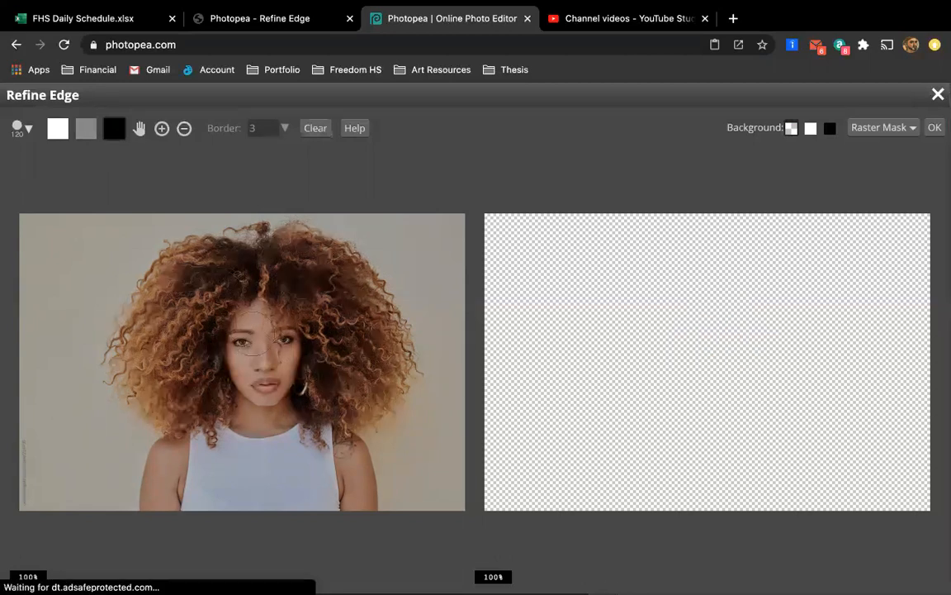
Cover all the curly hair and its outer edges with the gray brush at 120 px to mark the uncertain area
left_click(86, 128)
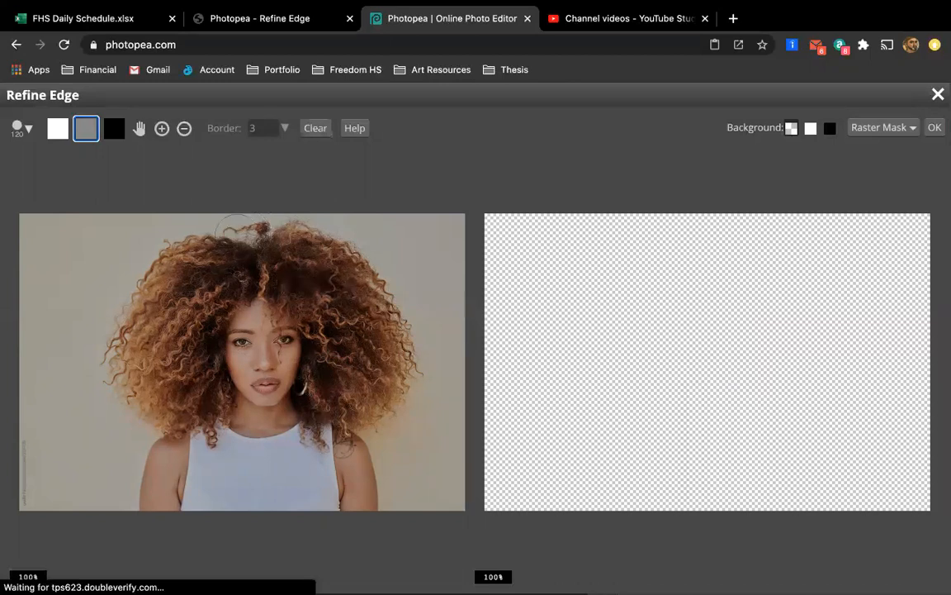
mouse_move(257, 222)
left_mouse_down()
mouse_move(223, 217)
mouse_move(208, 229)
mouse_move(142, 240)
mouse_move(106, 343)
mouse_move(95, 318)
mouse_move(117, 271)
mouse_move(109, 390)
mouse_move(101, 359)
mouse_move(146, 376)
mouse_move(165, 421)
mouse_move(175, 411)
mouse_move(175, 325)
mouse_move(130, 337)
mouse_move(151, 294)
mouse_move(185, 285)
mouse_move(192, 376)
mouse_move(211, 435)
mouse_move(199, 253)
mouse_move(287, 291)
mouse_move(290, 340)
mouse_move(279, 378)
mouse_move(287, 405)
mouse_move(318, 434)
mouse_move(332, 408)
mouse_move(374, 419)
mouse_move(410, 356)
mouse_move(413, 330)
mouse_move(387, 319)
mouse_move(393, 323)
mouse_move(319, 239)
mouse_move(274, 215)
mouse_move(241, 238)
mouse_move(302, 269)
mouse_move(356, 378)
left_mouse_up()
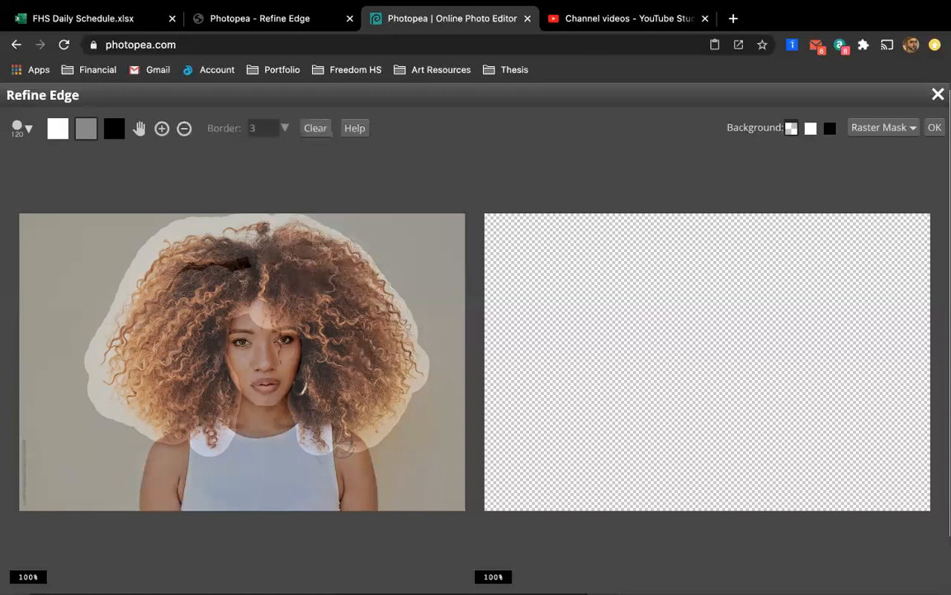
mouse_move(213, 237)
left_mouse_down()
mouse_move(169, 240)
mouse_move(132, 262)
left_mouse_up()
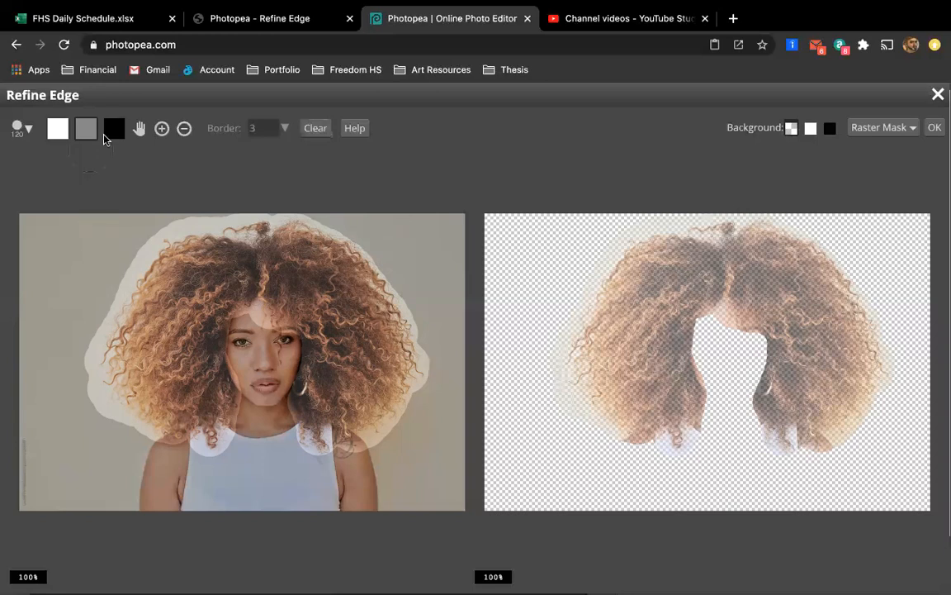
Mark the inner hair left of the face as foreground with the white brush, reducing the brush size to 80 px
scroll(263, 343, "up", 4)
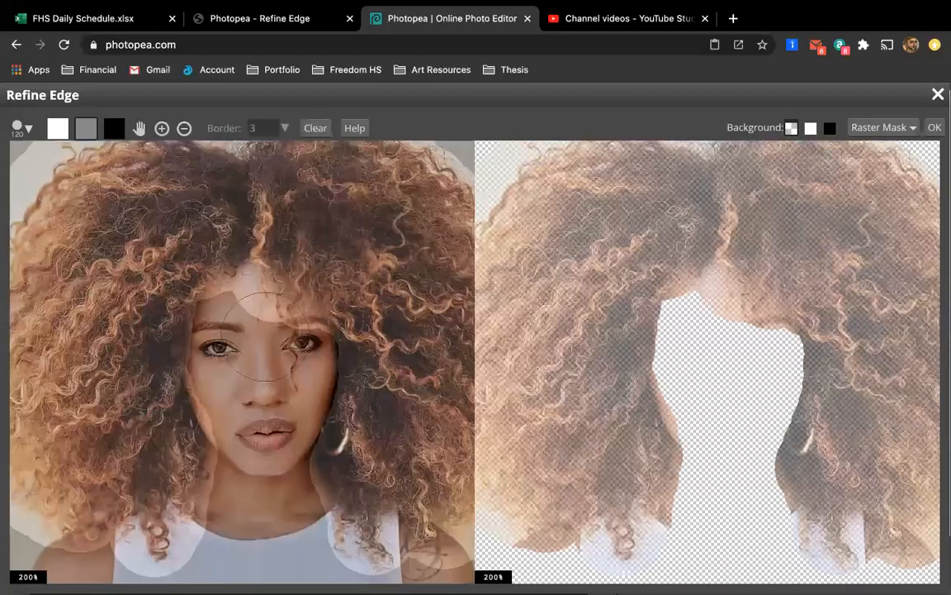
scroll(264, 337, "down", 3)
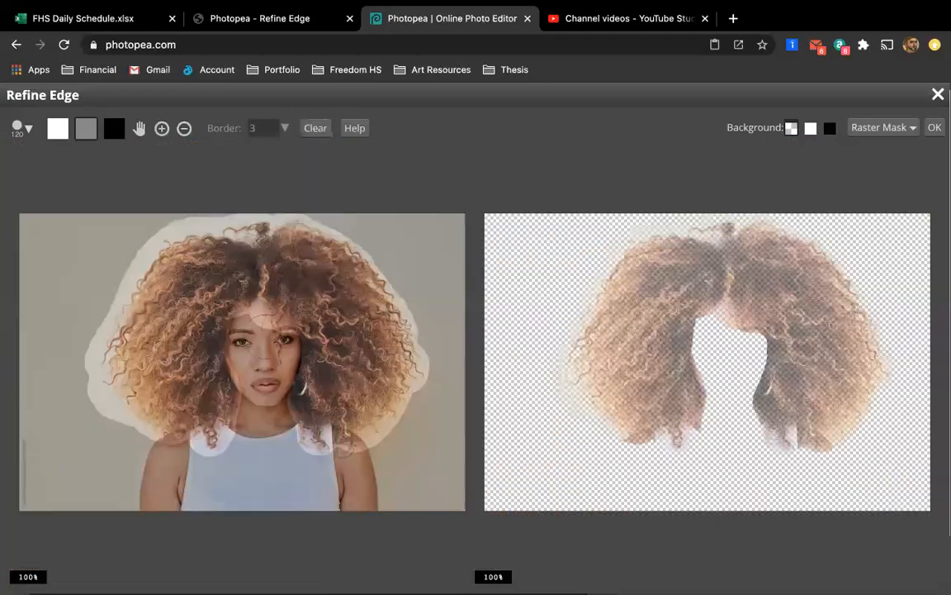
scroll(264, 334, "up", 4)
scroll(266, 337, "down", 4)
left_click(183, 131)
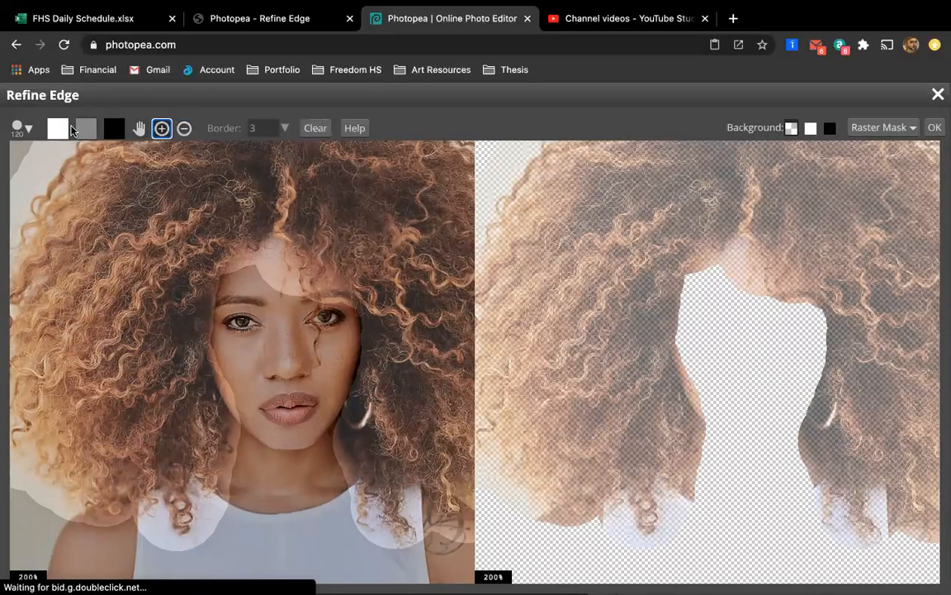
left_click(65, 133)
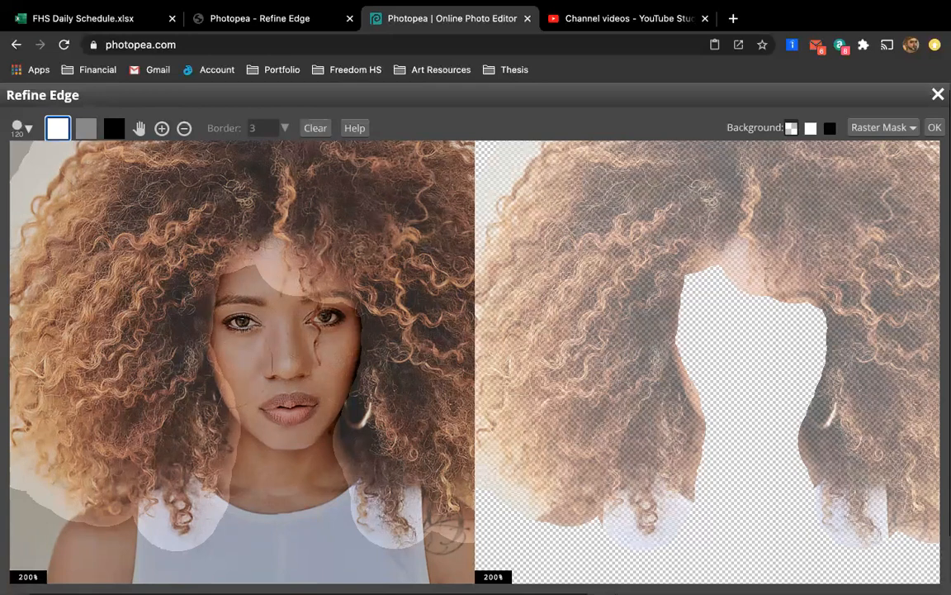
scroll(168, 272, "down", 4)
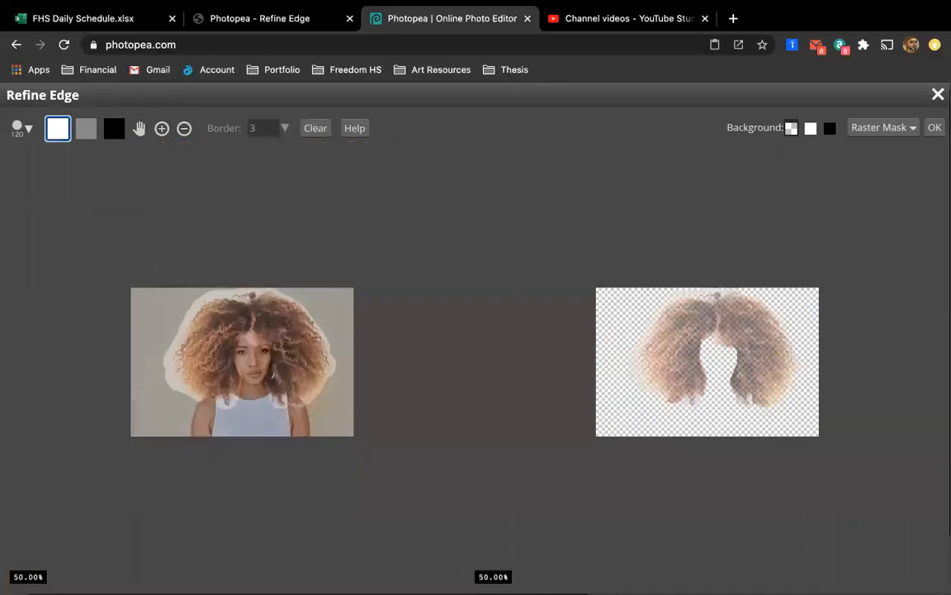
scroll(167, 273, "up", 5)
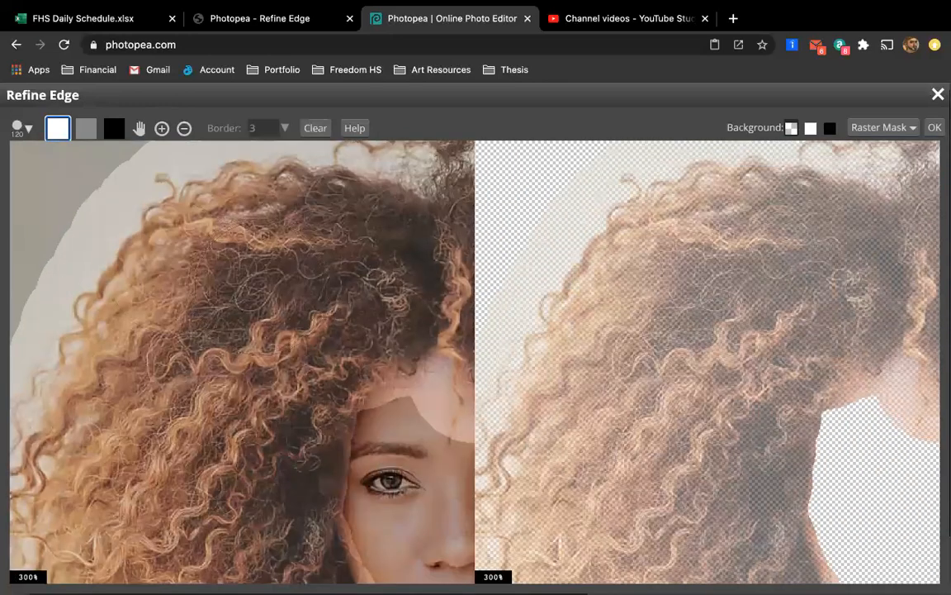
left_click_drag(248, 260, 195, 331)
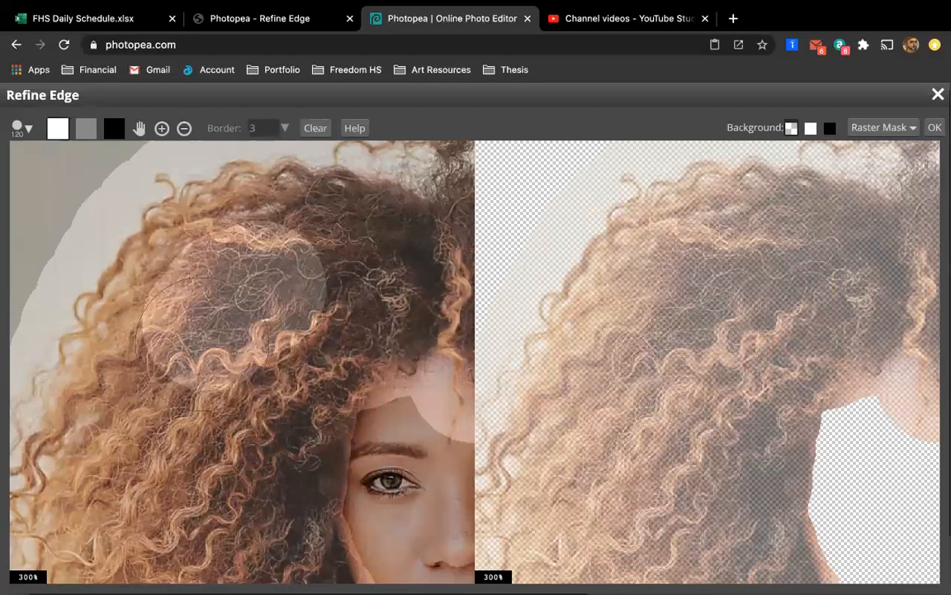
scroll(663, 309, "down", 3)
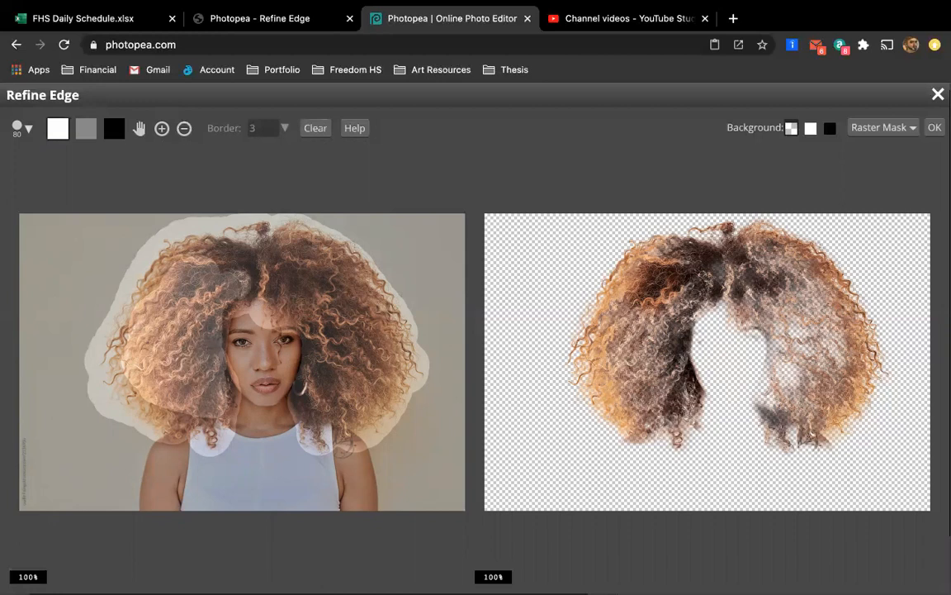
left_click_drag(227, 282, 239, 279)
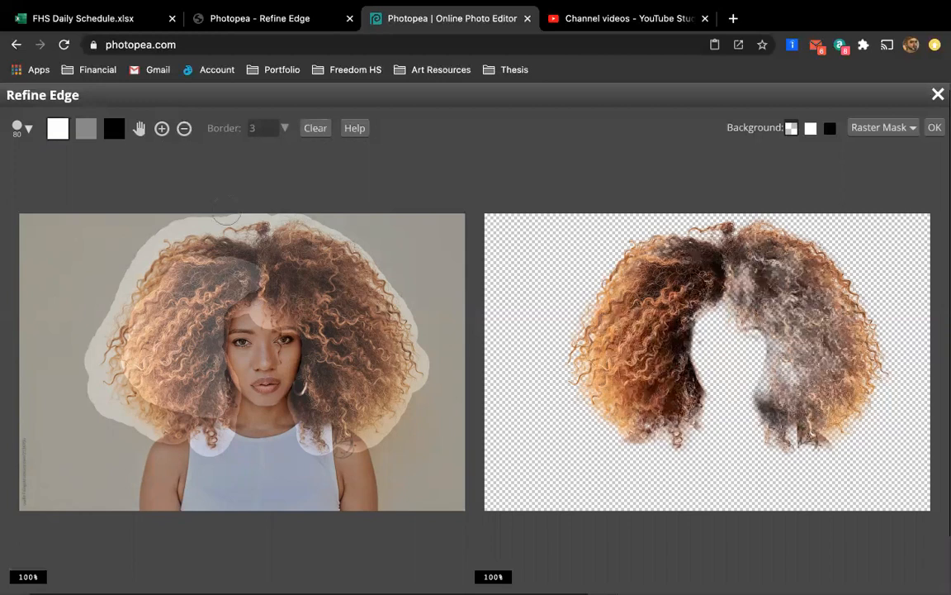
Mark the hair right of the face and along the upper left of the head as foreground
mouse_move(239, 248)
left_mouse_down()
mouse_move(265, 252)
mouse_move(287, 299)
mouse_move(289, 339)
mouse_move(309, 367)
left_mouse_up()
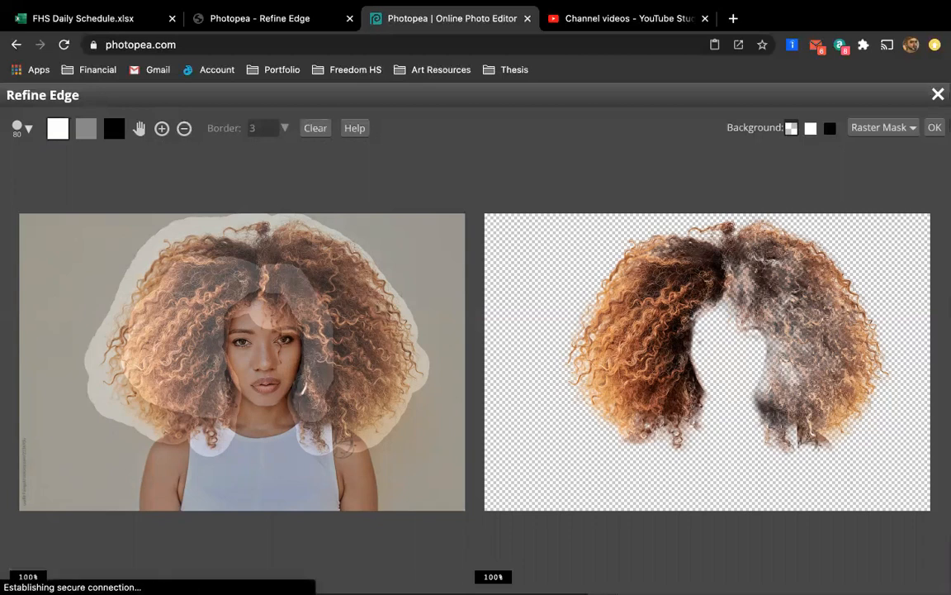
mouse_move(356, 400)
left_mouse_down()
mouse_move(324, 357)
mouse_move(343, 315)
mouse_move(330, 273)
mouse_move(303, 235)
mouse_move(254, 223)
mouse_move(307, 277)
mouse_move(321, 318)
mouse_move(307, 342)
mouse_move(324, 318)
left_mouse_up()
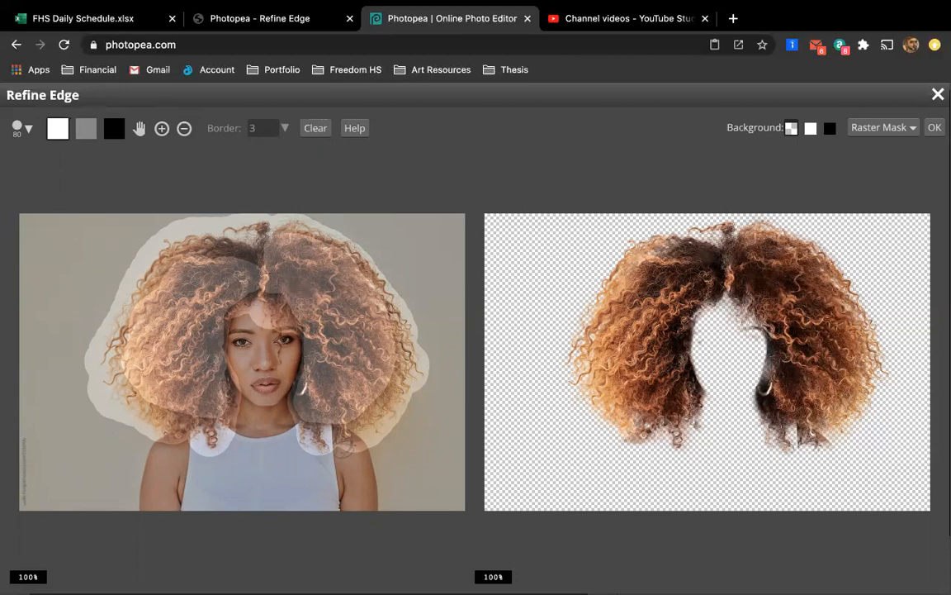
mouse_move(235, 241)
left_mouse_down()
mouse_move(191, 221)
mouse_move(166, 228)
mouse_move(144, 277)
left_mouse_up()
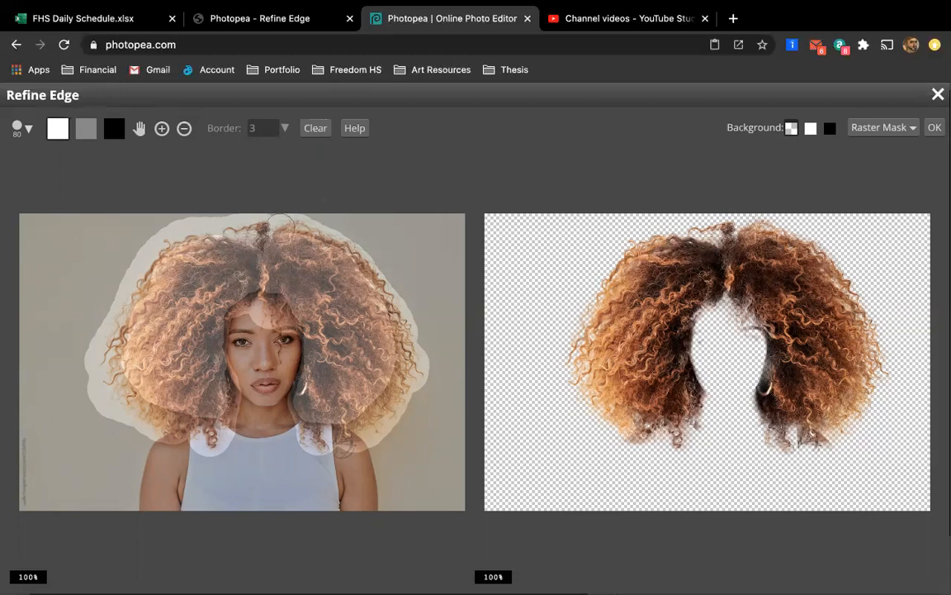
Reduce the foreground brush size to 40 px and check the brush settings
key("bracketleft")
key("bracketleft")
key("bracketleft")
key("bracketleft")
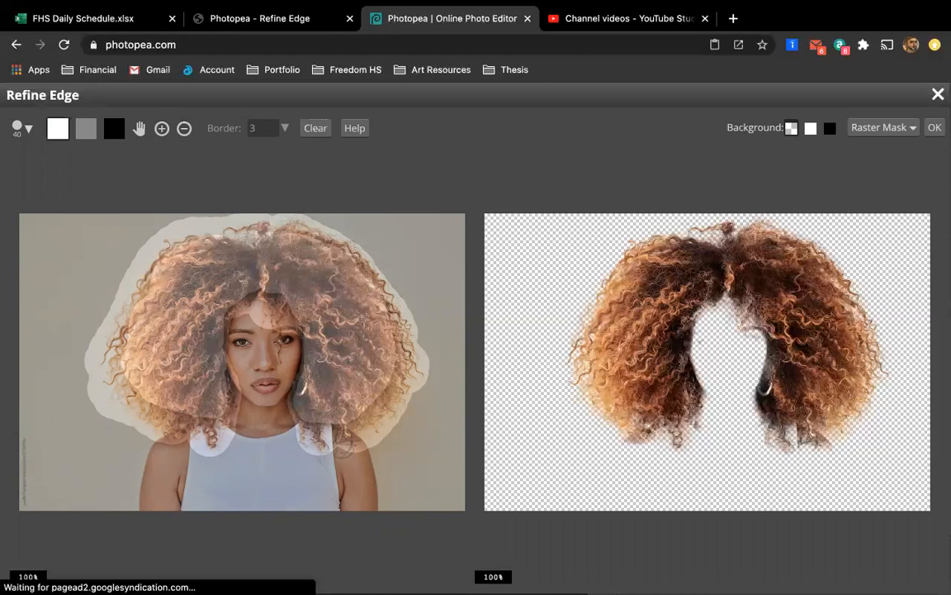
left_click(29, 130)
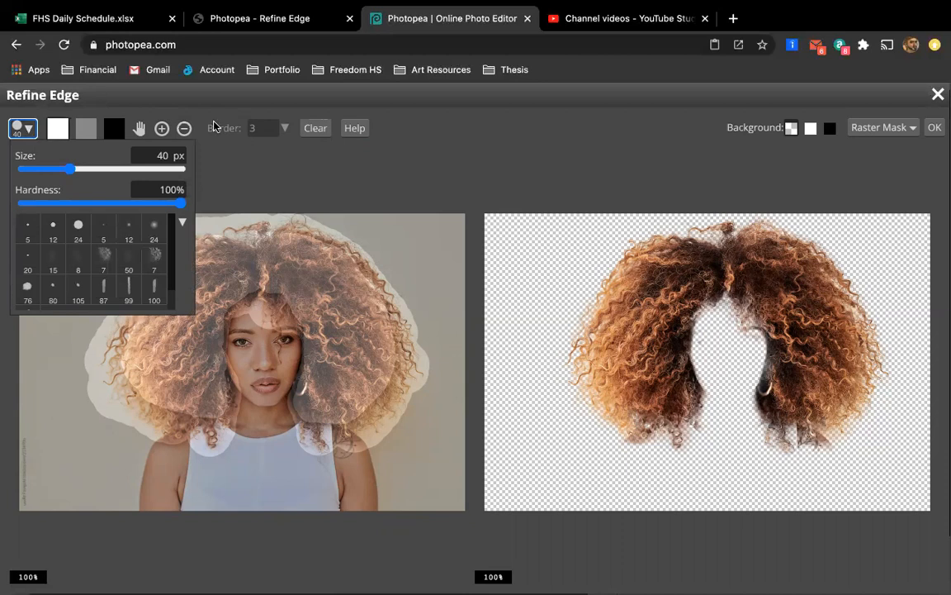
left_click(166, 106)
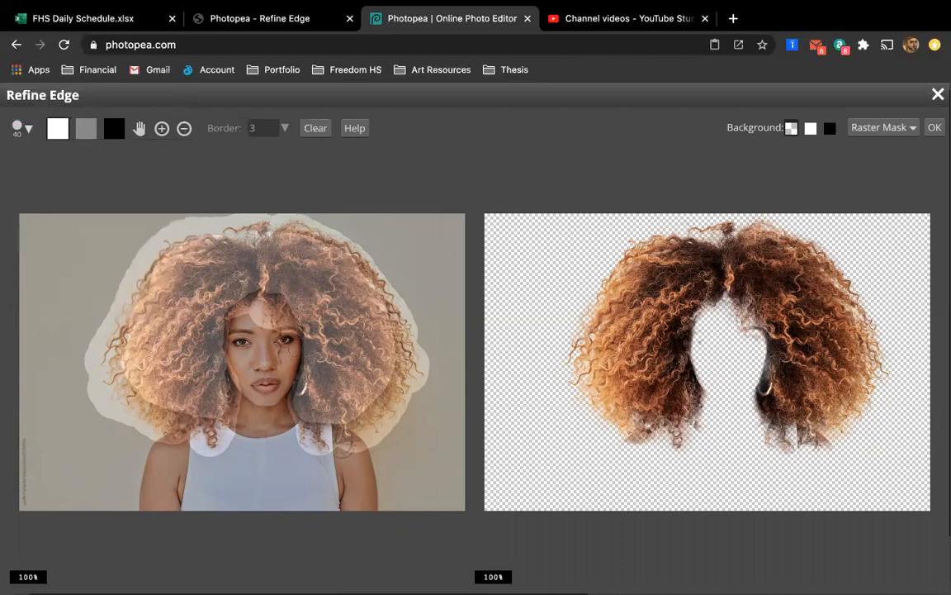
Mark the loose curl hanging over the eye and cheek as foreground with a 10 px brush
scroll(289, 351, "up", 5)
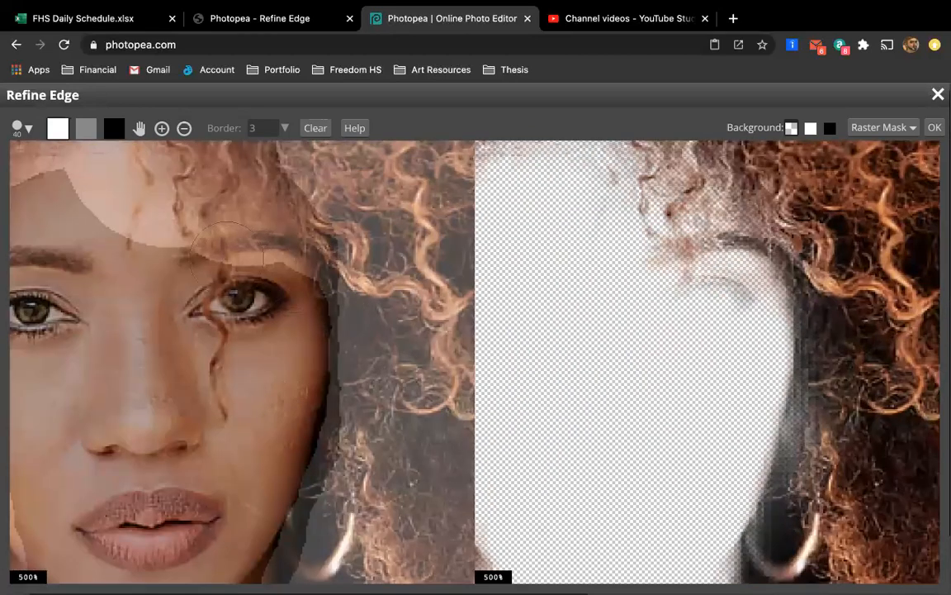
key("bracketleft")
key("bracketleft")
key("bracketleft")
mouse_move(220, 241)
left_mouse_down()
mouse_move(208, 305)
mouse_move(228, 346)
mouse_move(217, 379)
mouse_move(218, 351)
mouse_move(214, 362)
mouse_move(232, 423)
left_mouse_up()
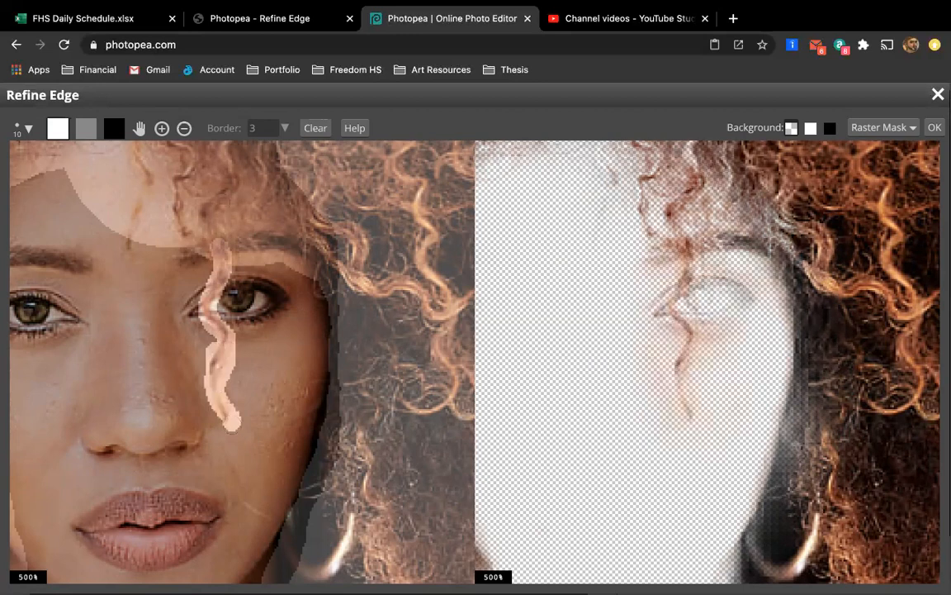
Mark the forehead skin between the left hairline and the hanging curls as background with a 30 px black brush
left_click(107, 126)
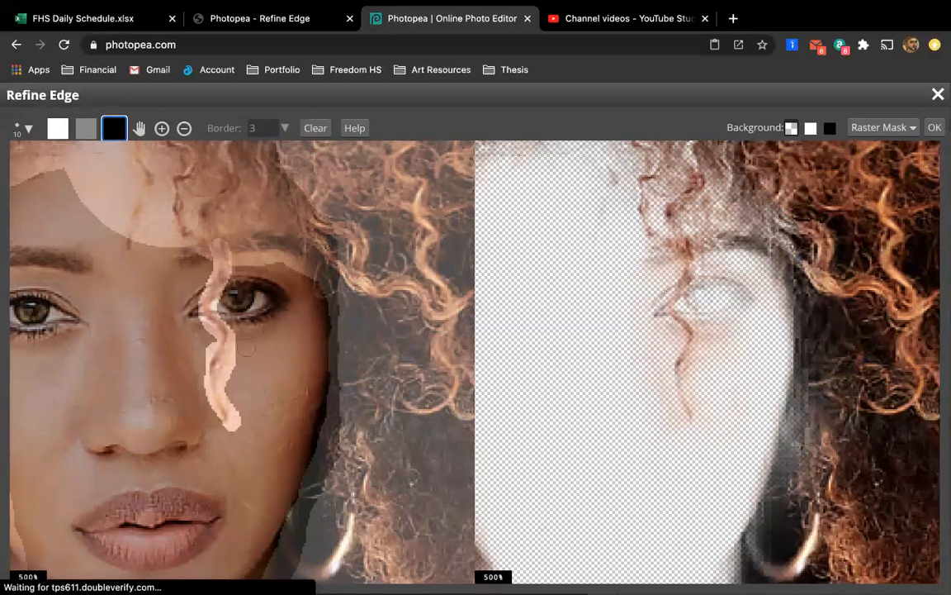
key("bracketright")
key("bracketright")
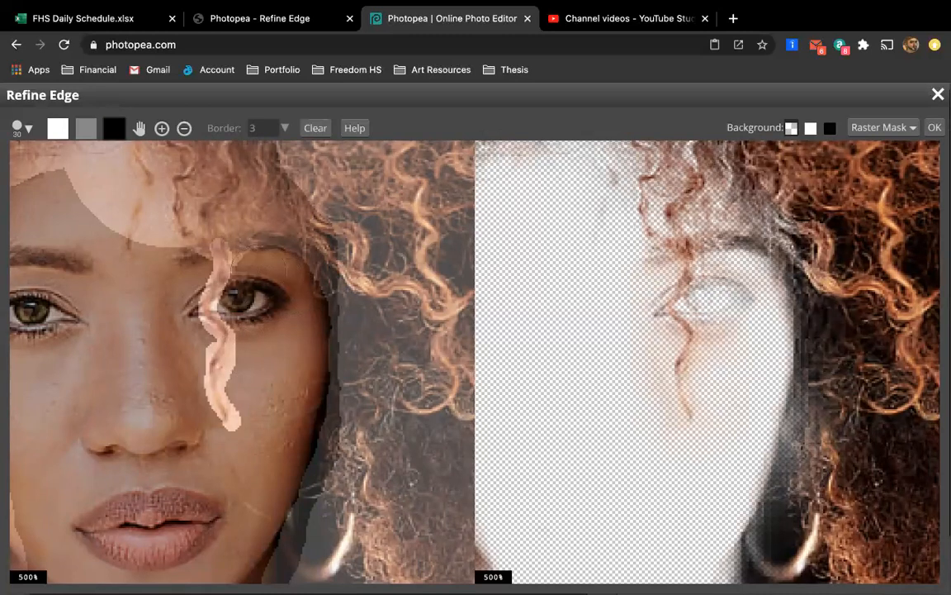
scroll(165, 308, "up", 6)
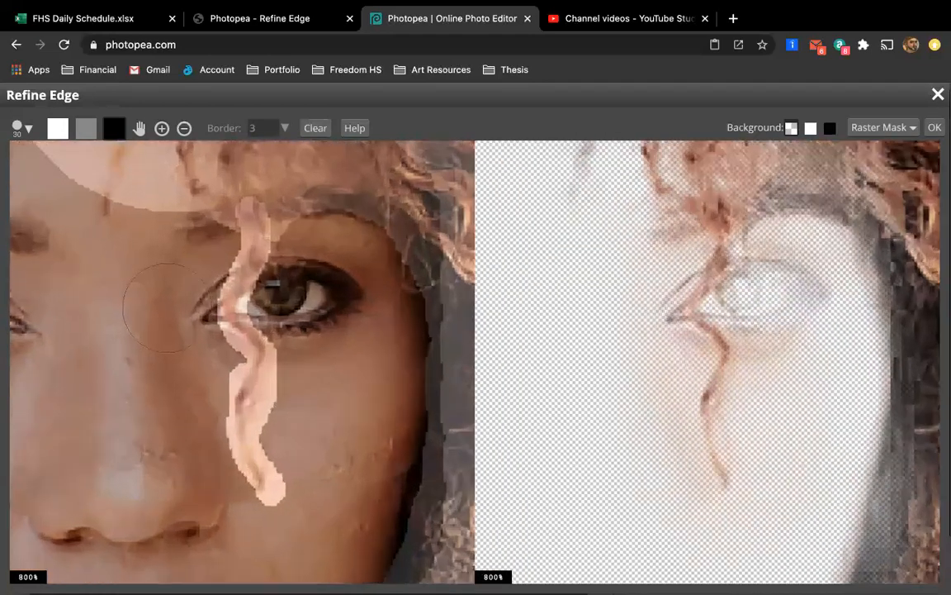
scroll(165, 307, "down", 3)
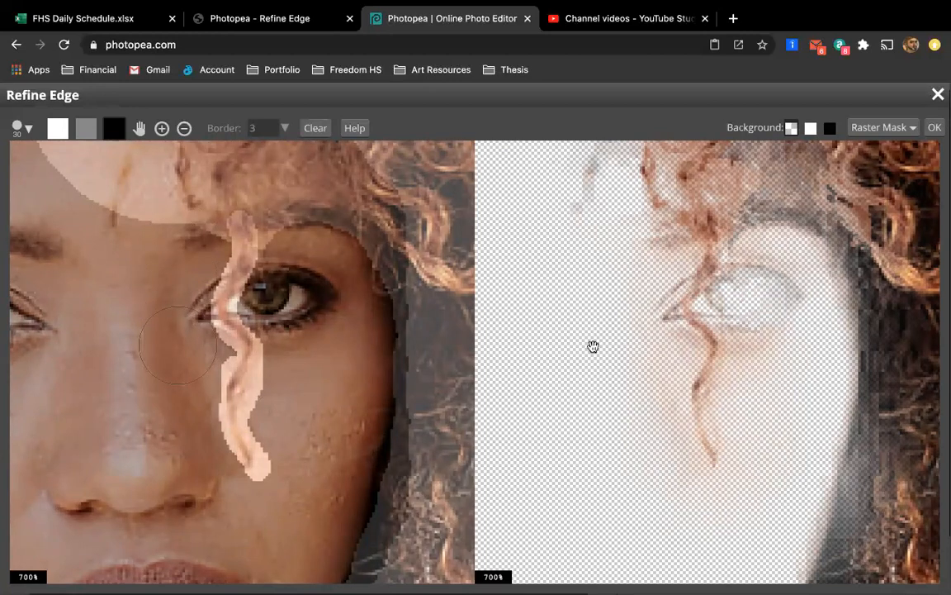
scroll(225, 299, "up", 3)
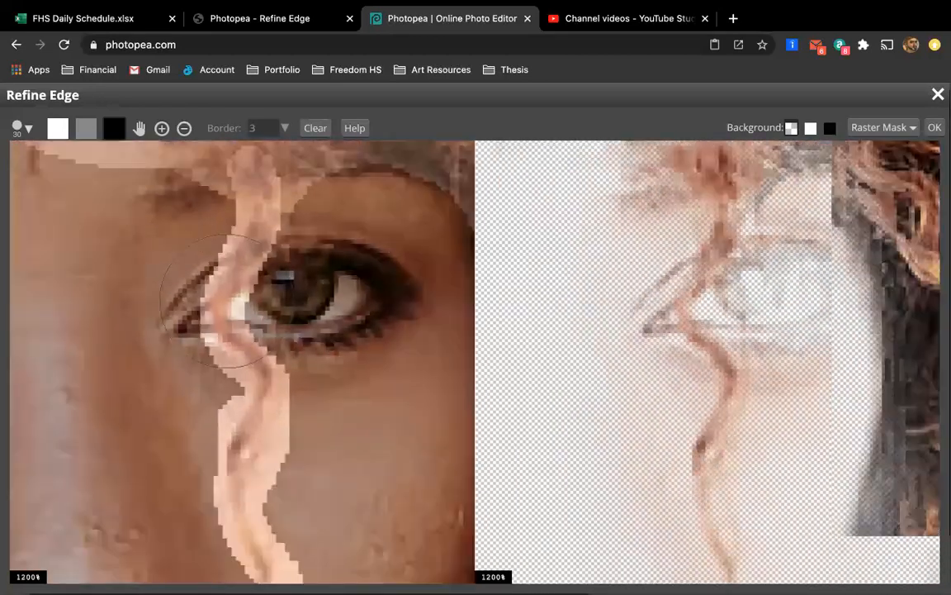
scroll(224, 299, "down", 3)
scroll(219, 305, "down", 2)
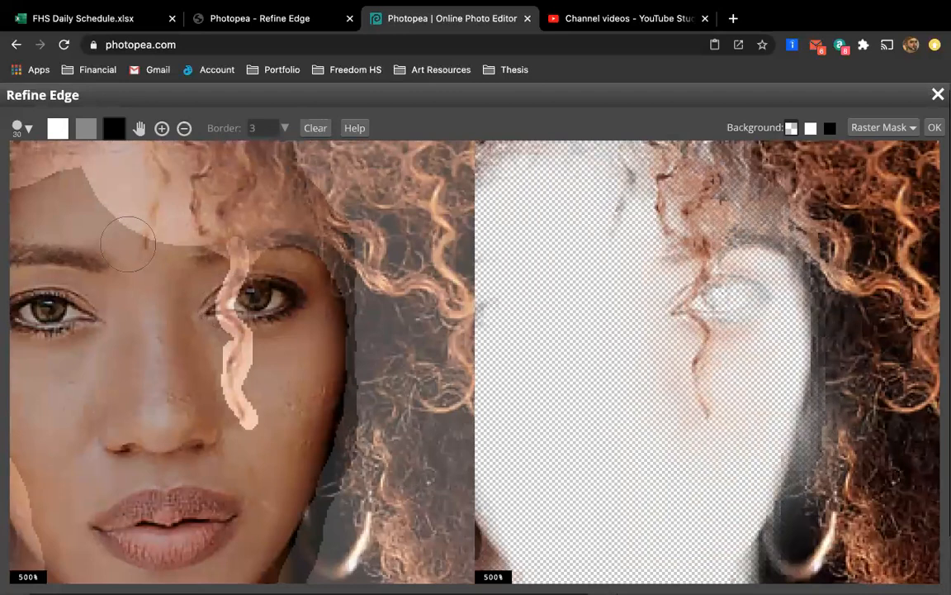
left_click_drag(128, 245, 104, 200)
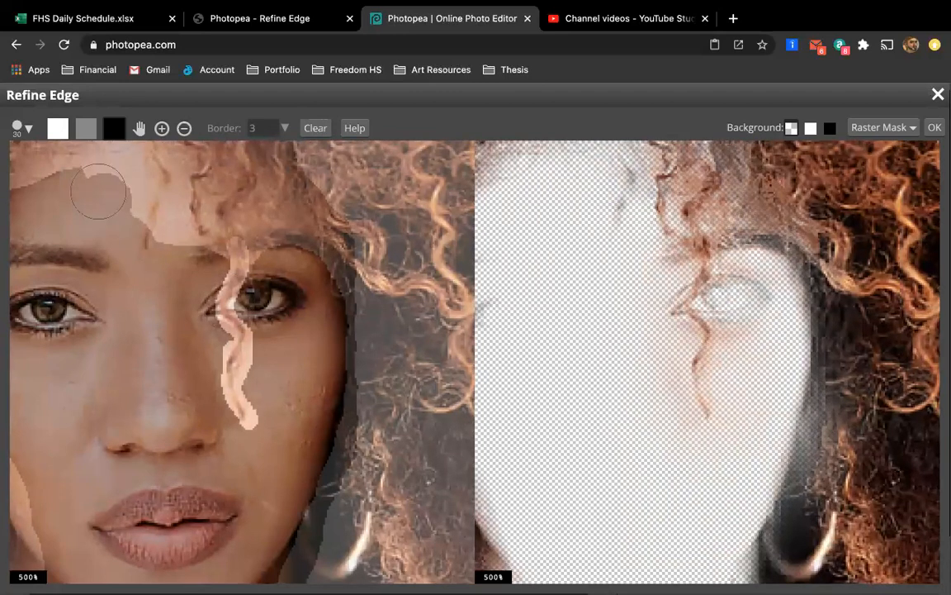
Extend the background area on the forehead up toward the hairline with the black brush
scroll(98, 191, "down", 2)
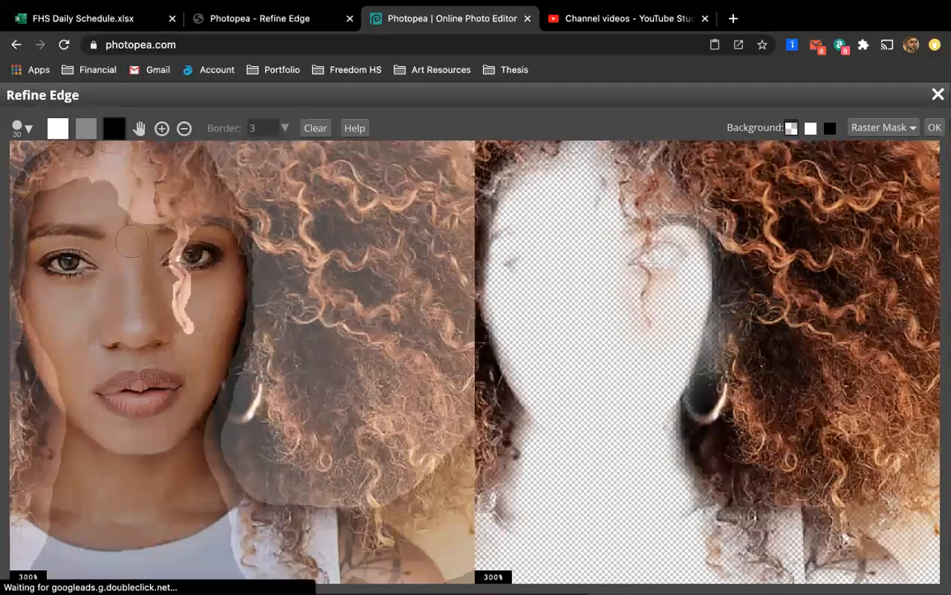
left_click(140, 129)
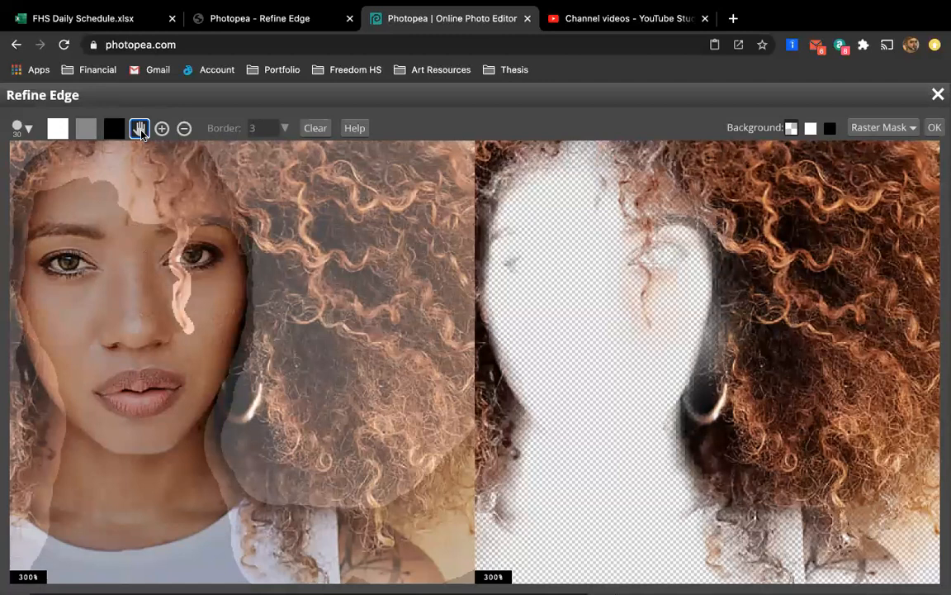
left_click_drag(104, 203, 192, 262)
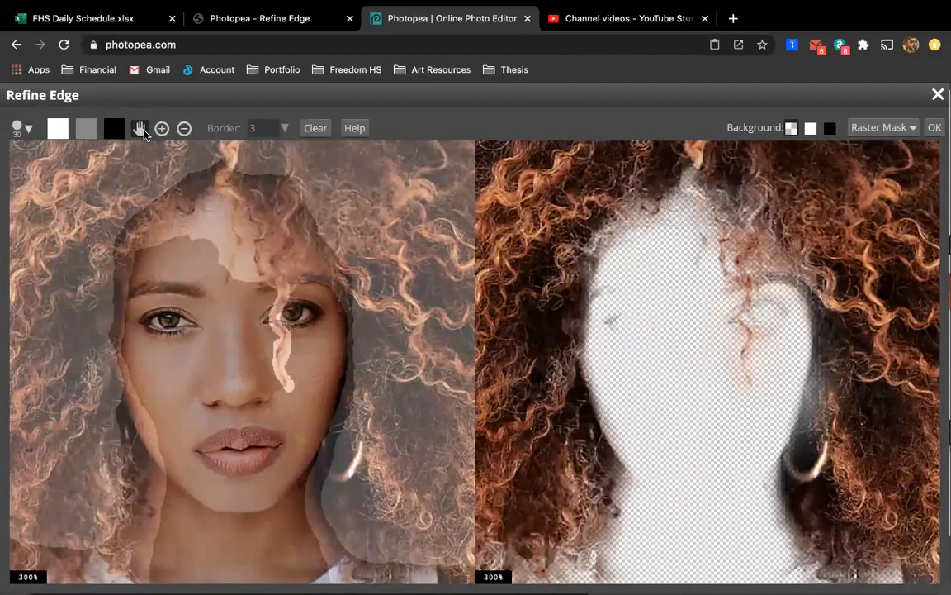
left_click(114, 128)
mouse_move(210, 245)
left_mouse_down()
mouse_move(207, 236)
mouse_move(190, 247)
left_mouse_up()
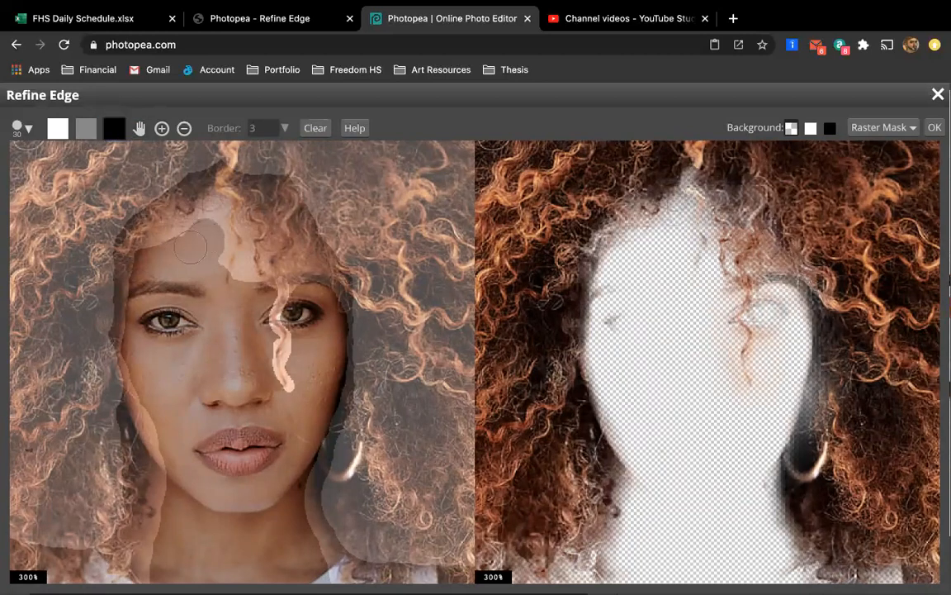
Mark the skin gap between the curl tips above the nose bridge as background with a 10 px brush
key("bracketleft")
key("bracketleft")
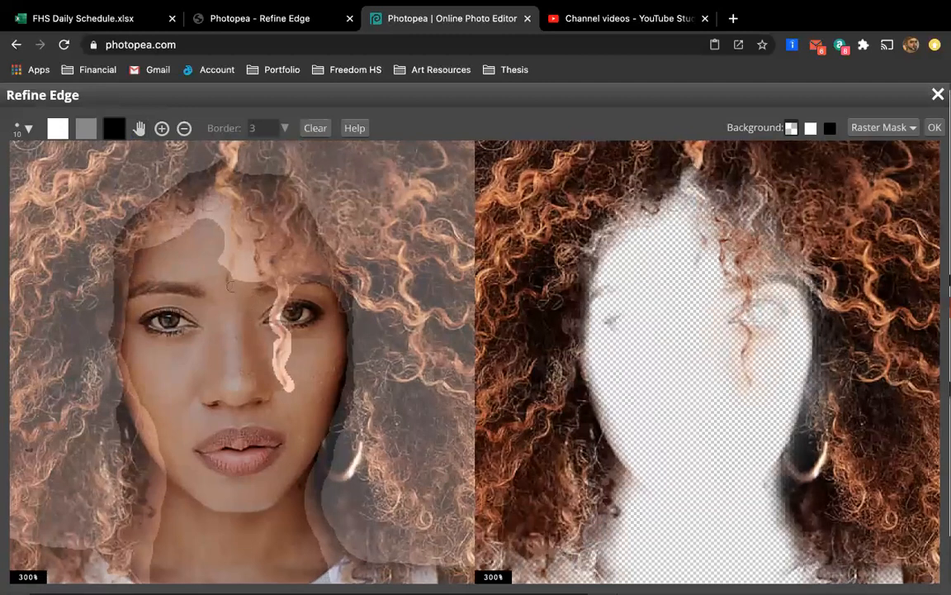
mouse_move(246, 289)
left_mouse_down()
mouse_move(245, 256)
mouse_move(240, 286)
left_mouse_up()
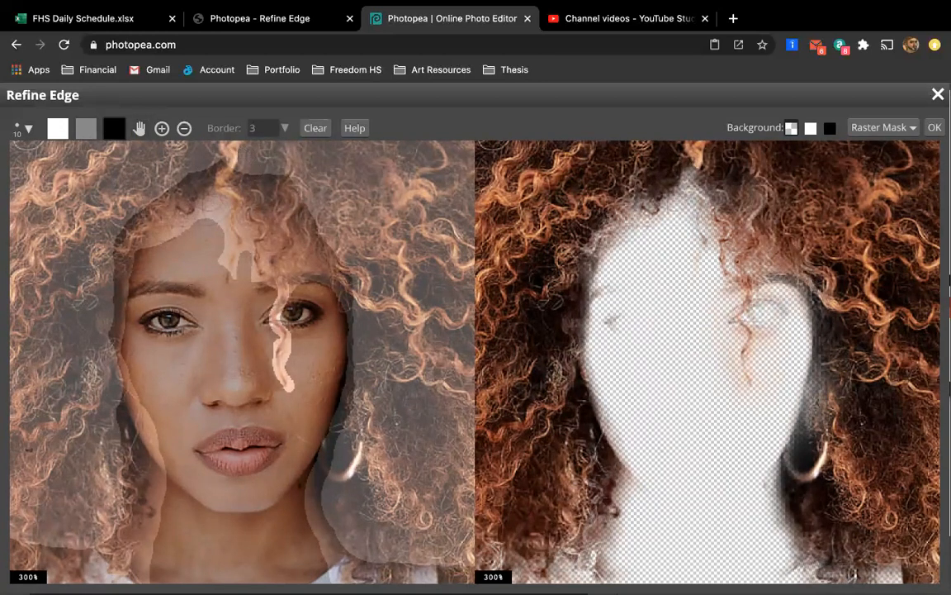
Mark the central forehead curl as foreground with the 10 px white brush, and the hair along the top hairline at 40 px
left_click(58, 128)
mouse_move(231, 160)
left_mouse_down()
mouse_move(223, 177)
mouse_move(237, 203)
left_mouse_up()
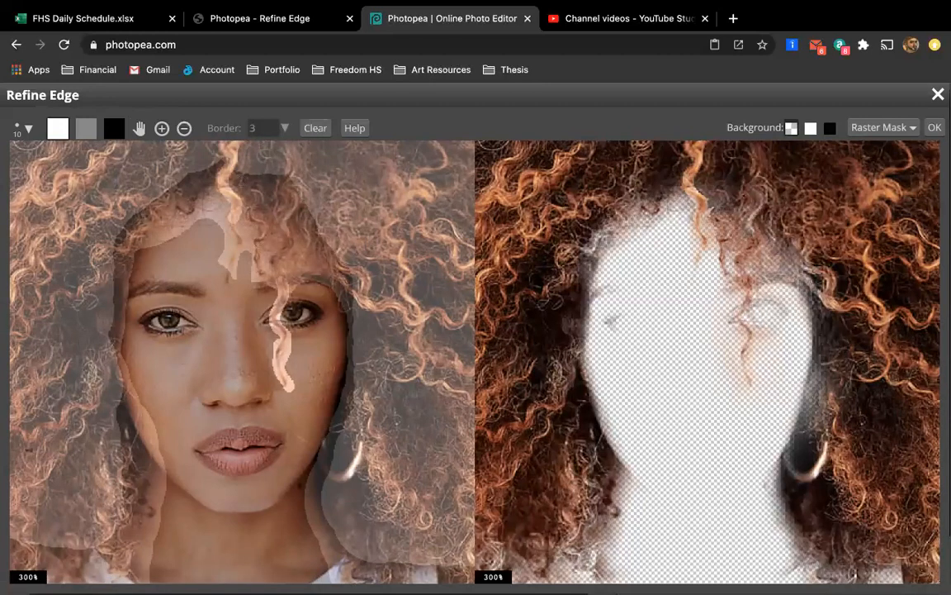
key("bracketright")
key("bracketright")
key("bracketright")
mouse_move(162, 161)
left_mouse_down()
mouse_move(241, 162)
mouse_move(288, 183)
left_mouse_up()
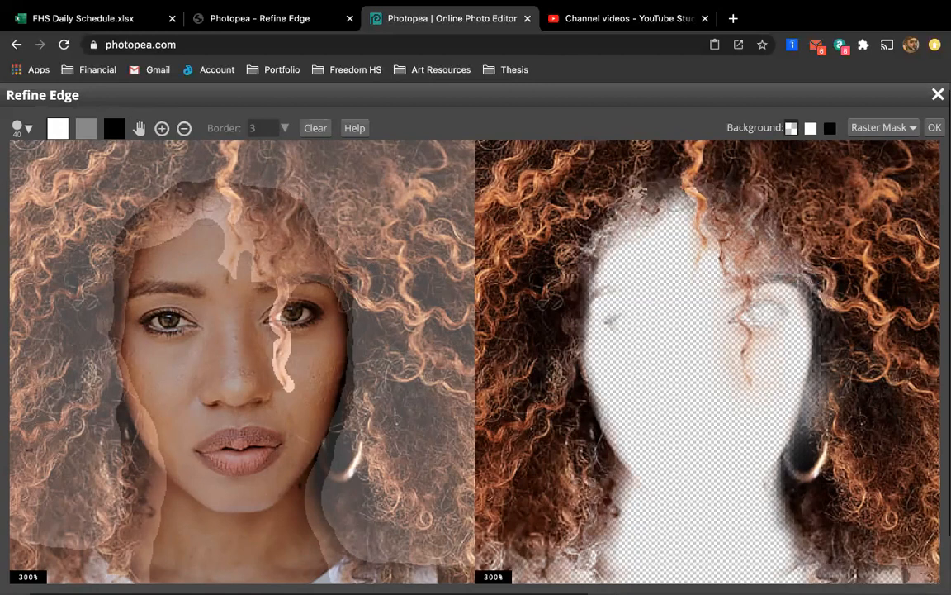
Mark the left edge of the face, from the brow down to the neck, as background with the 40 px black brush
left_click(122, 126)
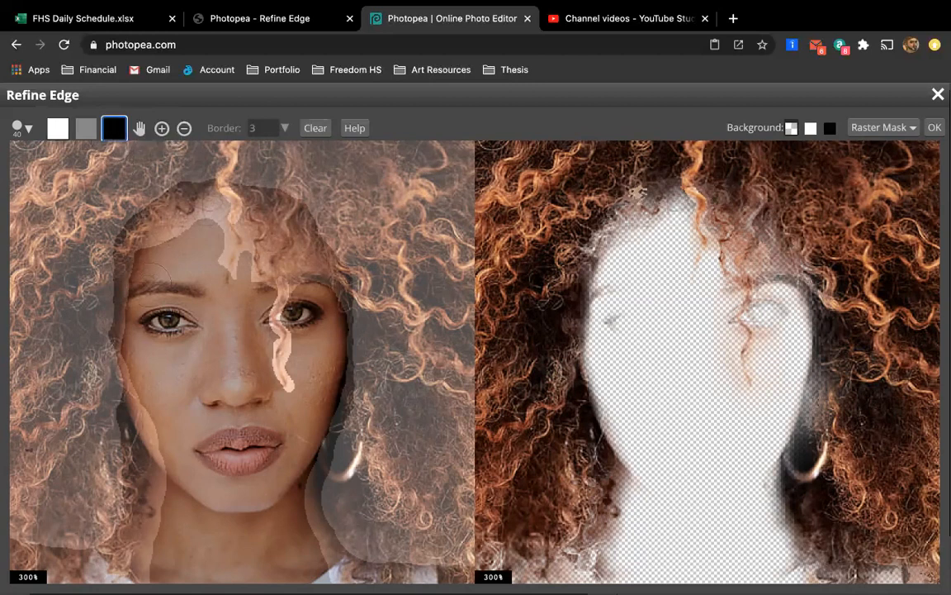
left_click_drag(144, 287, 142, 280)
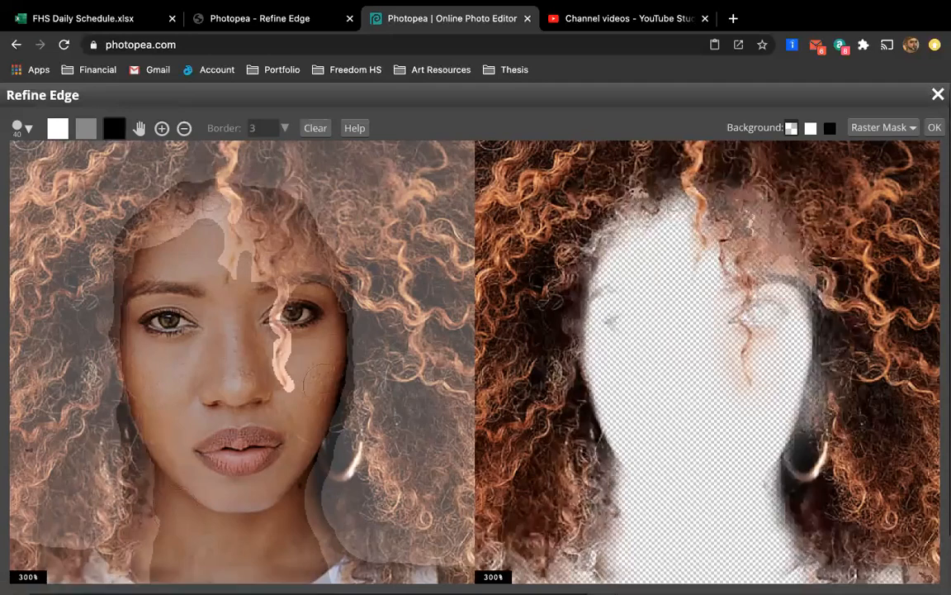
Mark the tattooed shoulder as background at 40 px, and the shirt around the curls beside it with a 20 px brush
key("super+0")
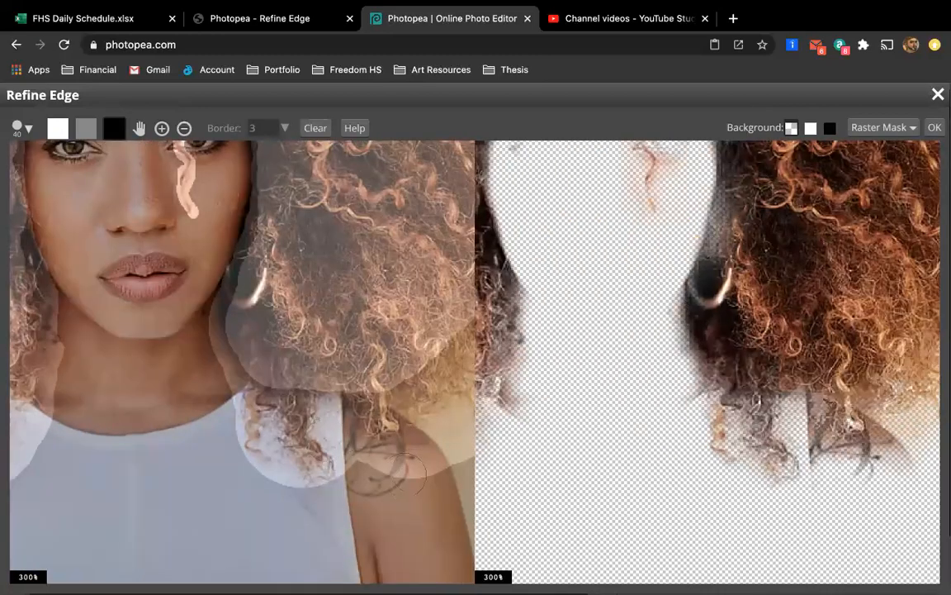
left_click_drag(401, 476, 451, 455)
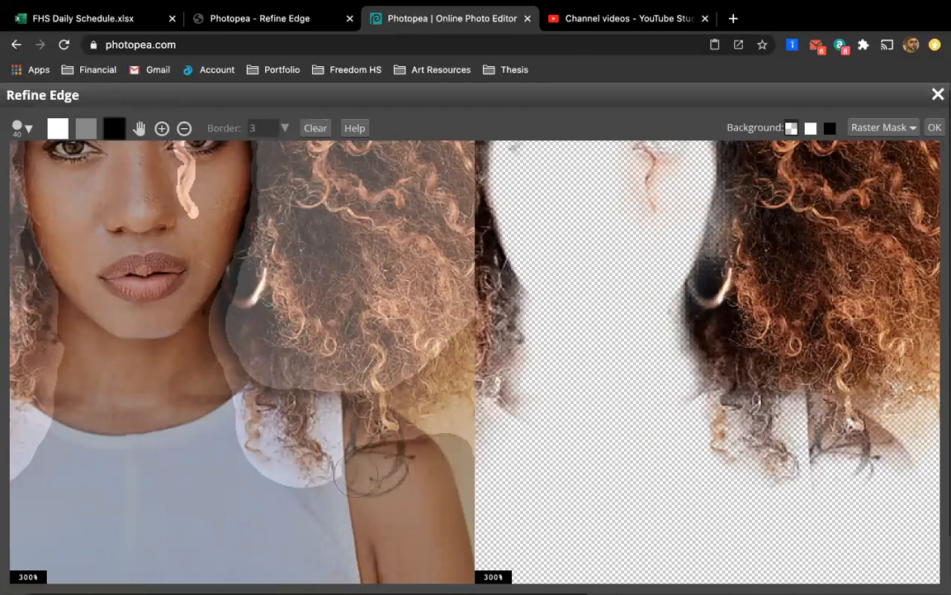
key("bracketleft")
key("bracketleft")
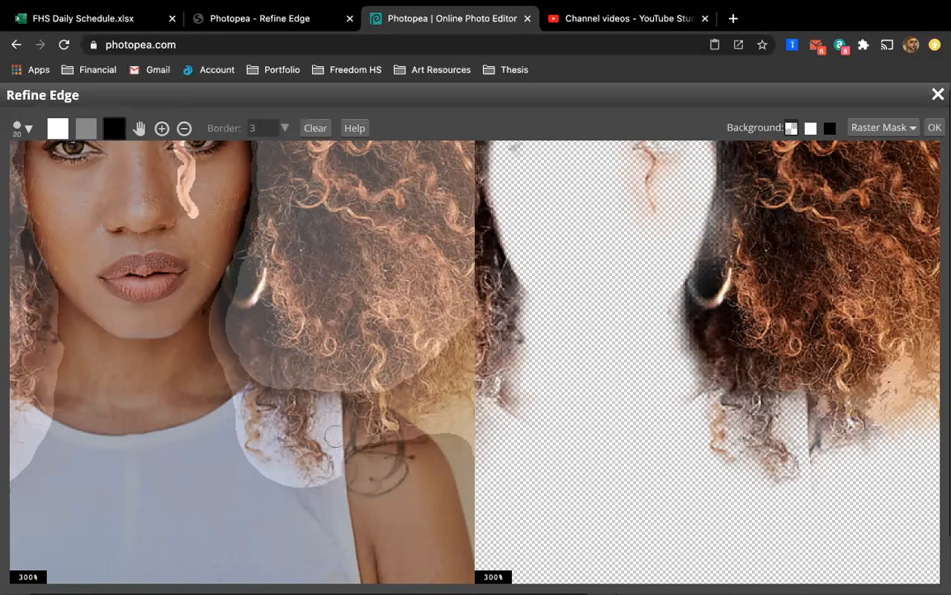
left_click_drag(335, 426, 342, 489)
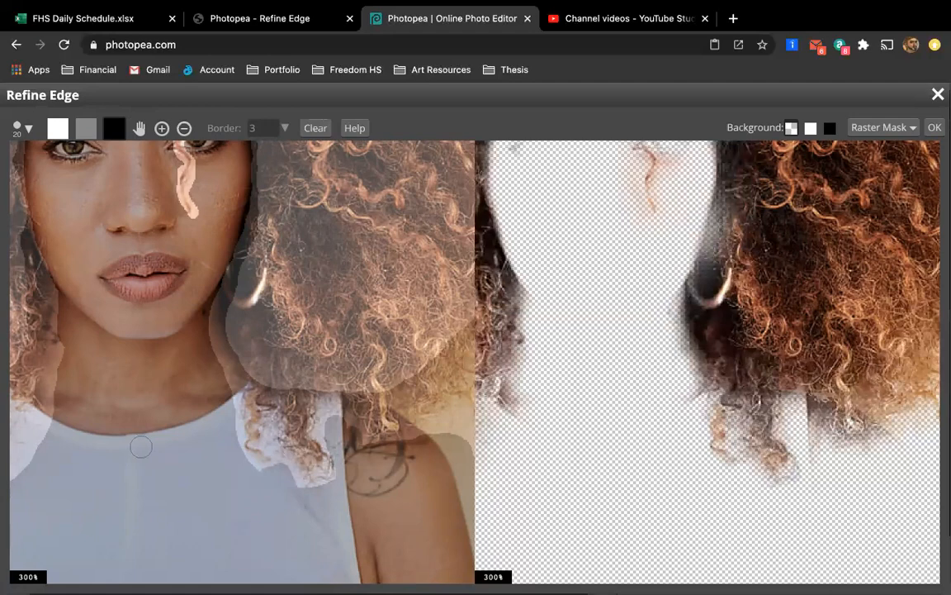
Mark the shirt, neck and shoulder skin around the lower-left curls as background with the 20 px black brush
scroll(141, 446, "down", 3)
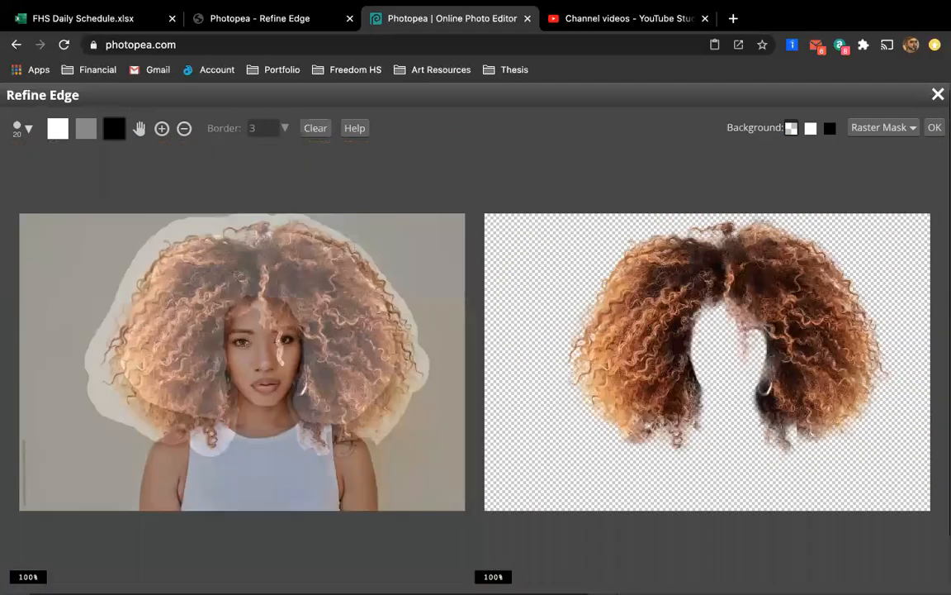
left_click(141, 129)
scroll(198, 356, "up", 3)
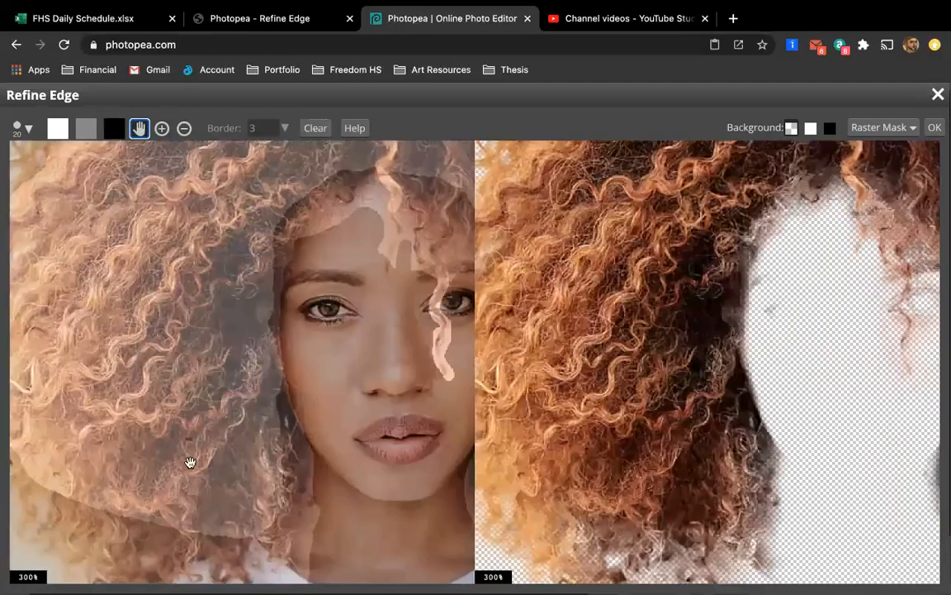
left_click_drag(186, 369, 269, 285)
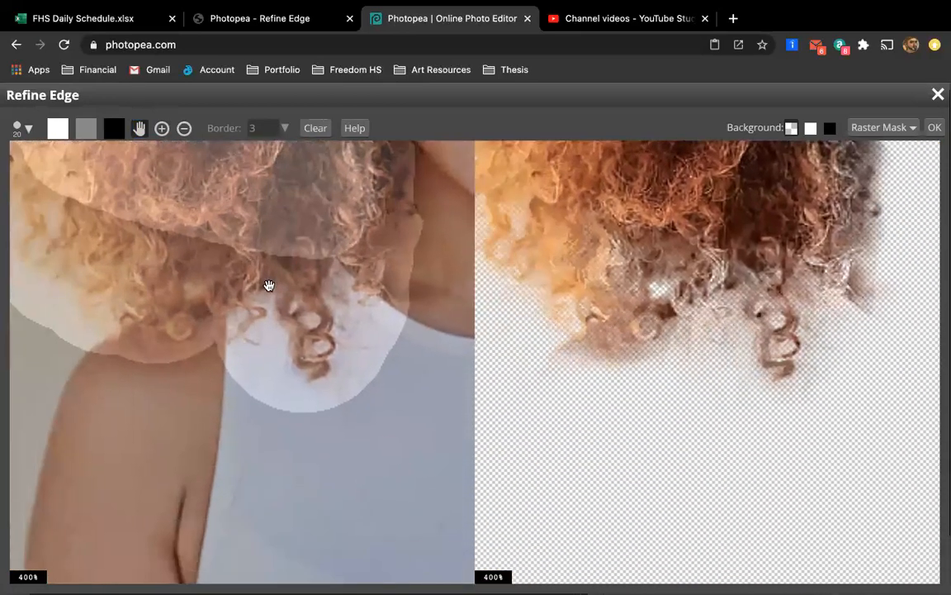
left_click(114, 128)
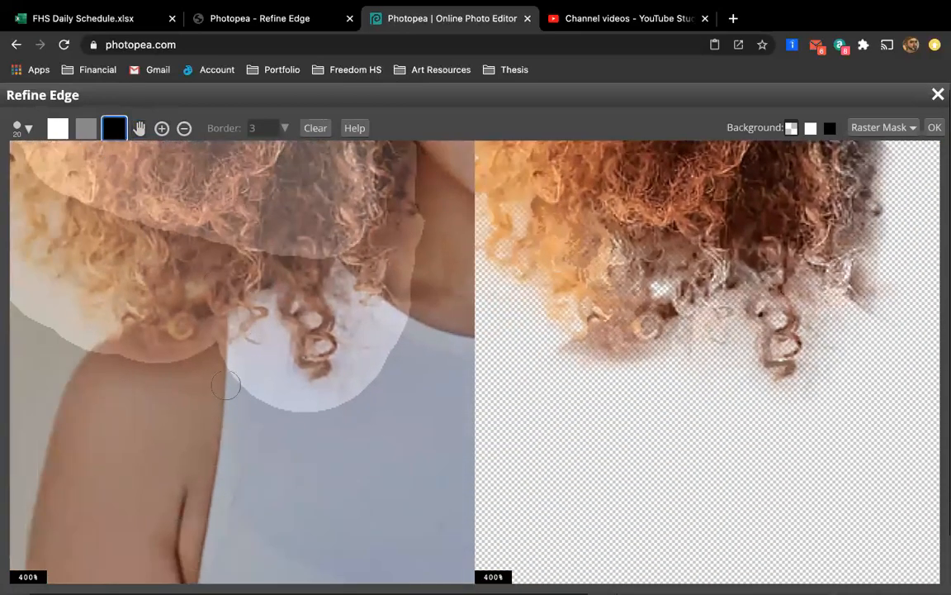
mouse_move(221, 364)
left_mouse_down()
mouse_move(261, 363)
mouse_move(272, 350)
mouse_move(263, 401)
mouse_move(251, 396)
mouse_move(238, 384)
mouse_move(283, 384)
mouse_move(306, 405)
mouse_move(289, 408)
mouse_move(282, 402)
mouse_move(345, 397)
mouse_move(372, 367)
mouse_move(375, 331)
mouse_move(392, 327)
mouse_move(395, 342)
mouse_move(425, 220)
left_mouse_up()
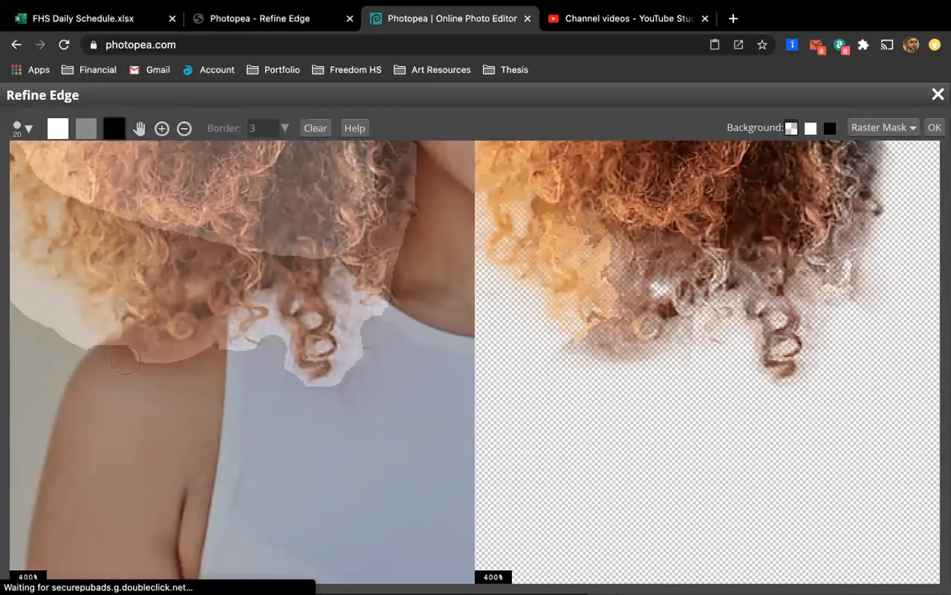
mouse_move(157, 353)
left_mouse_down()
mouse_move(211, 344)
mouse_move(218, 330)
mouse_move(224, 346)
mouse_move(249, 359)
mouse_move(306, 348)
left_mouse_up()
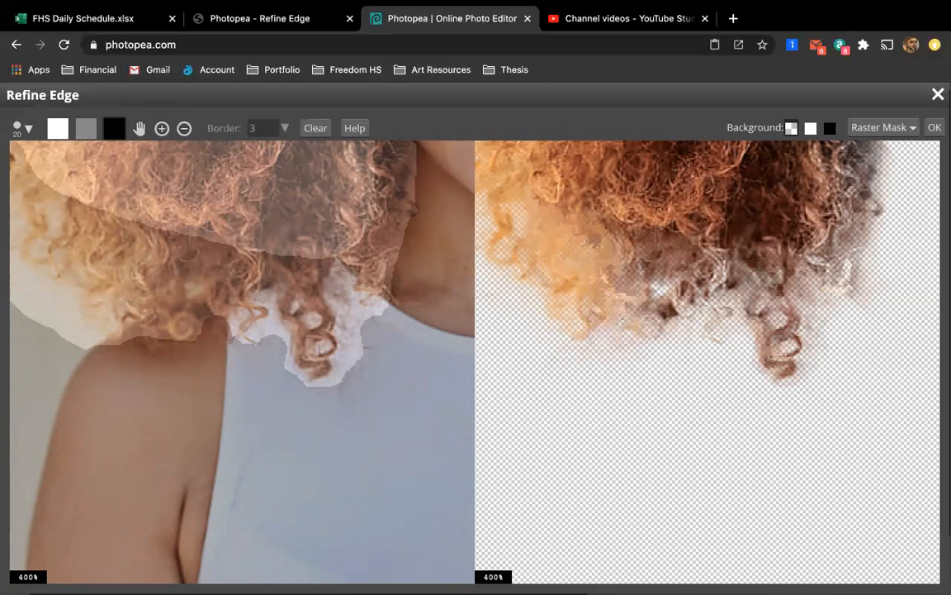
Mark the eyebrow above the right eye as background with the 20 px black brush
key("super+minus")
key("super+minus")
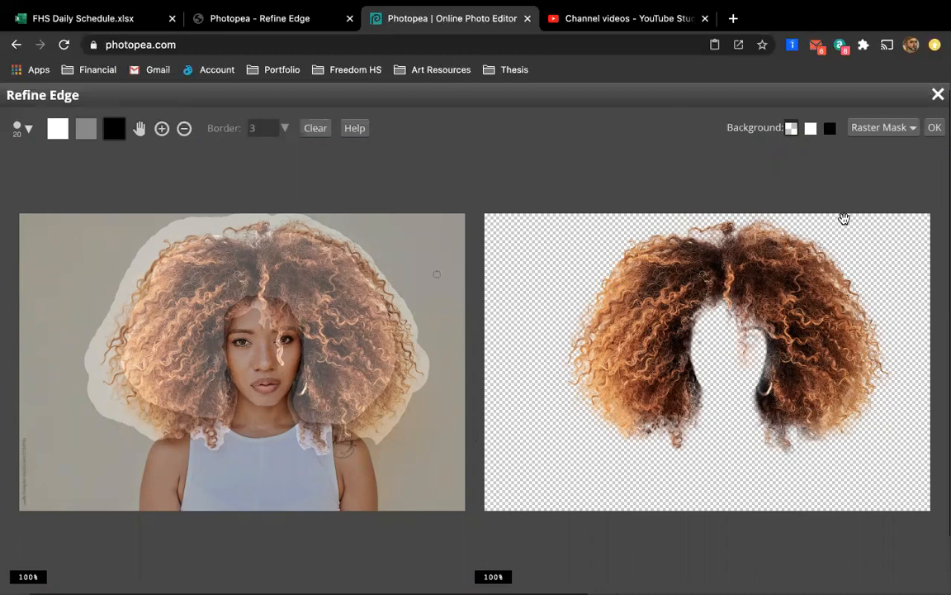
scroll(299, 330, "up", 4)
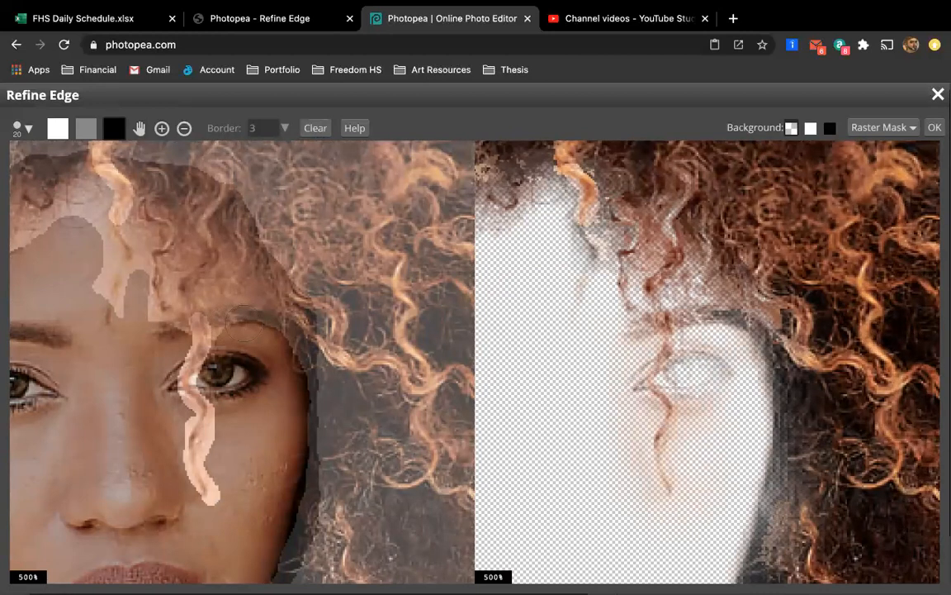
left_click(244, 324)
left_click(268, 321)
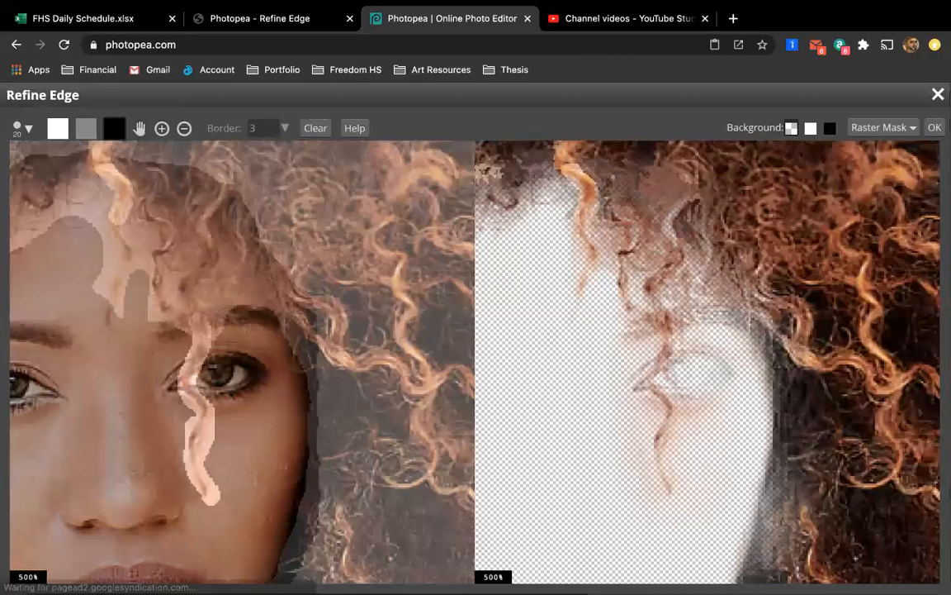
Touch up the background marking on the shirt around the curls beside the tattooed shoulder with the 20 px black brush
scroll(255, 418, "down", 2)
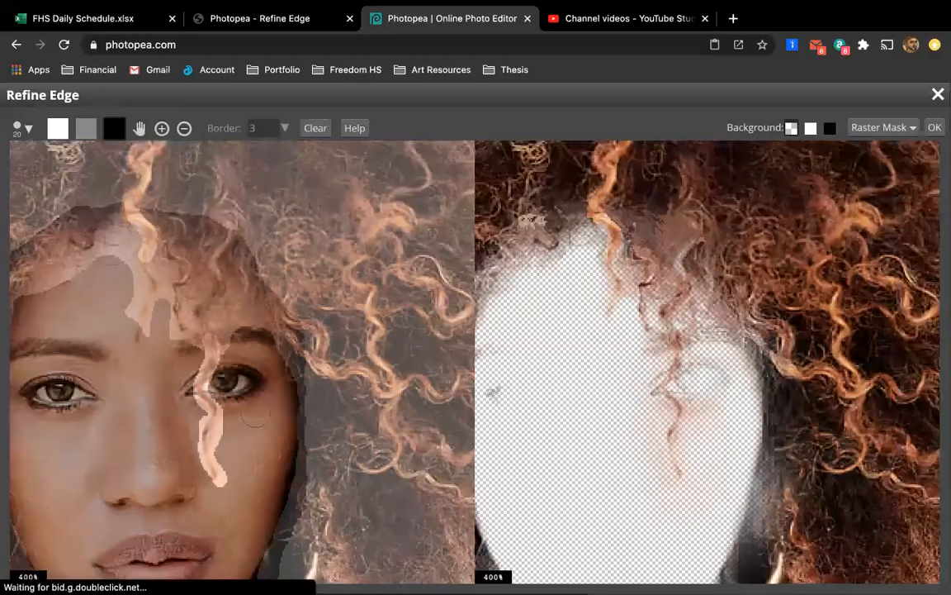
scroll(255, 413, "down", 6)
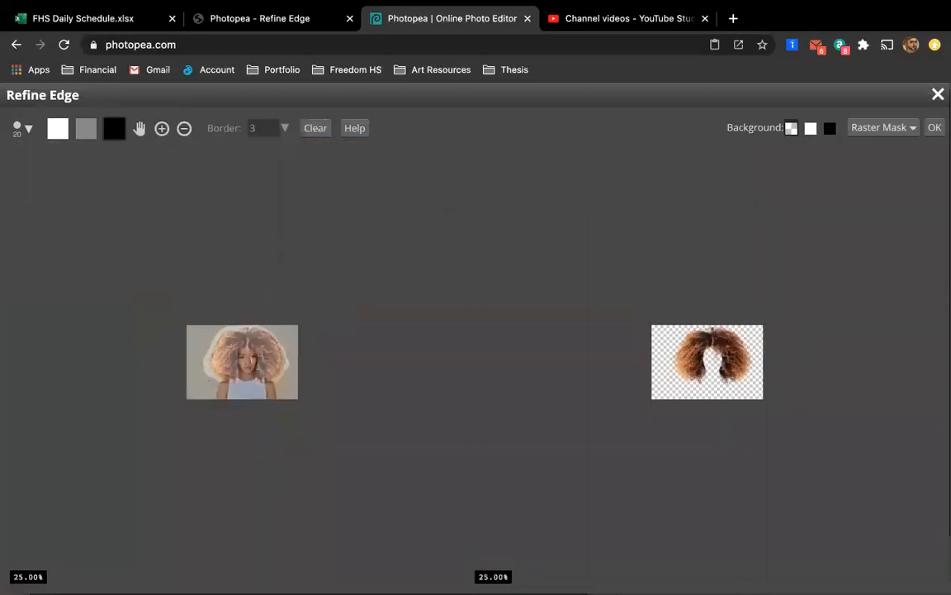
scroll(244, 362, "up", 2)
scroll(244, 362, "down", 1)
scroll(244, 362, "up", 5)
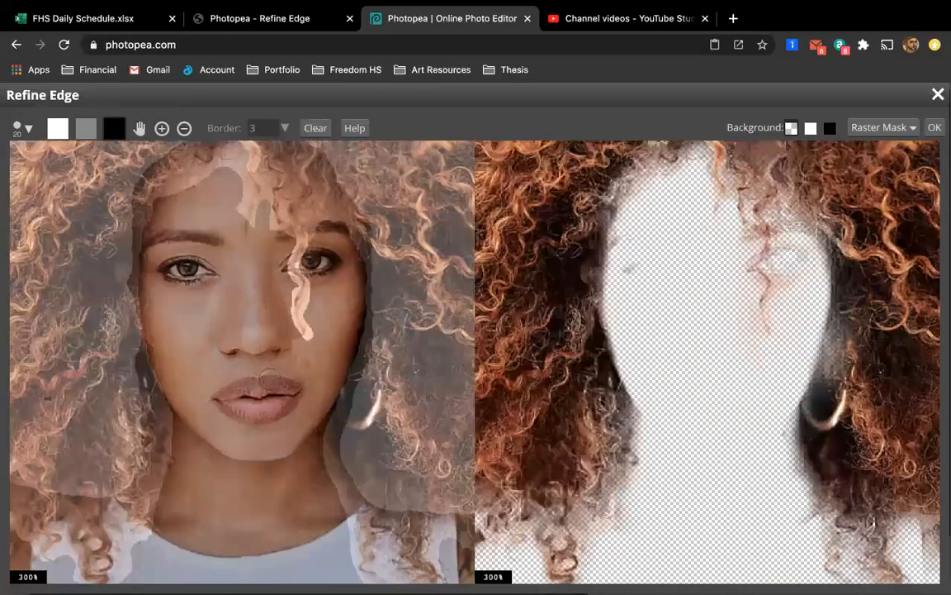
left_click(139, 128)
left_click_drag(335, 371, 172, 158)
left_click(114, 128)
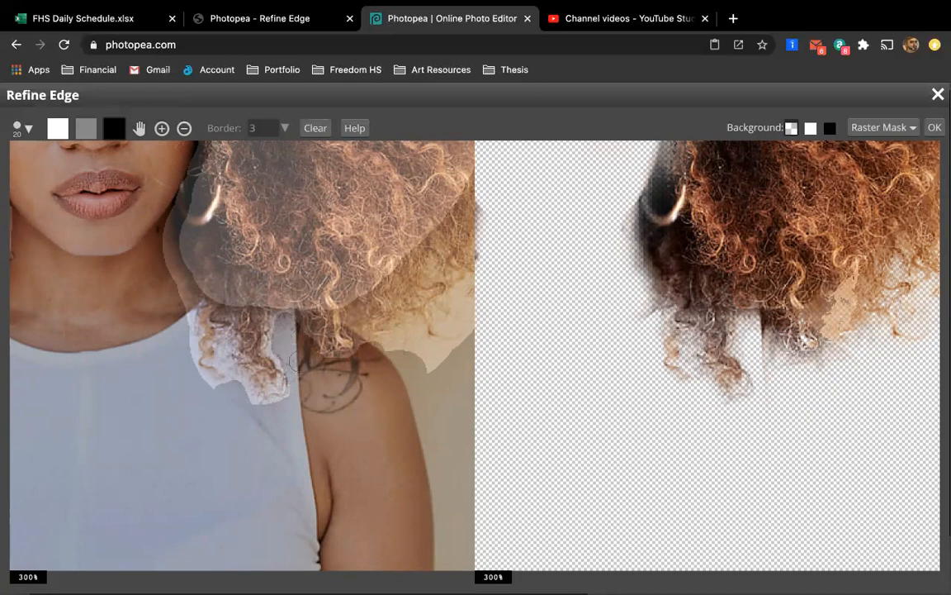
left_click_drag(293, 361, 229, 398)
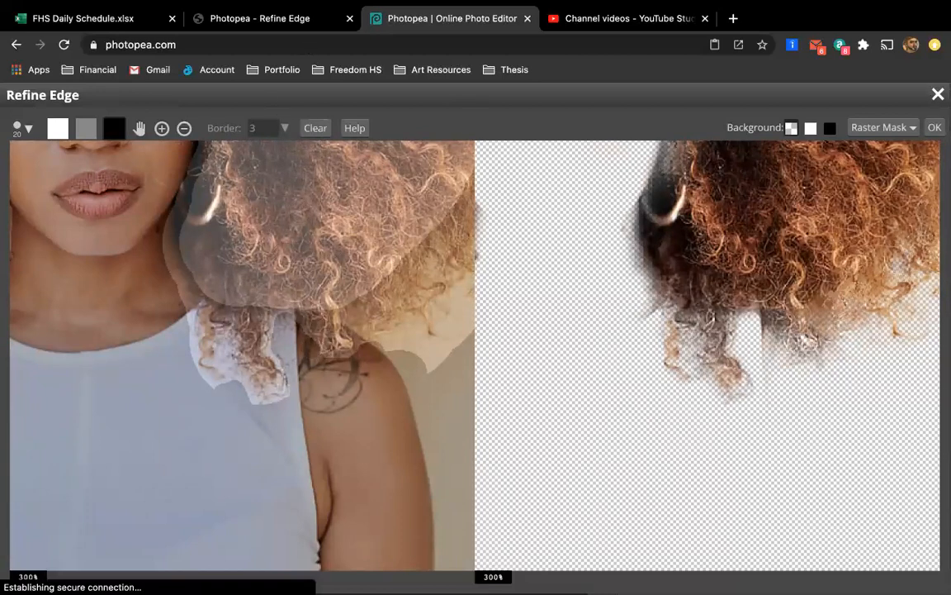
Try New Layer and Selection as the Refine Edge output, and set the output back to Raster Mask
scroll(289, 294, "down", 6)
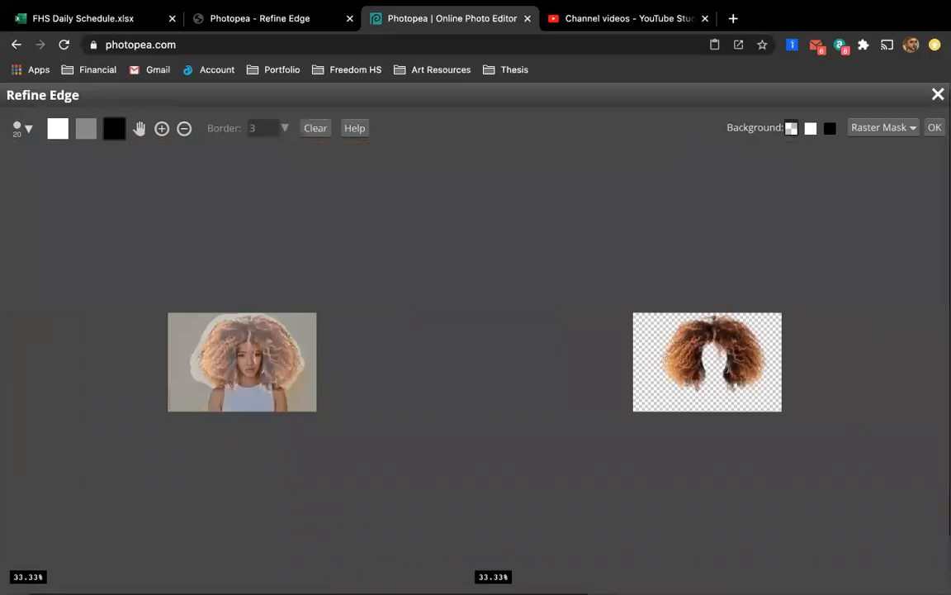
scroll(243, 357, "up", 3)
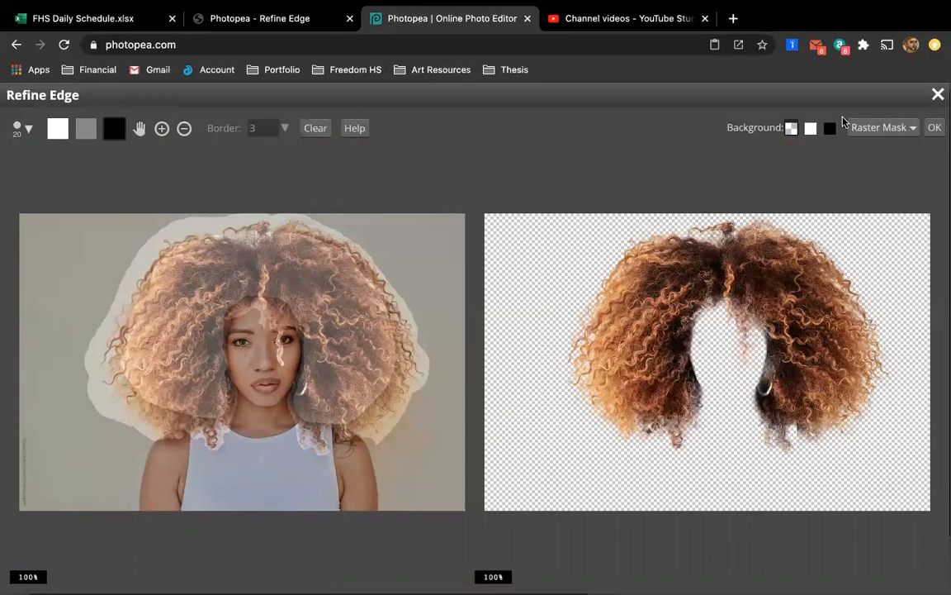
left_click(908, 128)
left_click(909, 129)
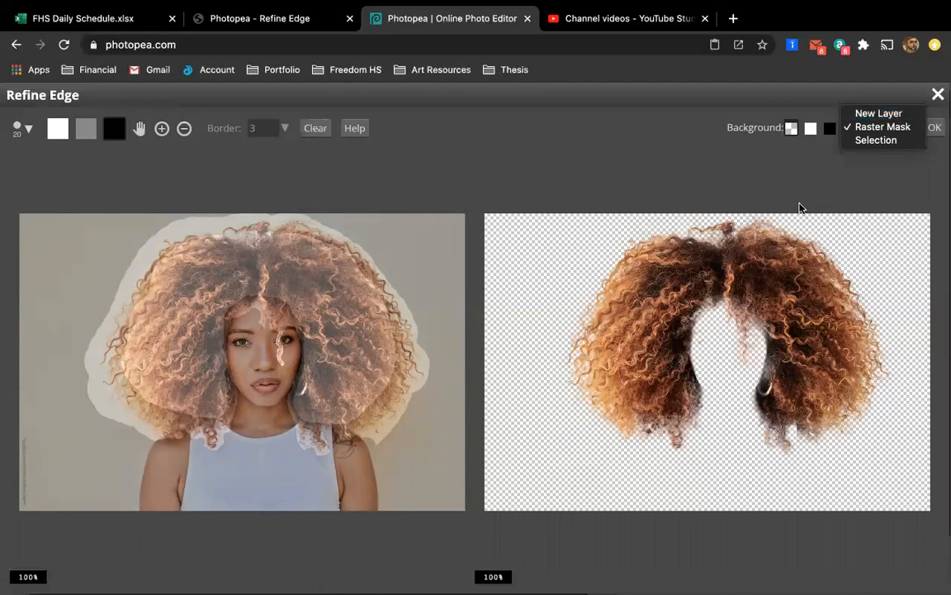
left_click(867, 115)
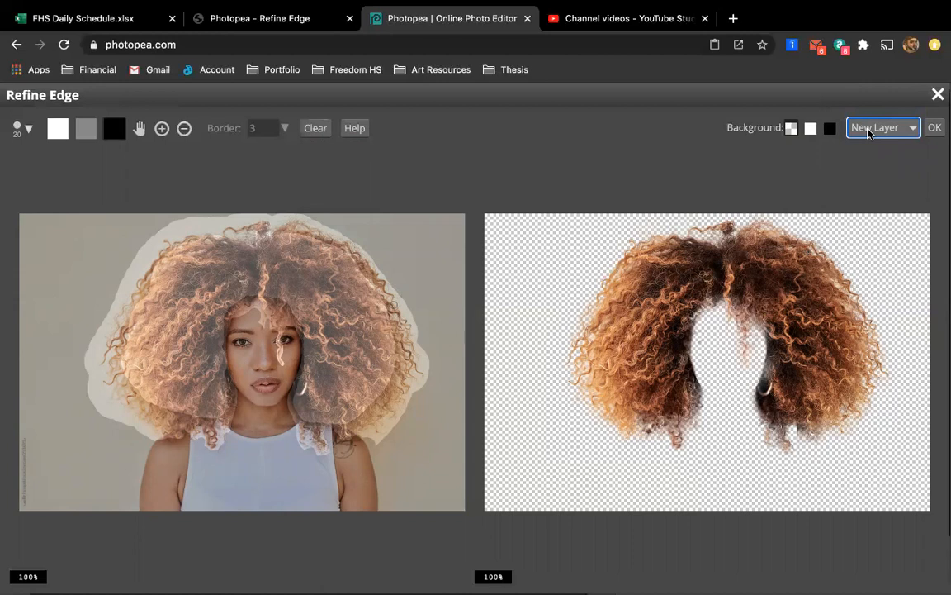
left_click(868, 132)
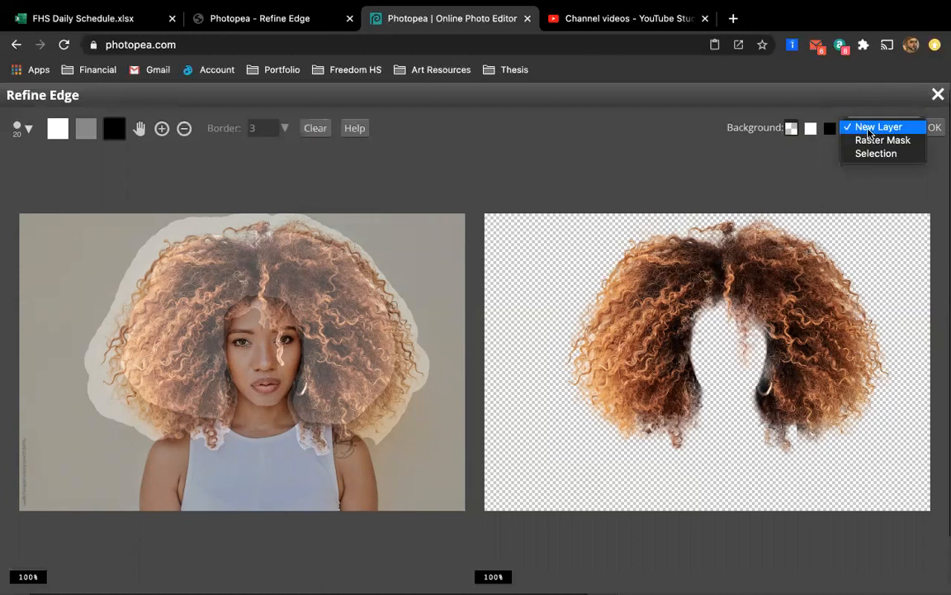
left_click(871, 140)
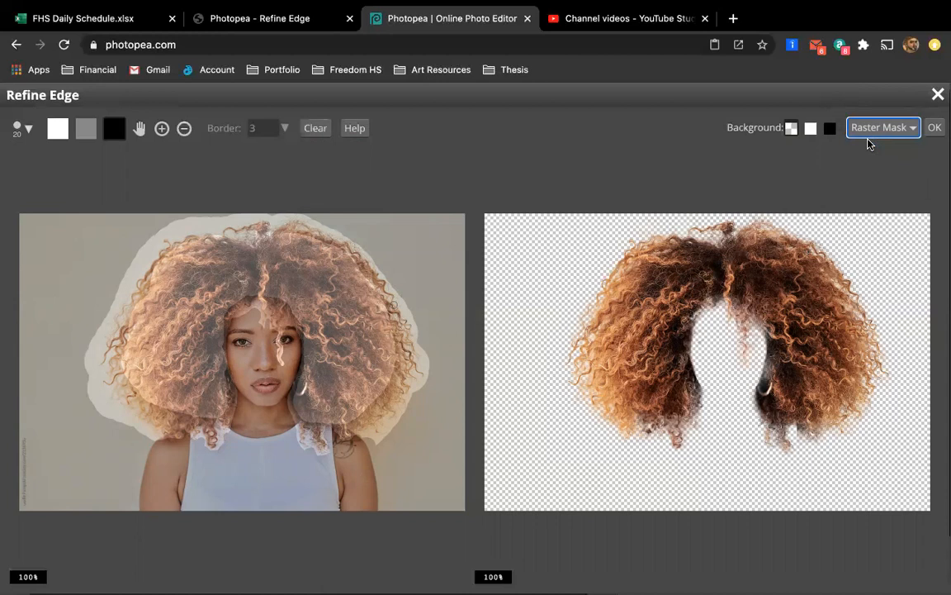
left_click(890, 125)
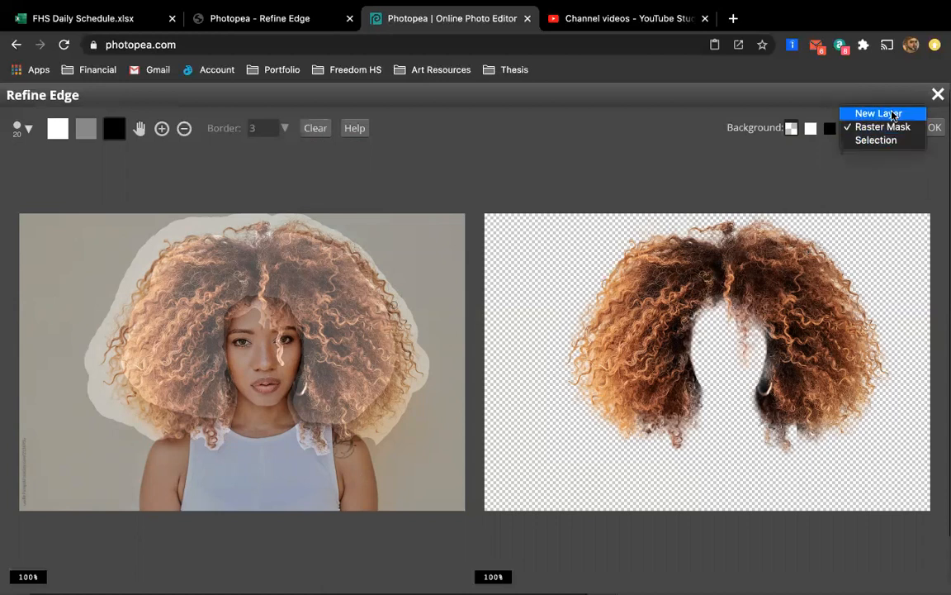
left_click(886, 142)
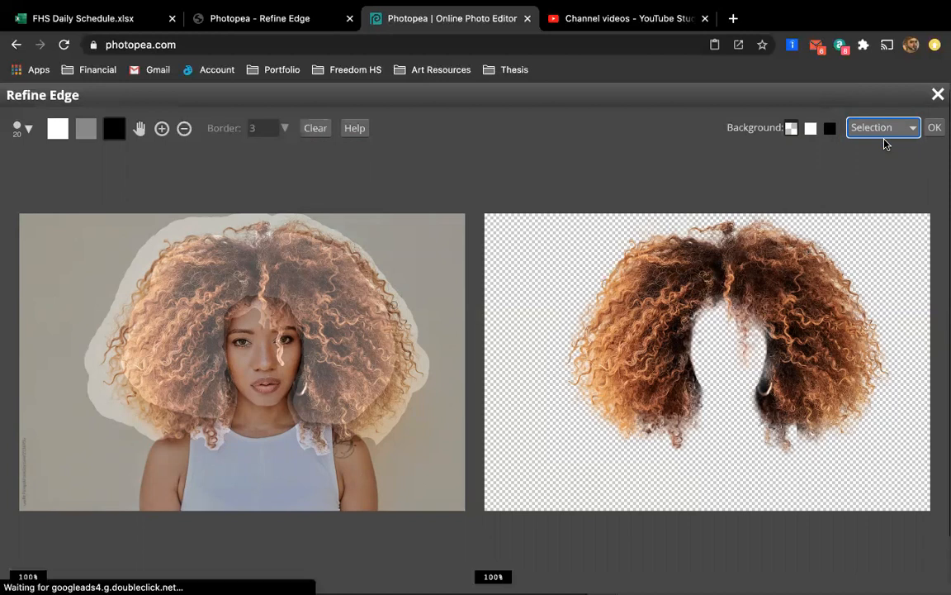
left_click(884, 128)
left_click(882, 113)
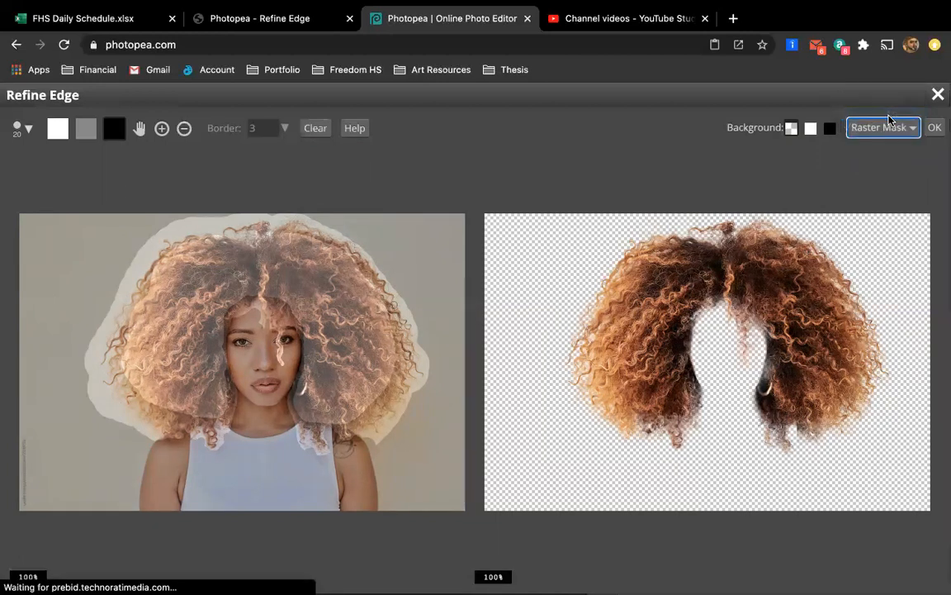
Preview the hair cutout against white and black backgrounds, and apply Refine Edge as a raster mask
left_click(811, 128)
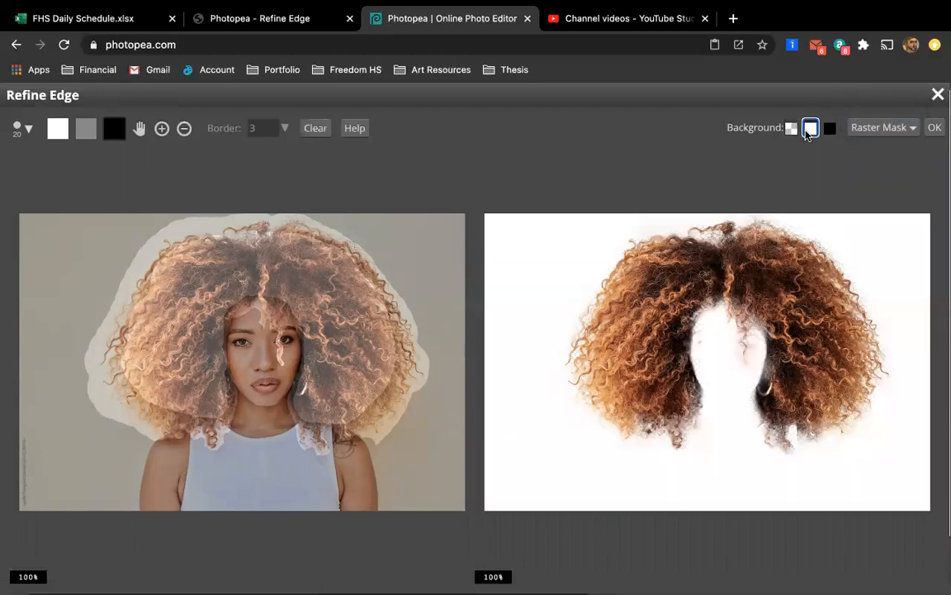
left_click(830, 128)
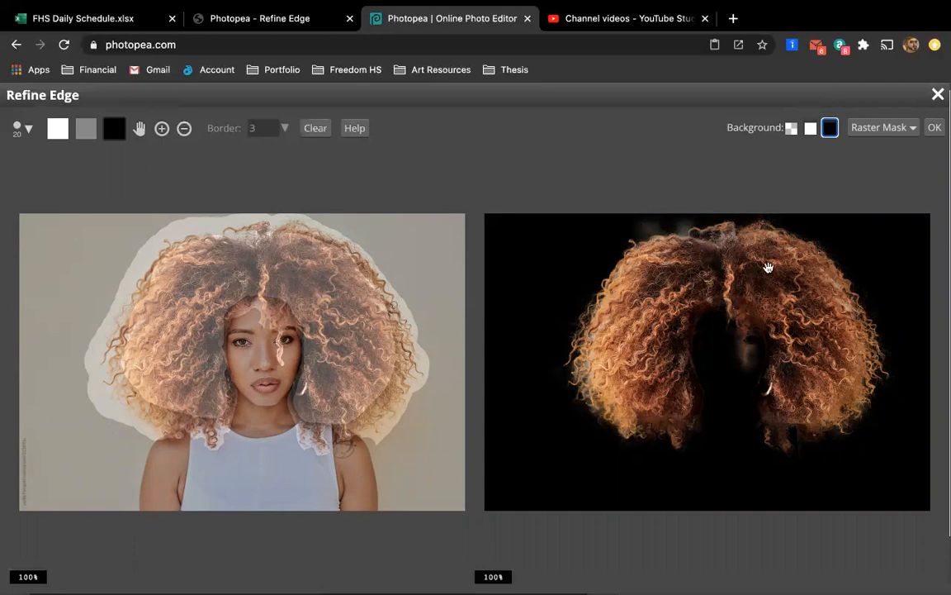
left_click(934, 128)
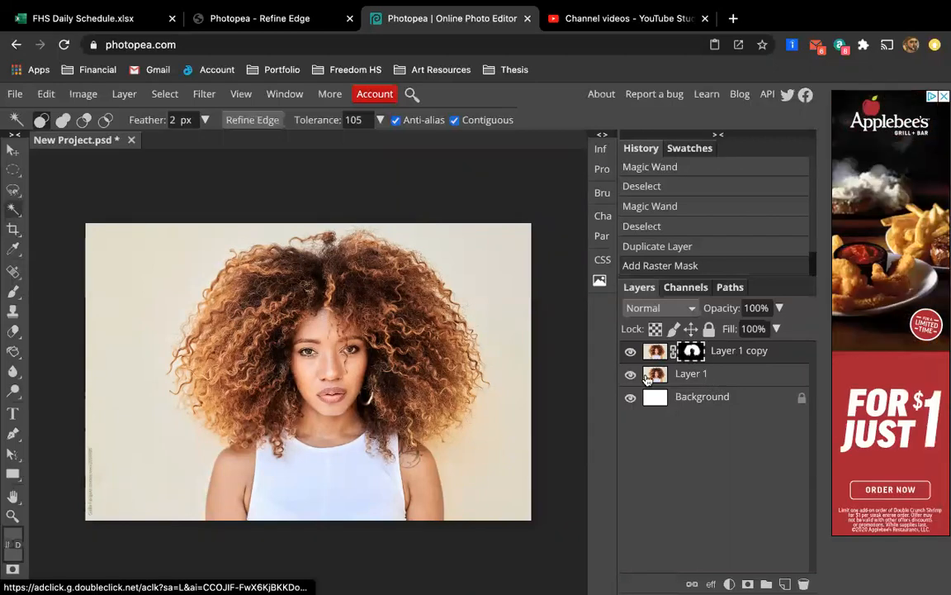
Toggle the visibility of Layer 1 to inspect the masked hair on its own, leaving the layer visible
left_click(630, 376)
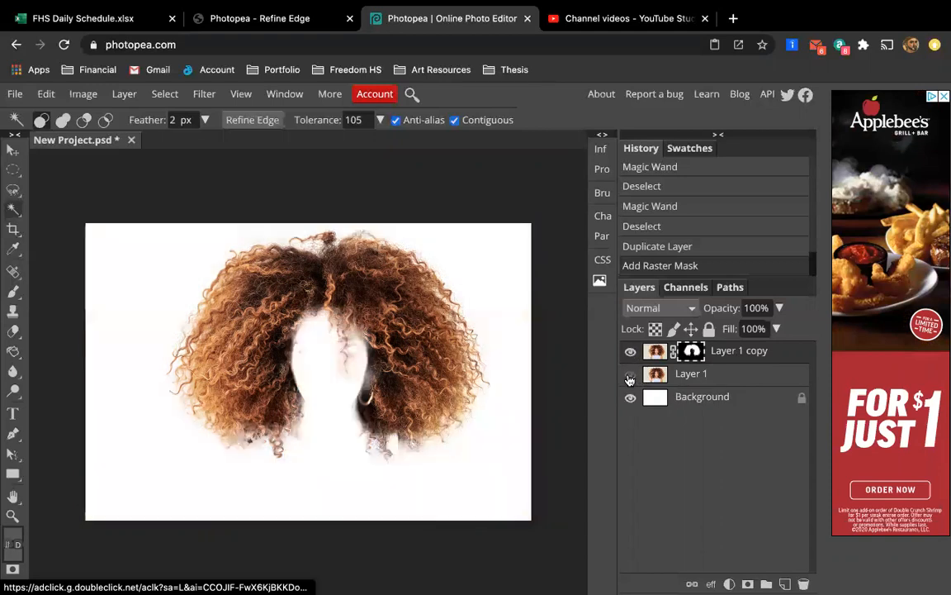
left_click(630, 376)
left_click(630, 376)
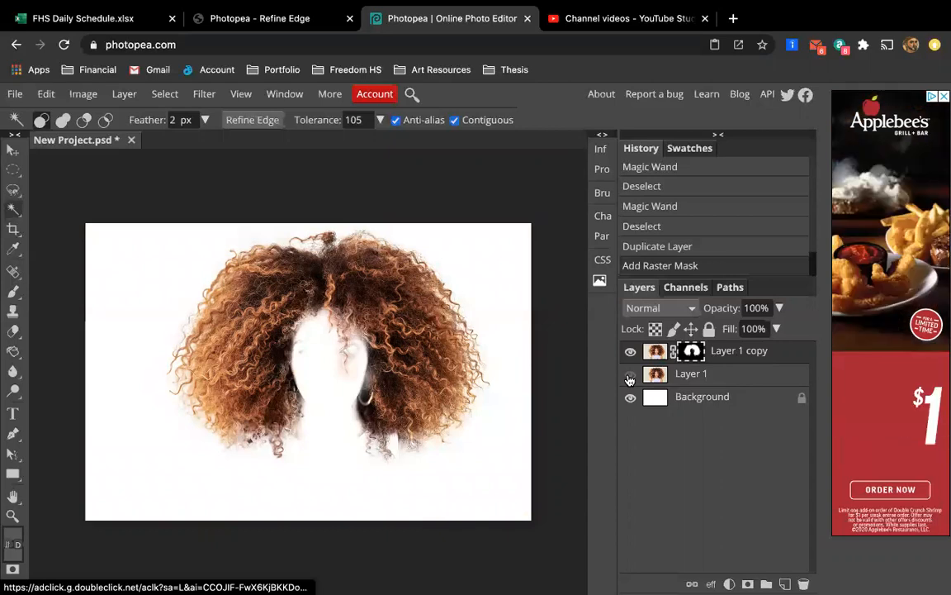
left_click(630, 376)
Start a Hue/Saturation adjustment on the image of Layer 1 copy, try different hues, and set Hue to -180
left_click(655, 351)
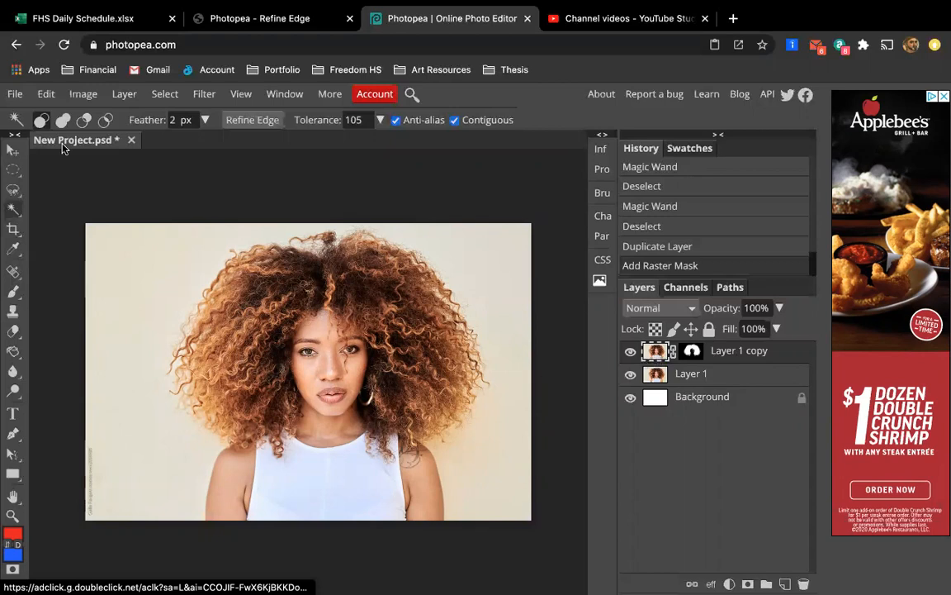
left_click(83, 94)
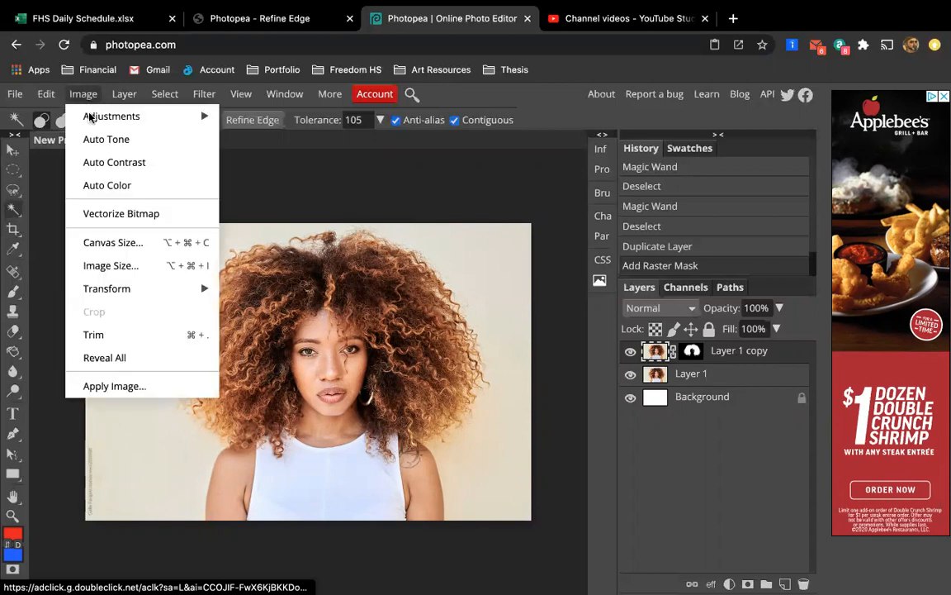
mouse_move(91, 118)
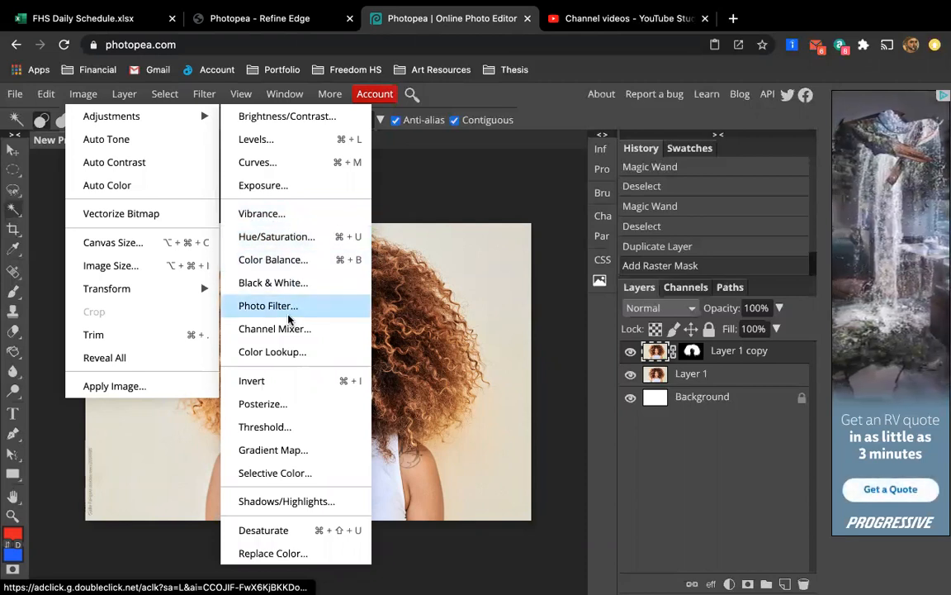
left_click(288, 237)
left_click_drag(564, 126, 614, 96)
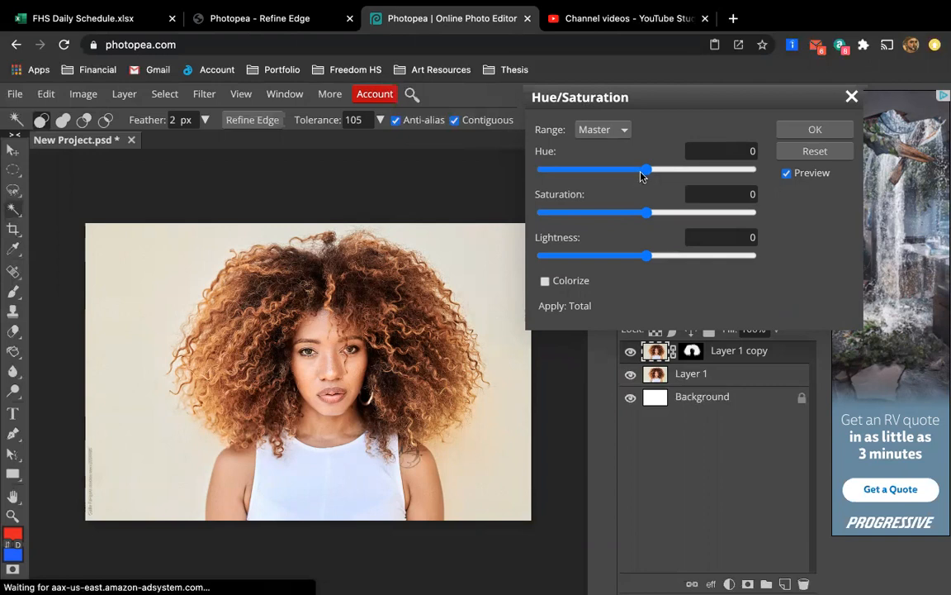
left_click_drag(647, 175, 775, 175)
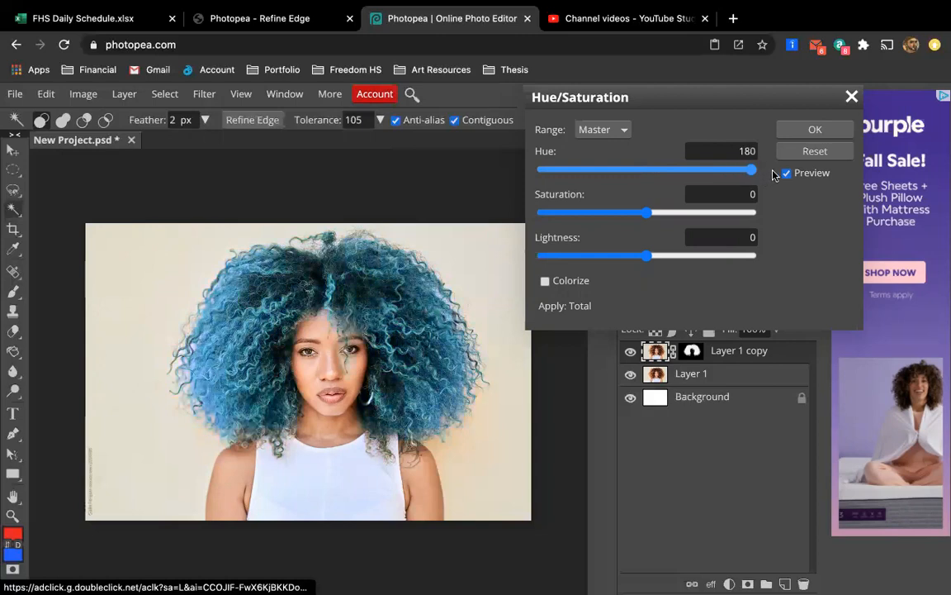
left_click_drag(646, 210, 466, 172)
left_click_drag(545, 180, 522, 187)
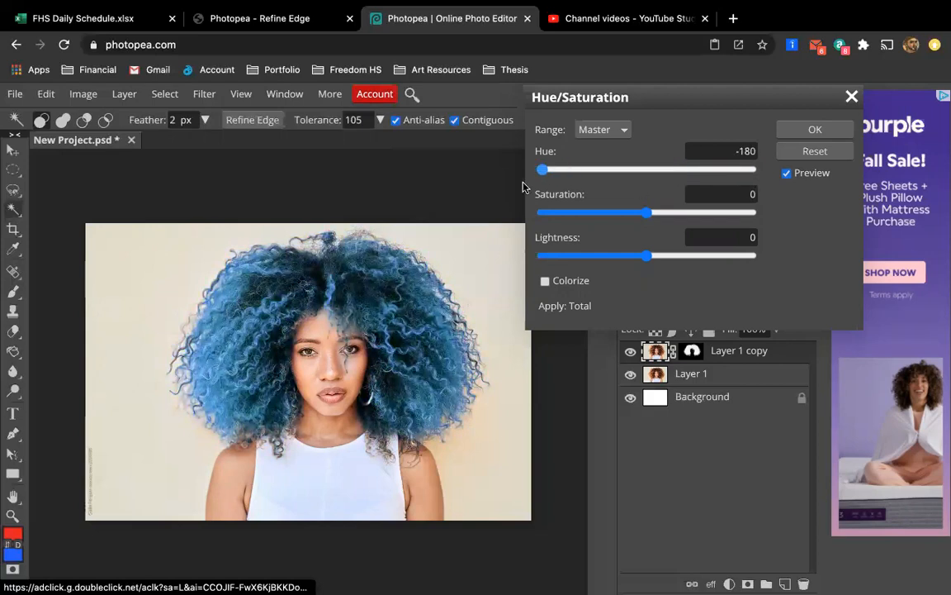
left_click_drag(523, 187, 638, 198)
left_click_drag(734, 209, 541, 176)
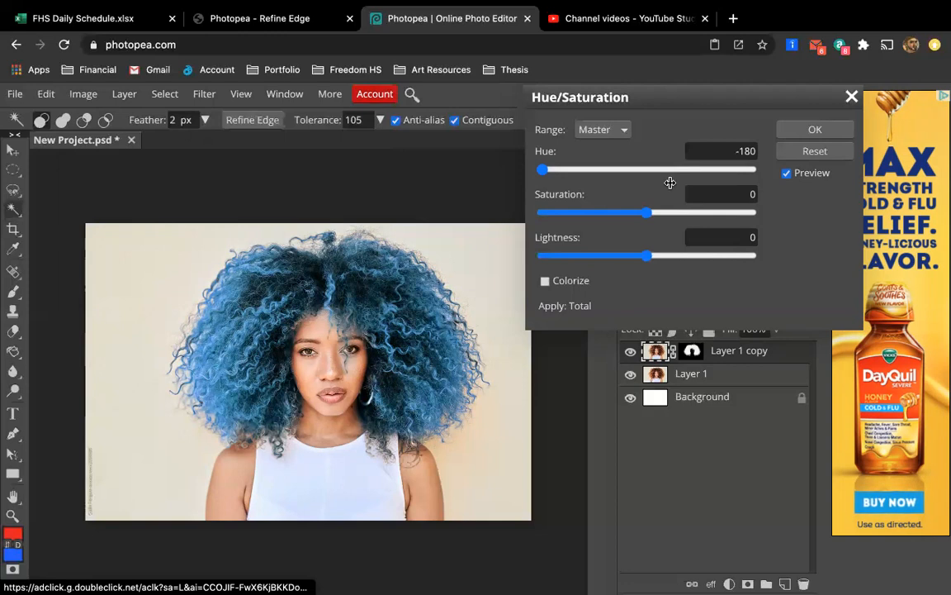
Set Saturation to 19 and Lightness to -8, and apply the Hue/Saturation adjustment to the hair
mouse_move(658, 215)
left_mouse_down()
mouse_move(702, 213)
mouse_move(669, 213)
left_mouse_up()
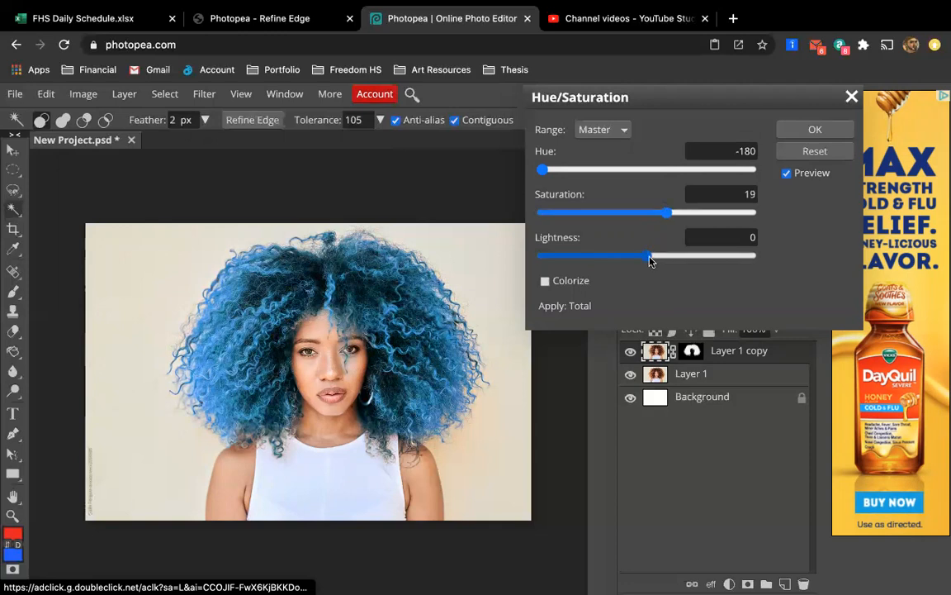
left_click_drag(613, 261, 645, 263)
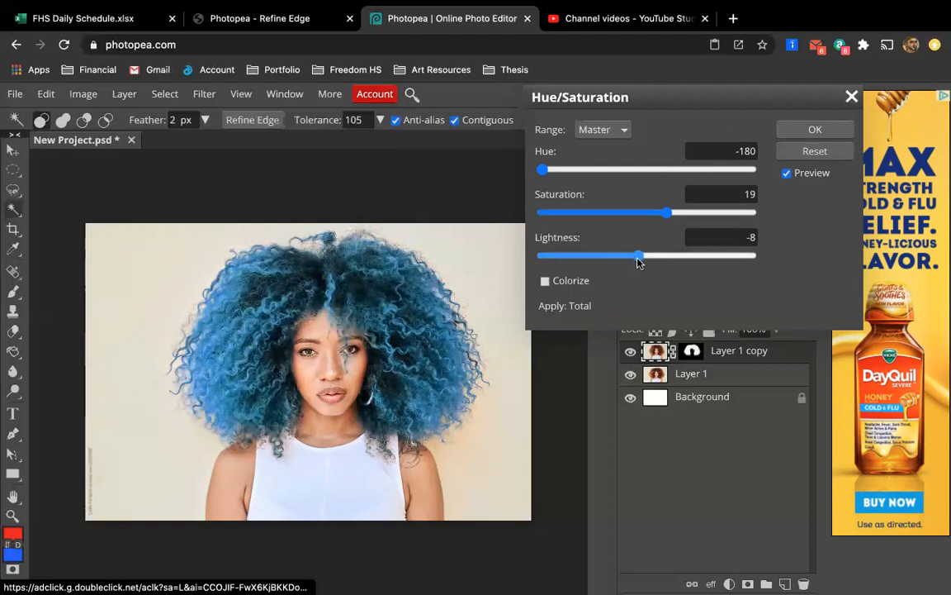
left_click(795, 132)
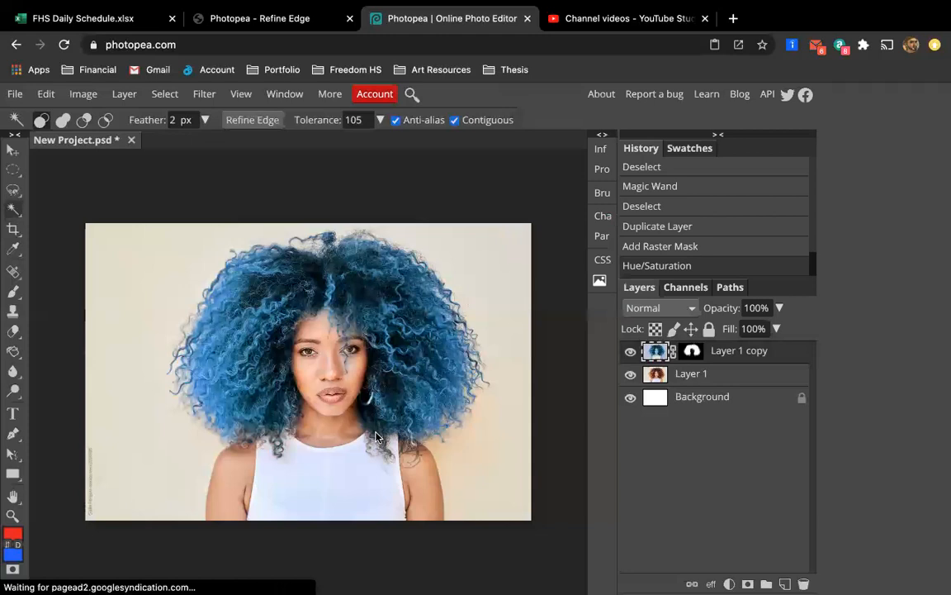
Hide Layer 1 to examine the blue hair mask around the forehead and eye up close, and show the layer again
left_click(630, 376)
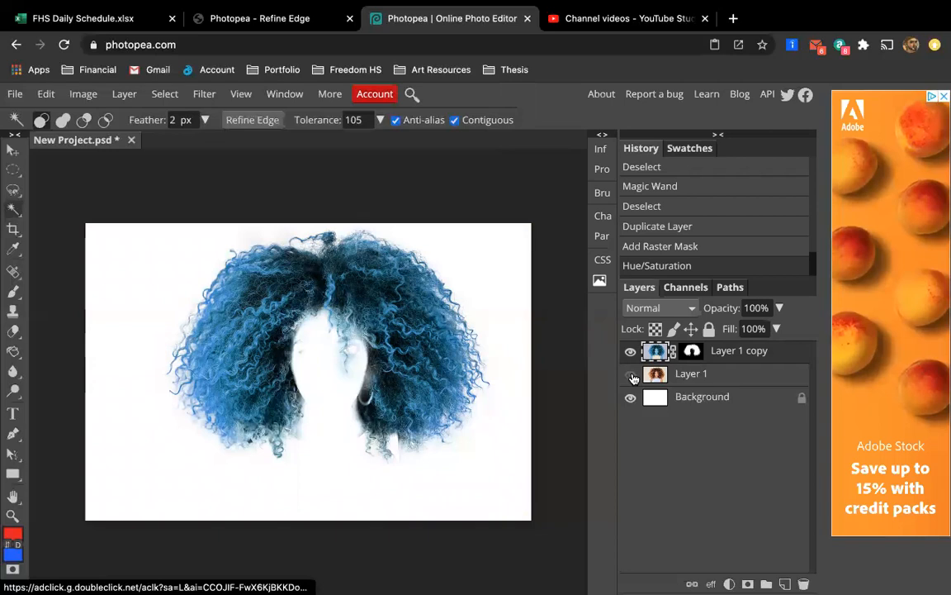
scroll(351, 331, "up", 5)
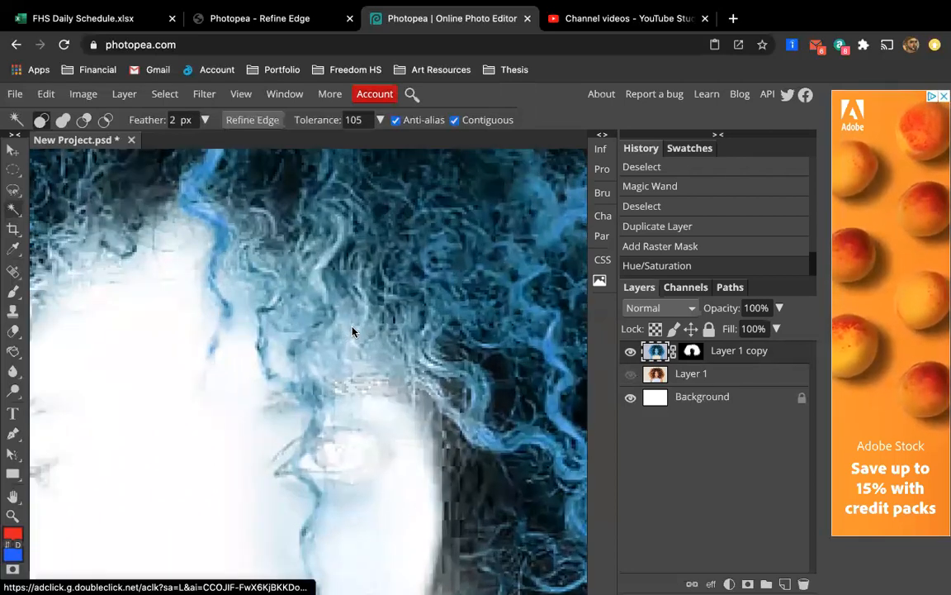
scroll(351, 504, "up", 2)
scroll(351, 505, "down", 1)
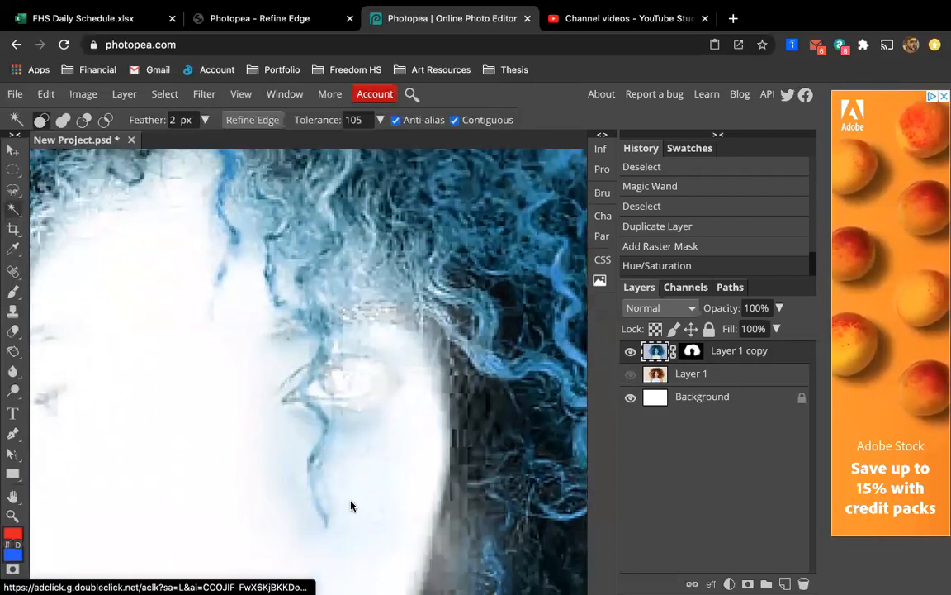
scroll(351, 505, "down", 1)
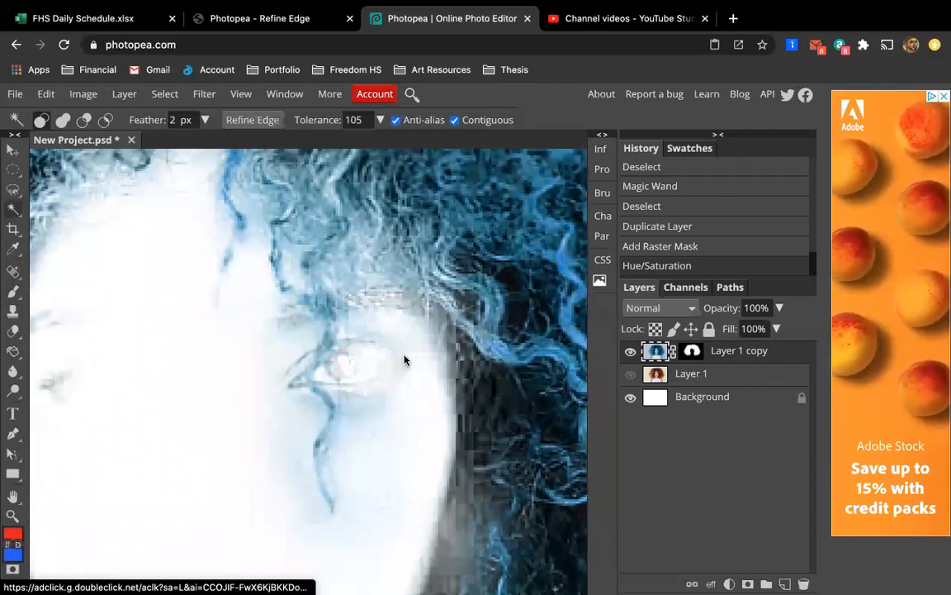
left_click(630, 373)
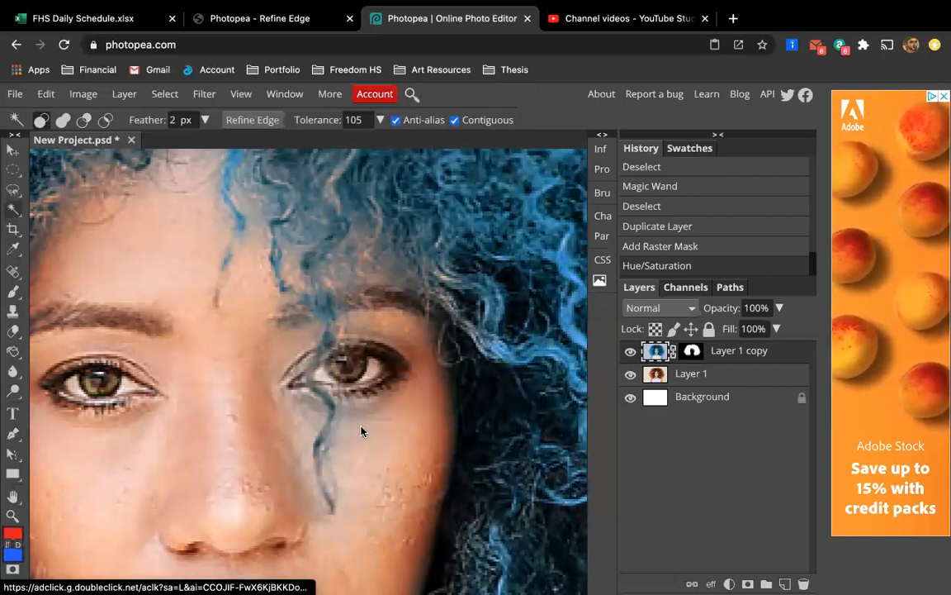
Try deleting Layer 1 copy while its raster mask is selected, and undo the deletion
left_click(692, 352)
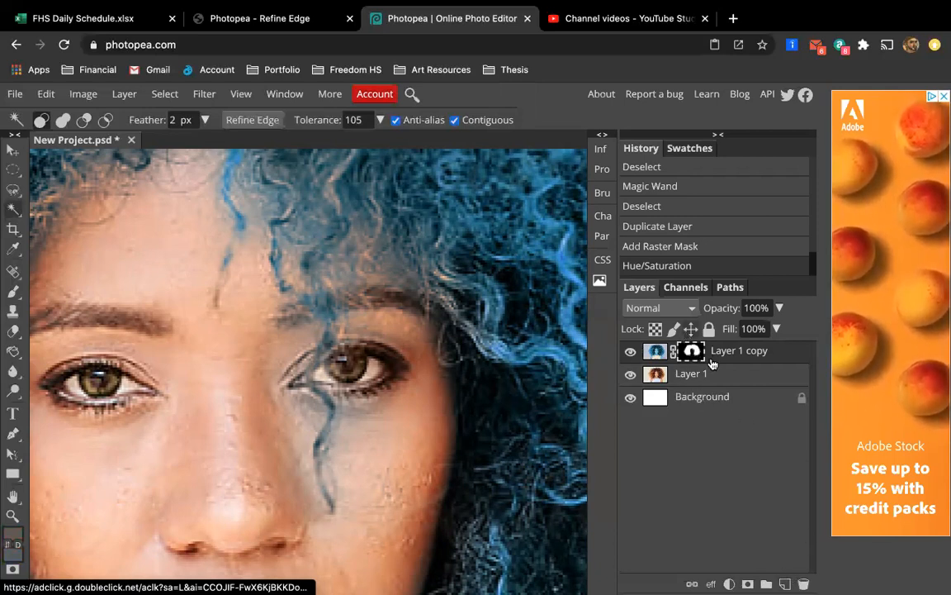
left_click(804, 584)
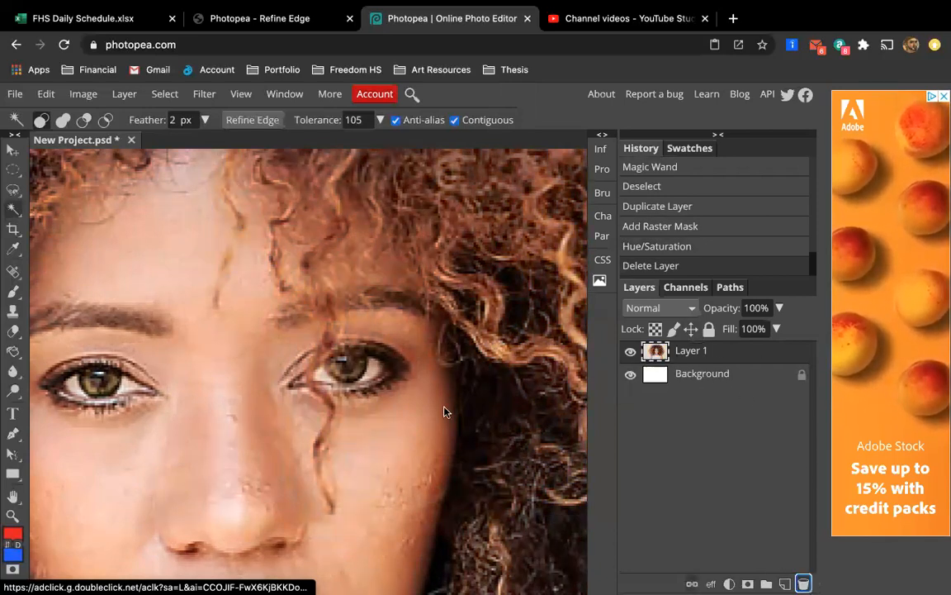
key("ctrl+z")
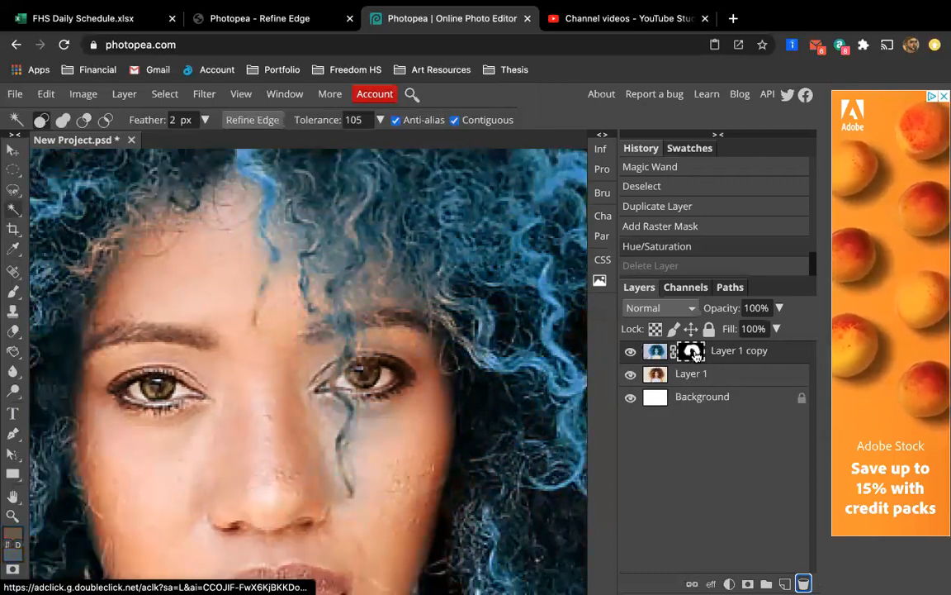
Delete the raster mask of Layer 1 copy to view the recolored layer unmasked, and undo the mask deletion
left_click(803, 584)
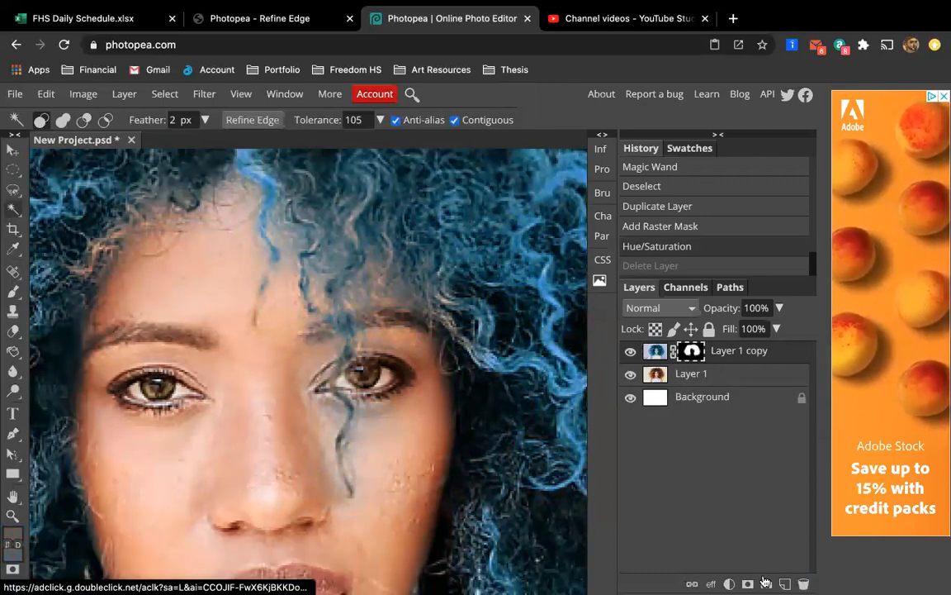
scroll(460, 445, "down", 5)
scroll(460, 445, "down", 3)
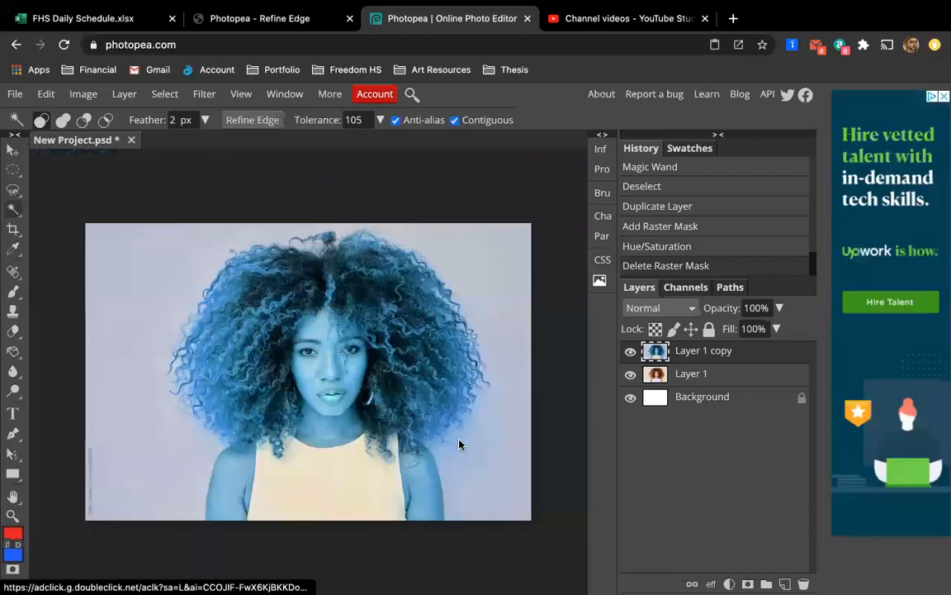
key("ctrl+z")
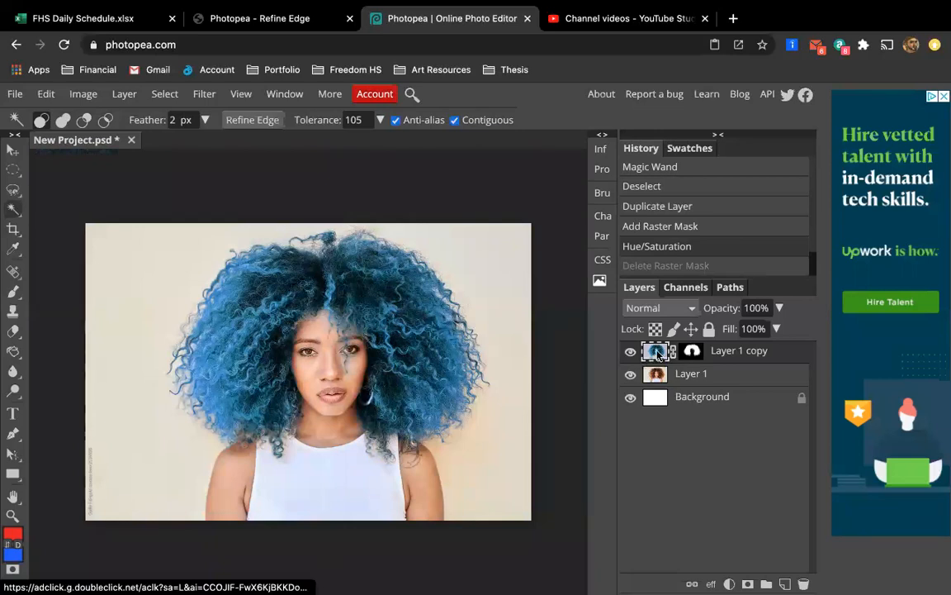
Select the raster mask of Layer 1 copy and set up the Brush tool with black (000000) as the foreground color
scroll(382, 402, "up", 4)
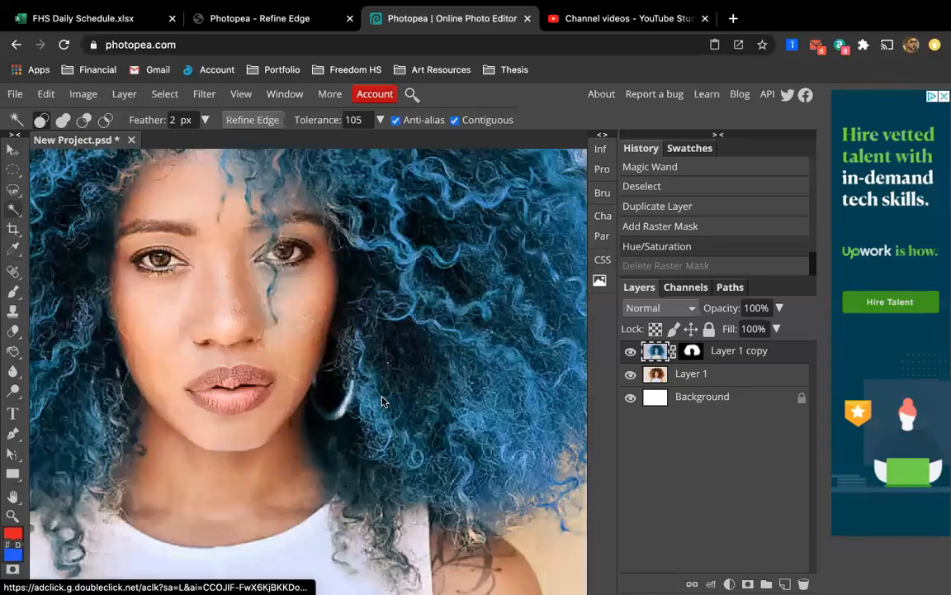
left_click(692, 351)
scroll(292, 411, "up", 2)
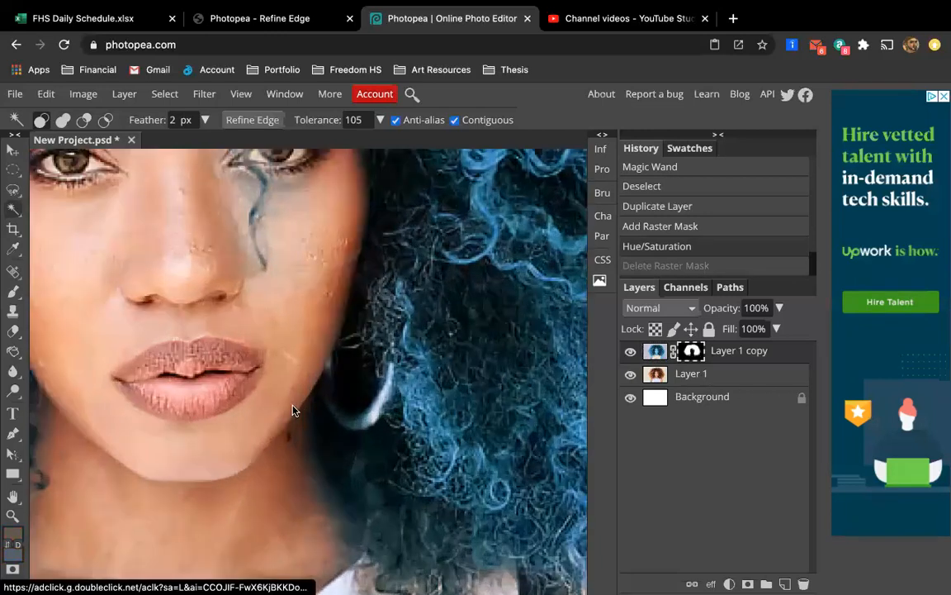
scroll(101, 270, "up", 1)
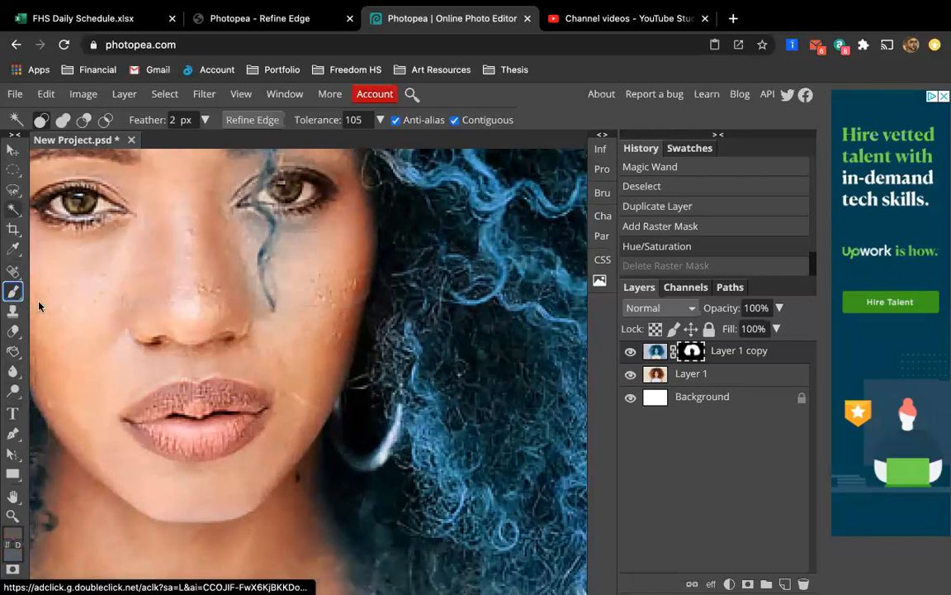
left_click(12, 291)
scroll(284, 339, "up", 2)
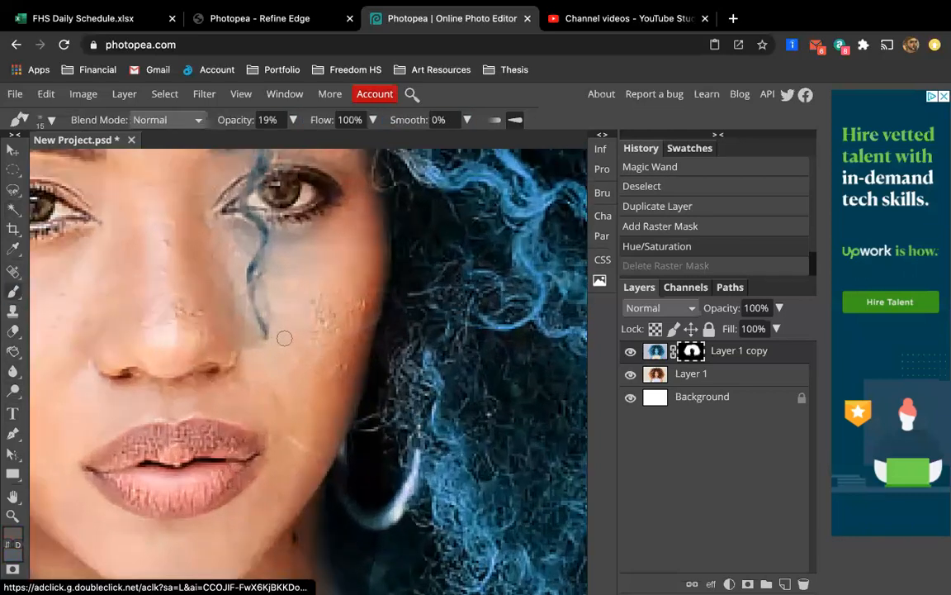
scroll(284, 338, "up", 2)
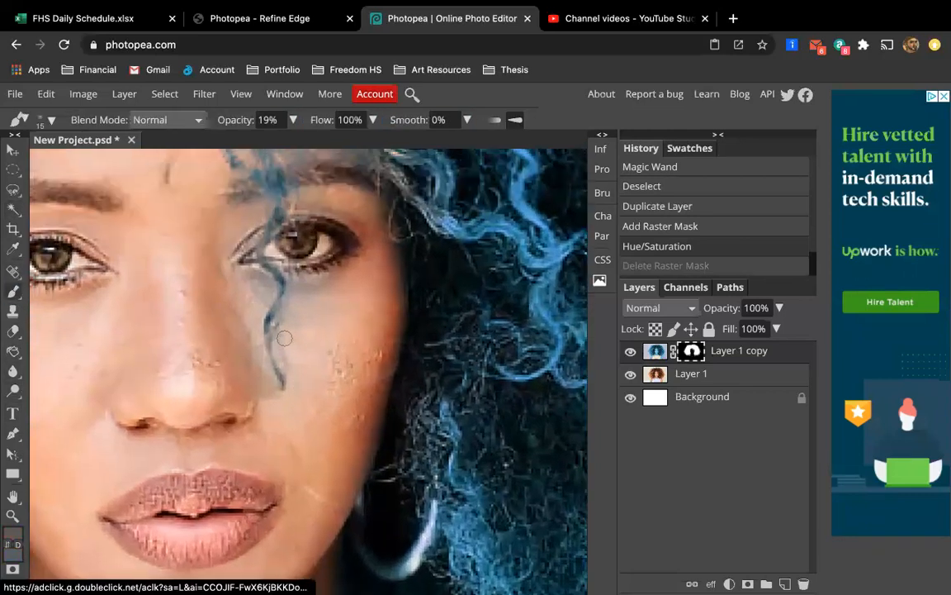
left_click(12, 538)
left_click_drag(153, 404, 105, 428)
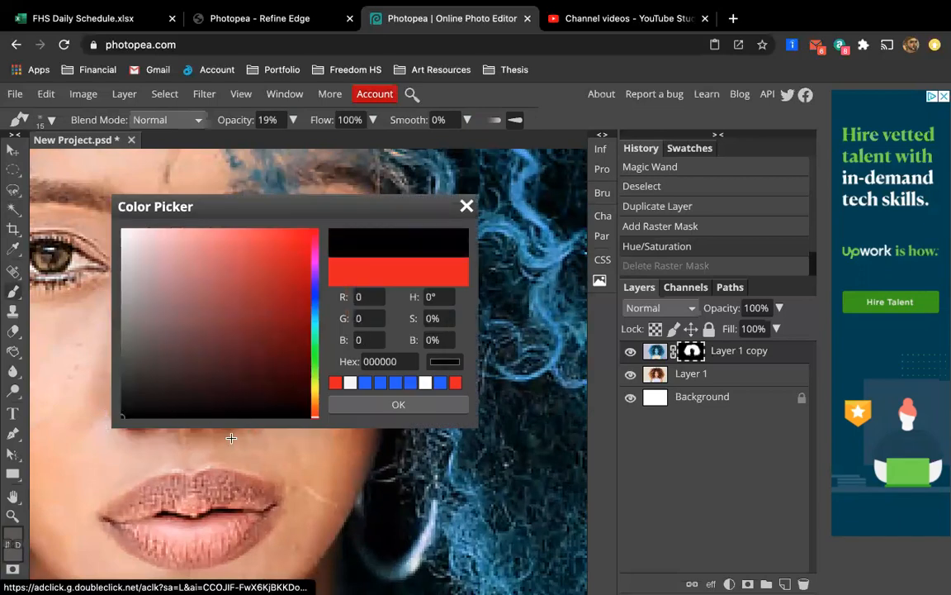
left_click(398, 404)
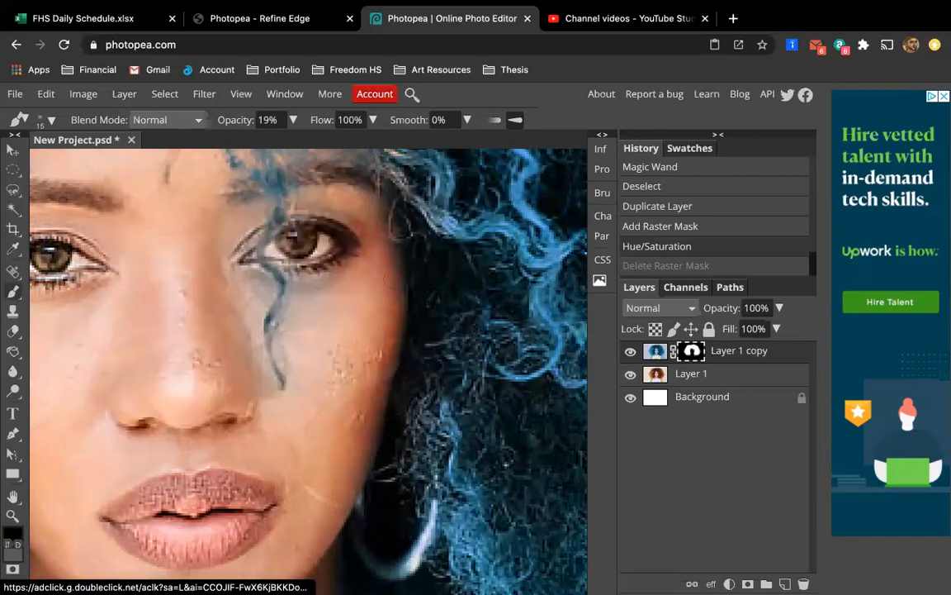
Set the brush opacity to 44% and paint black on the mask around the strand over the eye and cheek to remove the blue tint
key("bracketright")
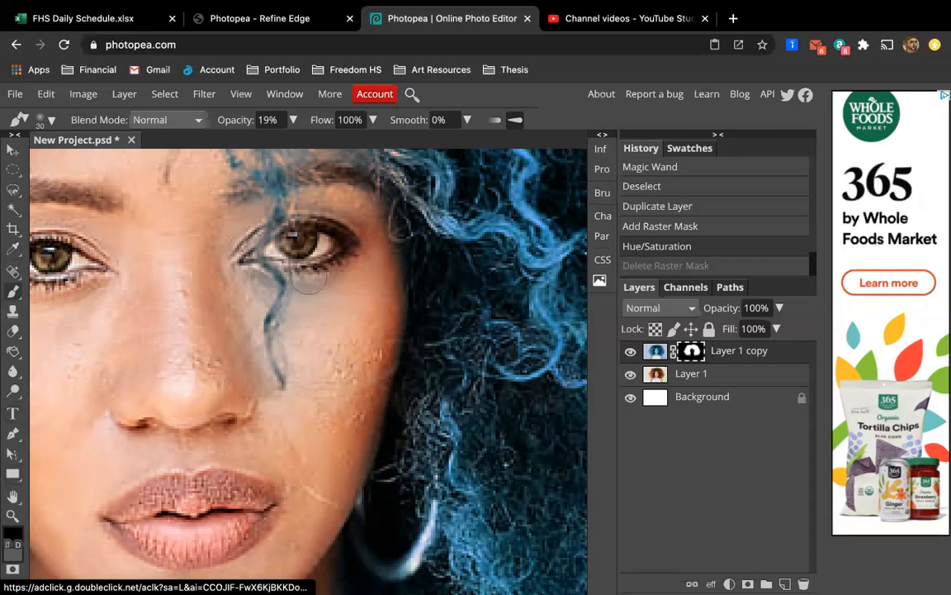
left_click(293, 121)
left_click(255, 143)
left_click(306, 366)
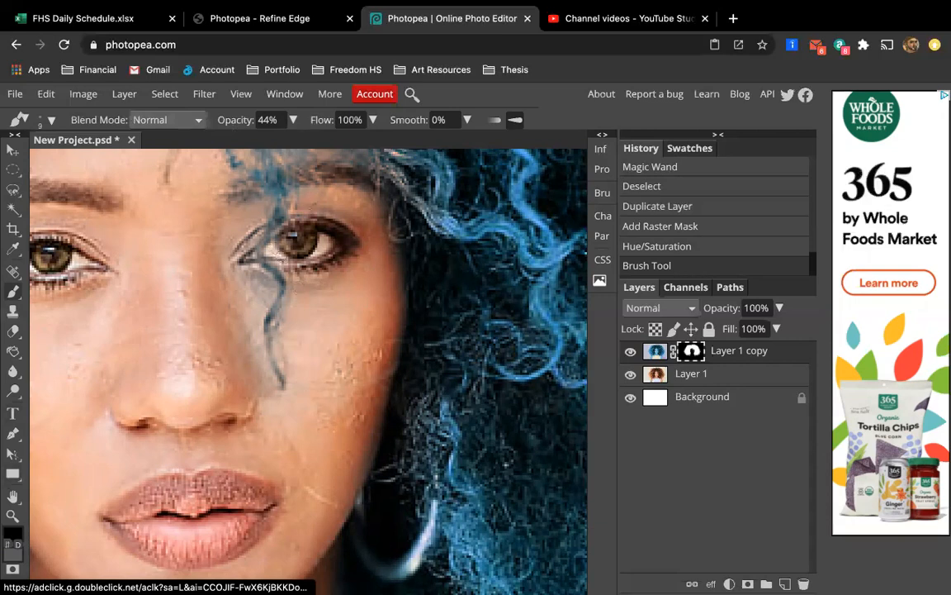
left_click_drag(295, 189, 299, 201)
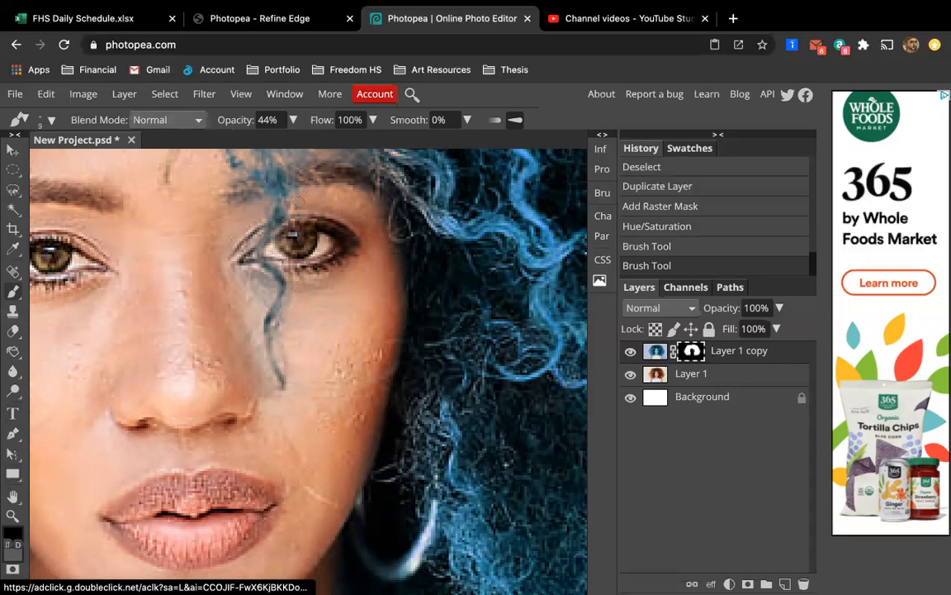
key("bracketright")
left_click_drag(227, 262, 250, 288)
left_click(251, 289)
left_click(250, 289)
left_click(251, 292)
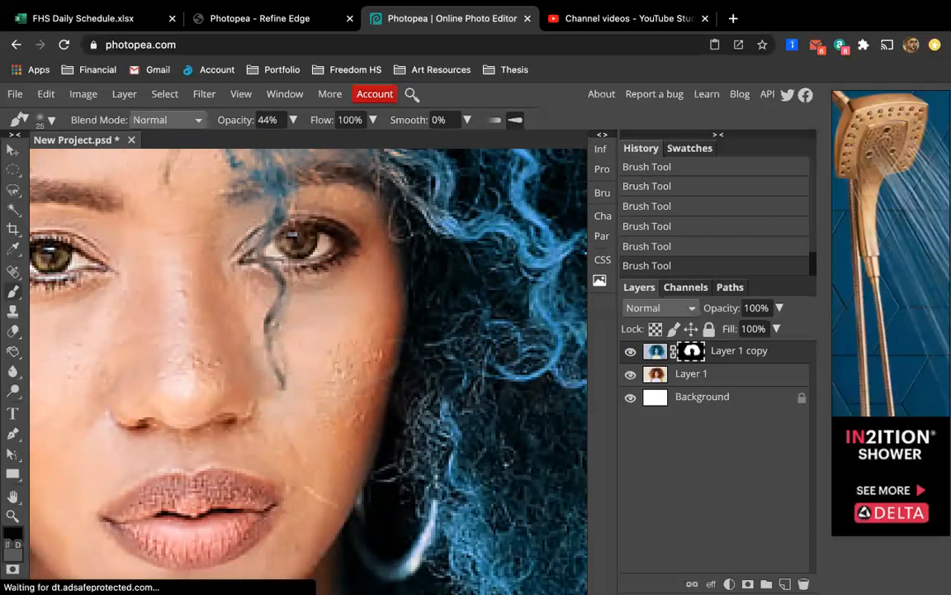
Set the background color to white for restoring areas of the hair mask
scroll(286, 268, "up", 5)
scroll(285, 270, "down", 4)
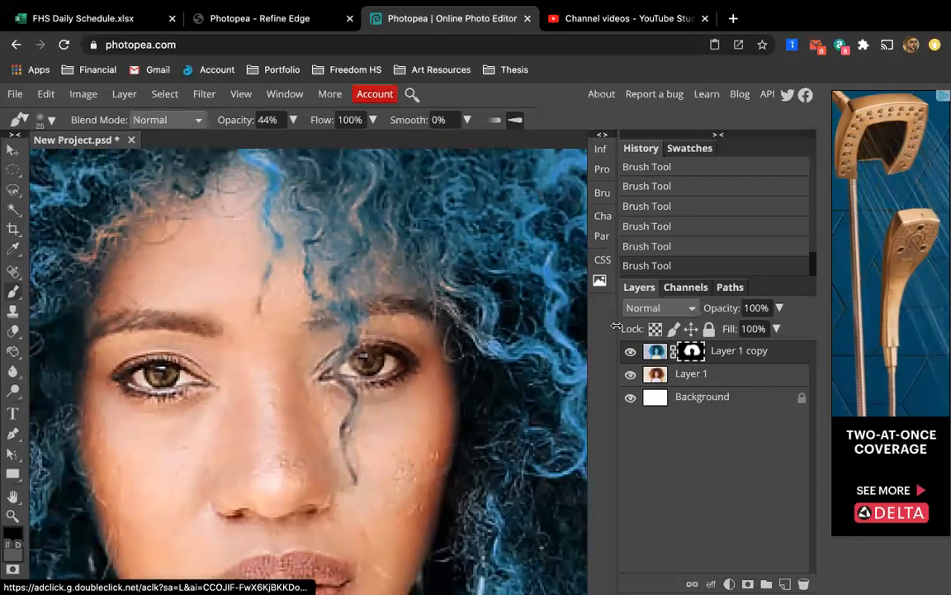
left_click(11, 552)
left_click_drag(130, 235, 108, 216)
key("Return")
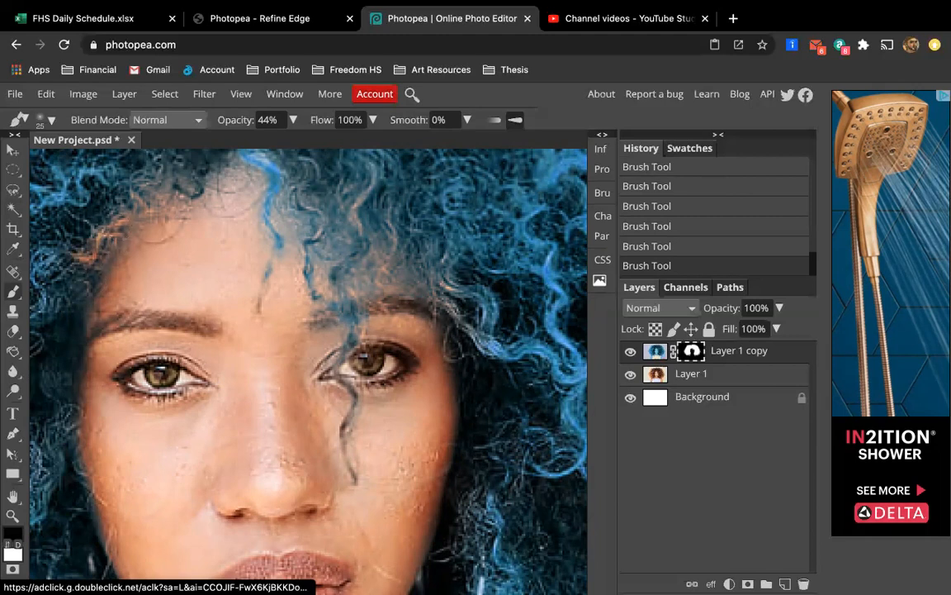
Undo the last brush stroke and paint black on the mask along the edge of the cheek and jaw
key("ctrl+z")
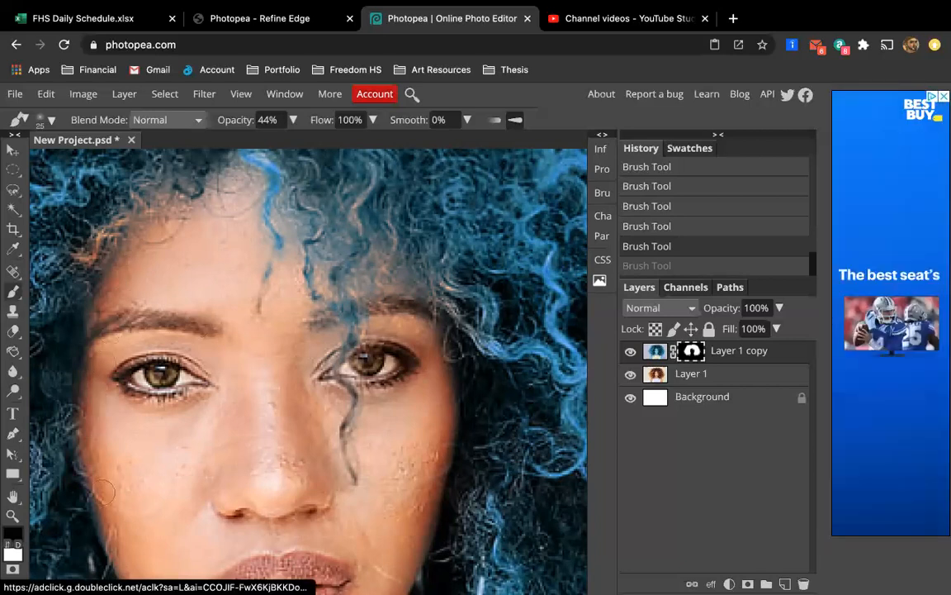
left_click(125, 564)
scroll(104, 354, "down", 2)
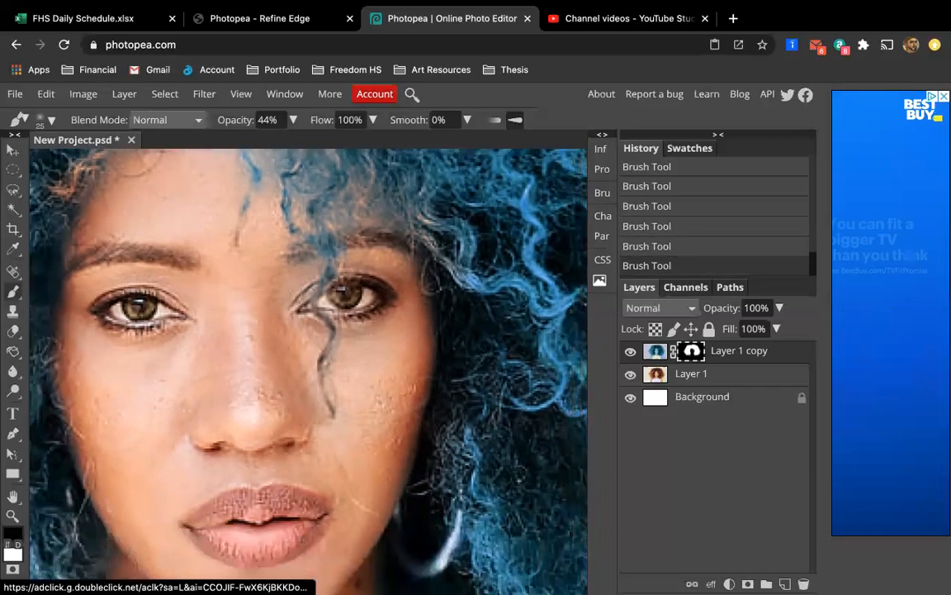
scroll(103, 353, "up", 3)
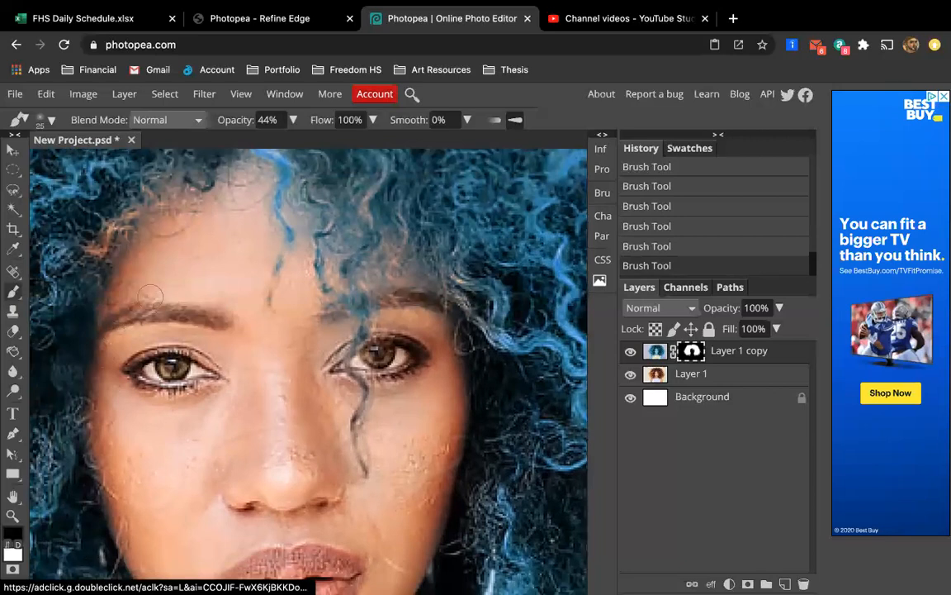
Switch the foreground color to white and paint the mask over the orange temple hair and the uncovered eyebrow, using a 20 px brush for the eyebrow
left_click(8, 543)
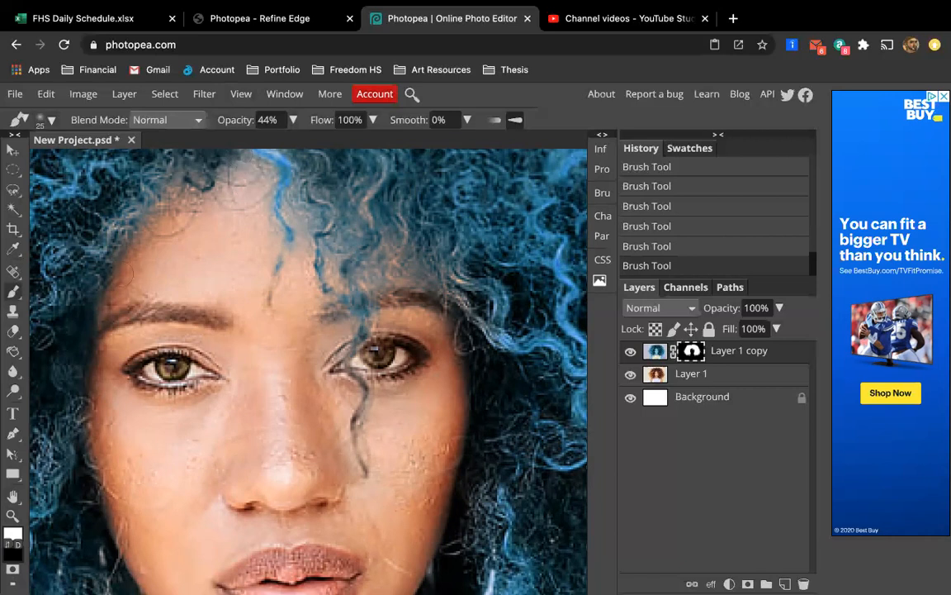
key("bracketleft")
key("bracketleft")
key("bracketleft")
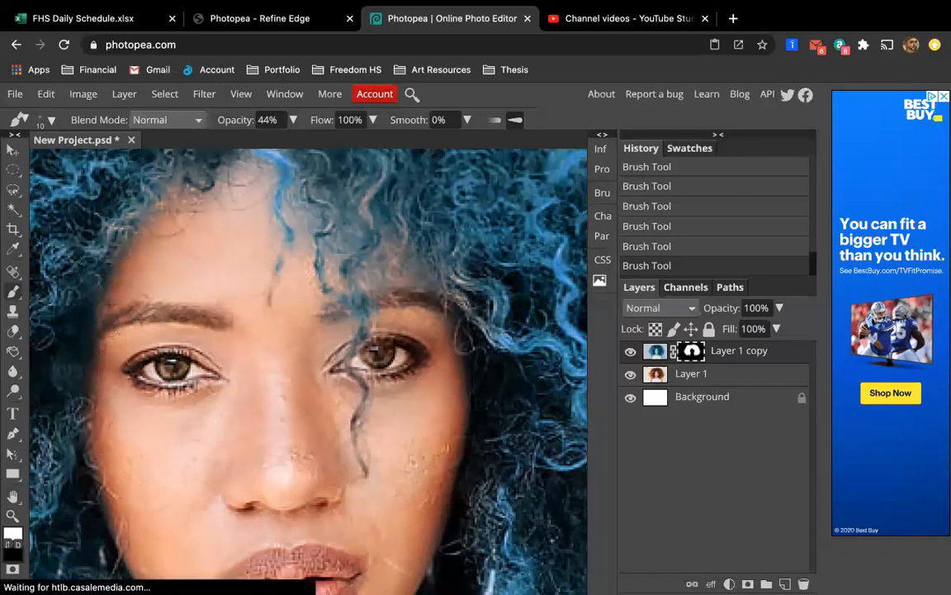
key("bracketright")
key("bracketright")
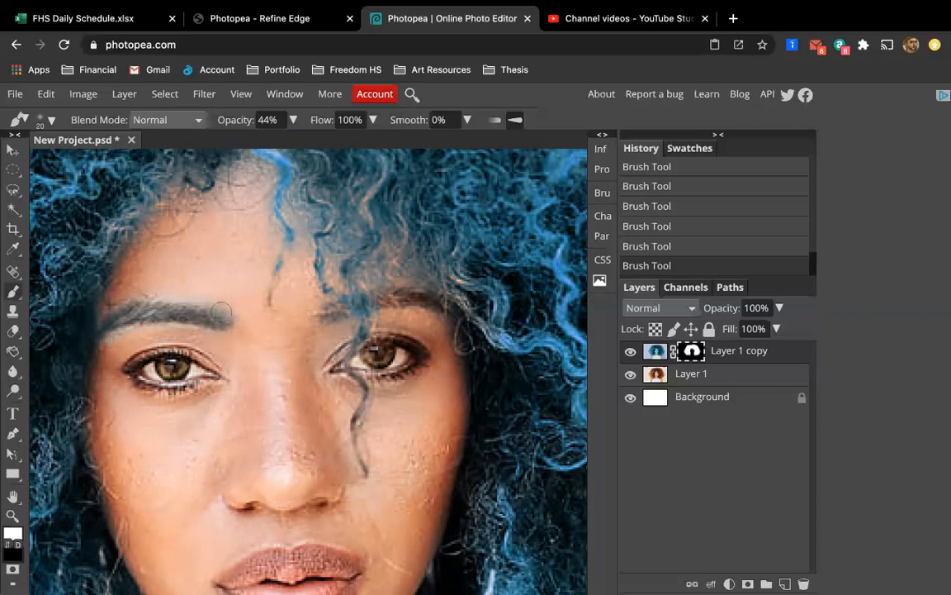
mouse_move(223, 316)
left_mouse_down()
mouse_move(199, 300)
mouse_move(137, 301)
left_mouse_up()
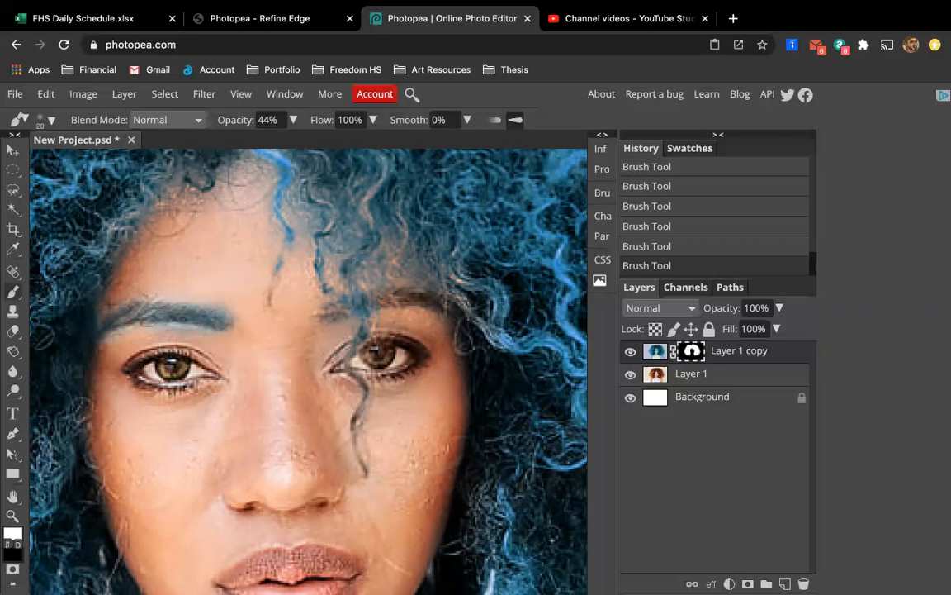
Undo the last two eyebrow strokes and restore the blue color on the eyebrow with a 9 px brush
key("ctrl+z")
key("ctrl+z")
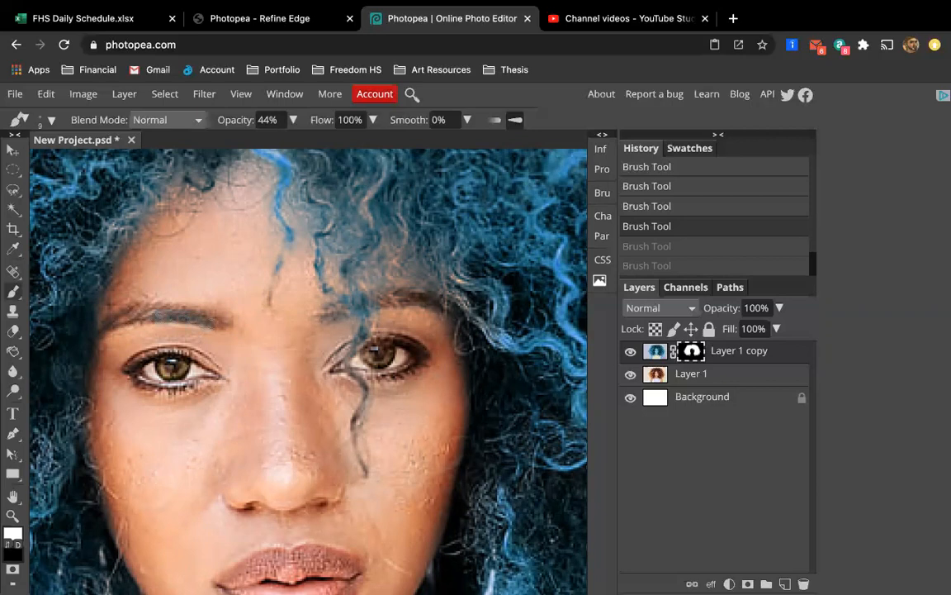
key("ctrl+shift+z")
key("ctrl+shift+z")
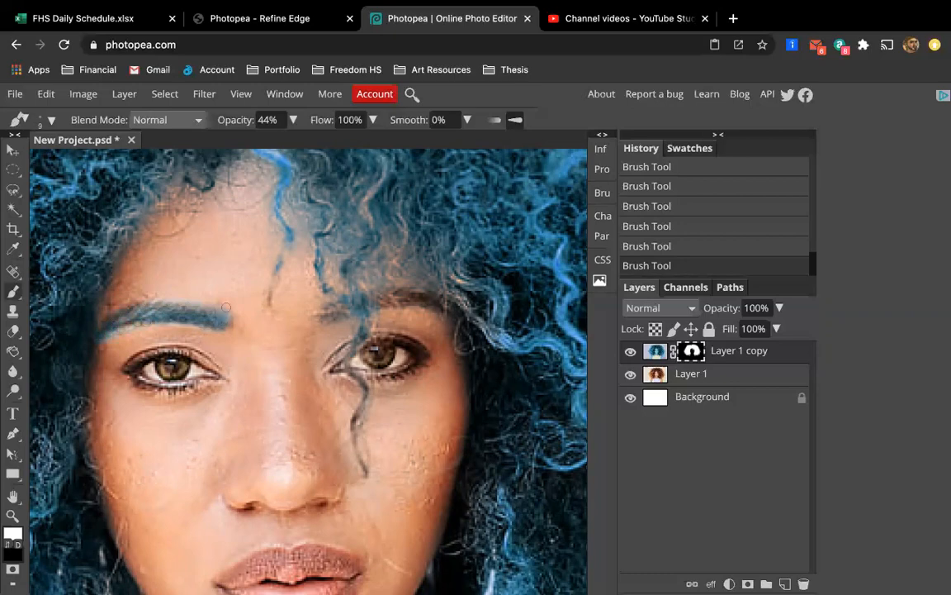
Examine the blue eyebrow against the recolored hair, both close up and in the whole portrait
key("ctrl+0")
scroll(226, 307, "up", 5)
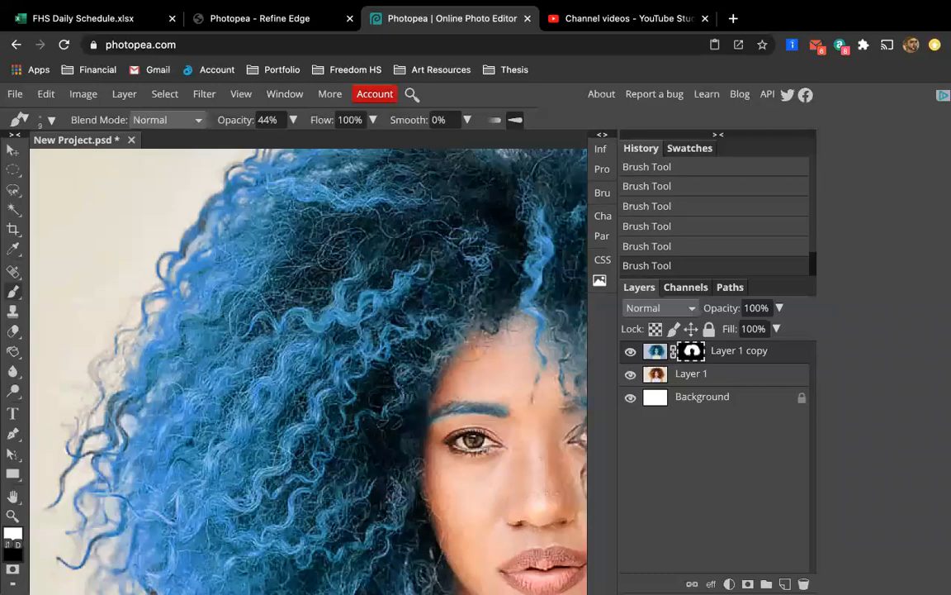
scroll(329, 396, "down", 2)
scroll(329, 396, "right", 3)
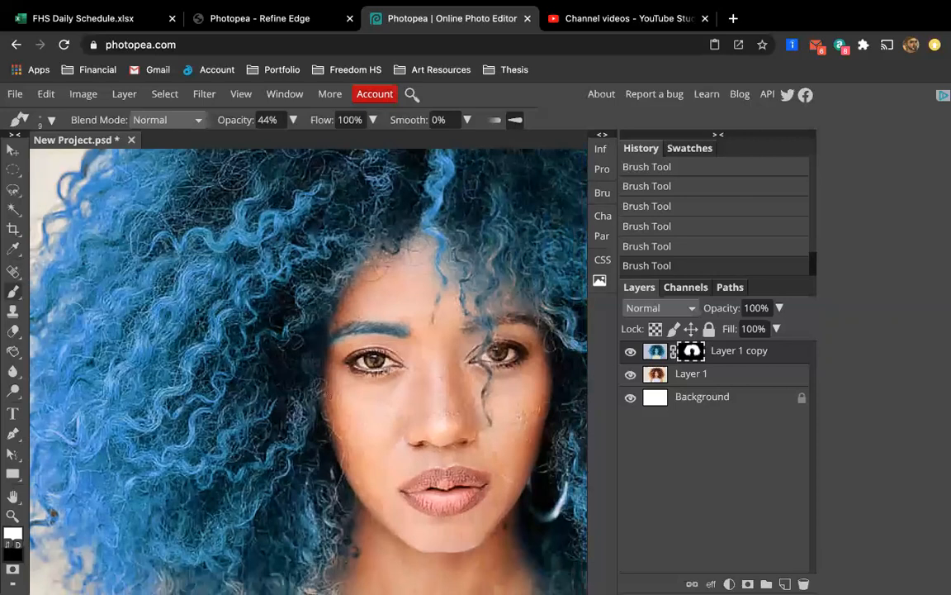
scroll(329, 396, "down", 1)
scroll(329, 397, "right", 2)
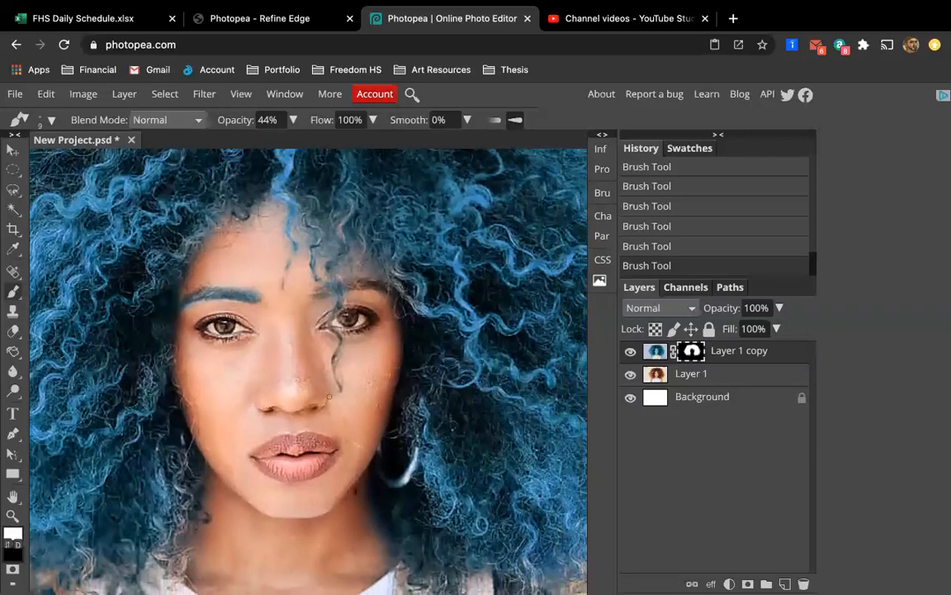
scroll(328, 397, "down", 3)
scroll(328, 400, "down", 3)
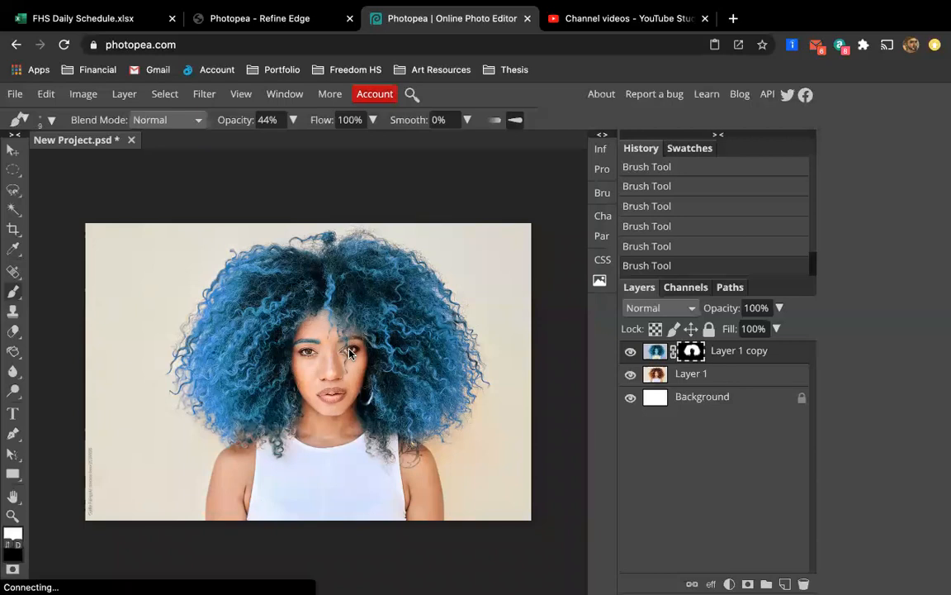
Switch the foreground color to black to clean up the mask around the blue eyebrow, and check the face
scroll(349, 354, "up", 4)
scroll(349, 353, "up", 2)
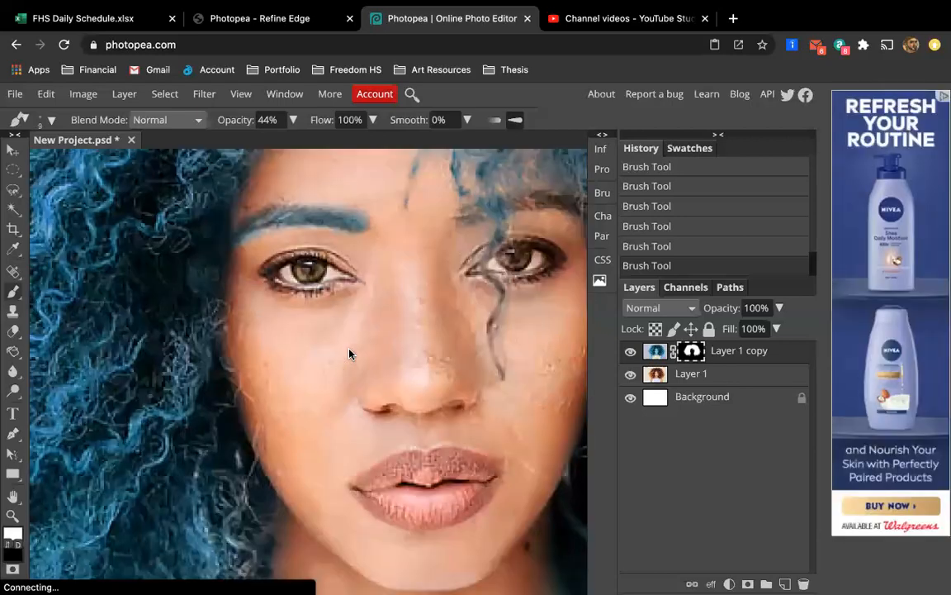
left_click(7, 543)
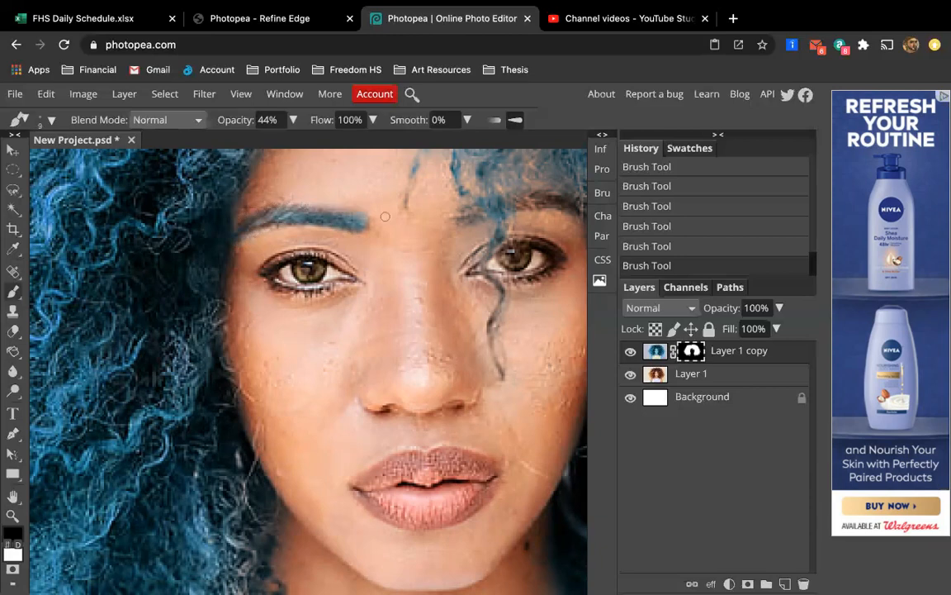
scroll(341, 315, "up", 1)
scroll(341, 315, "right", 1)
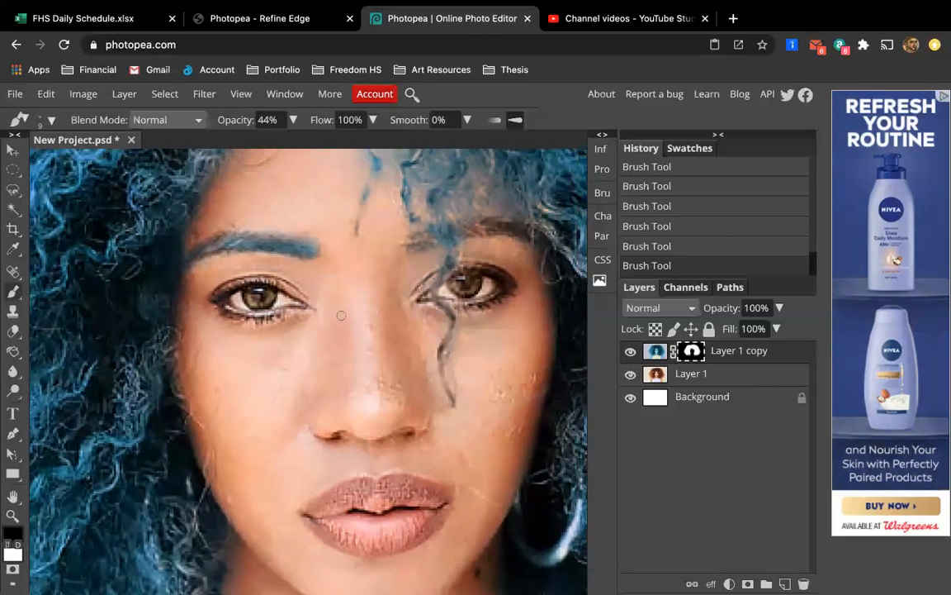
scroll(340, 320, "down", 2)
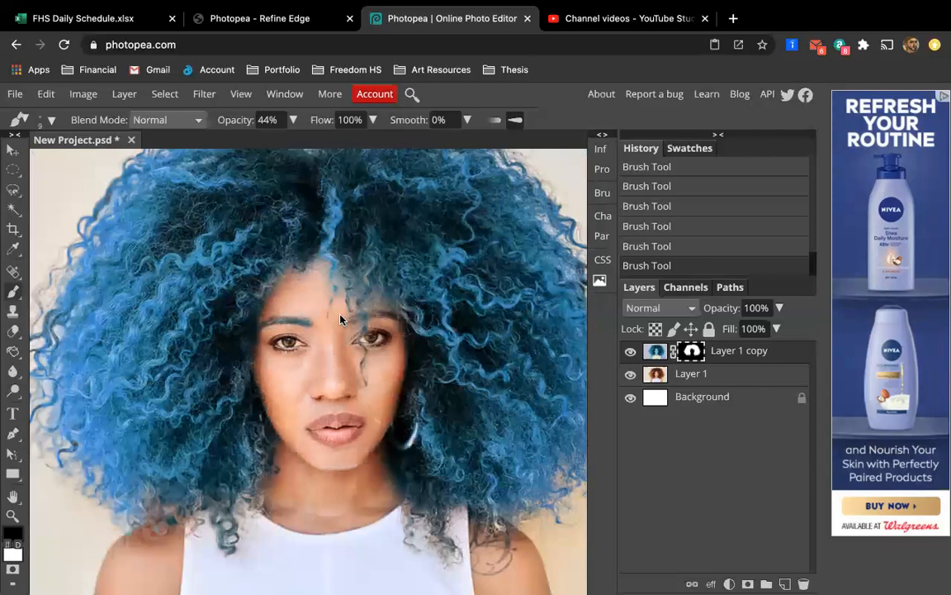
scroll(306, 282, "up", 4)
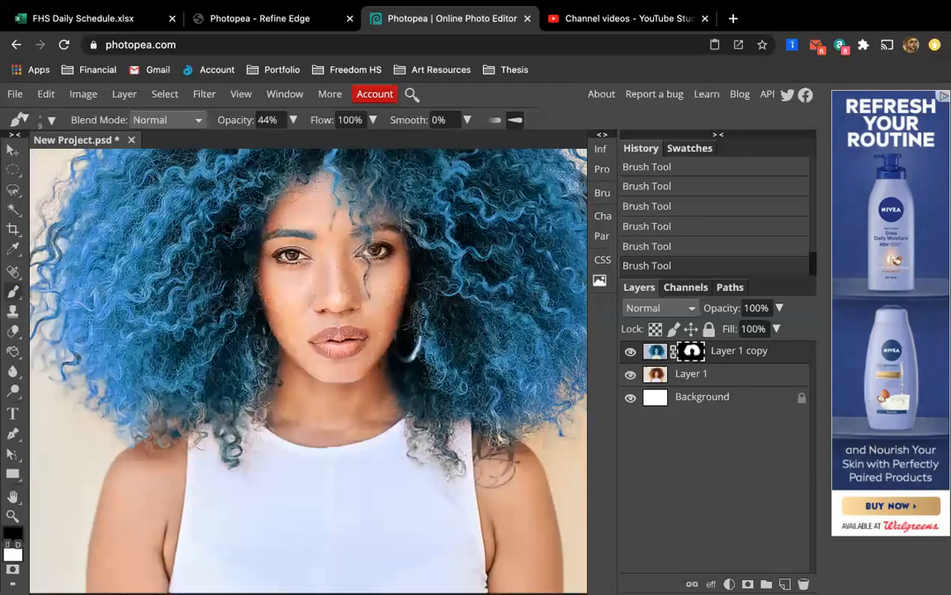
Switch the foreground color to white and paint the mask over the orange curls above the shoulder with a 60 px brush
scroll(306, 281, "down", 5)
scroll(306, 281, "left", 3)
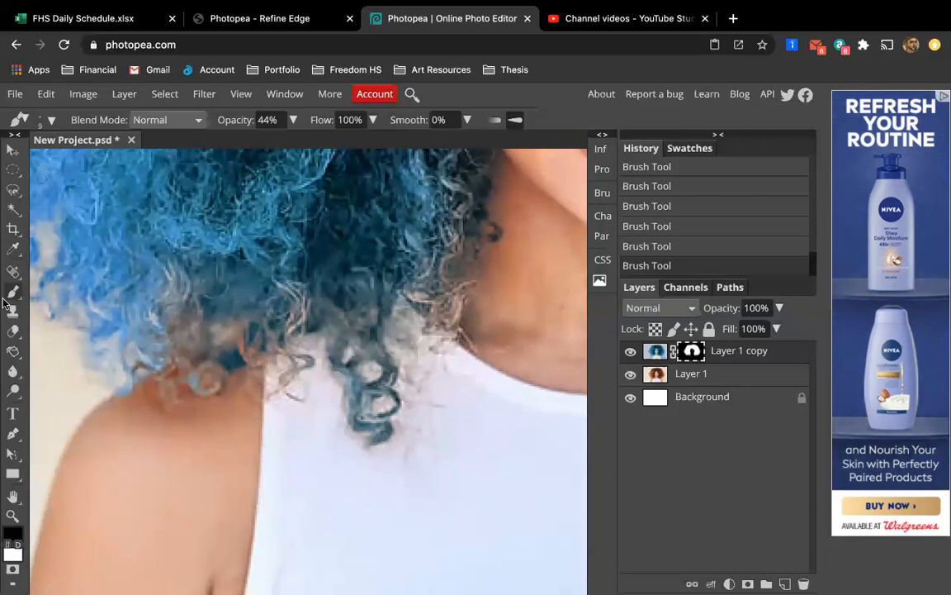
left_click(10, 543)
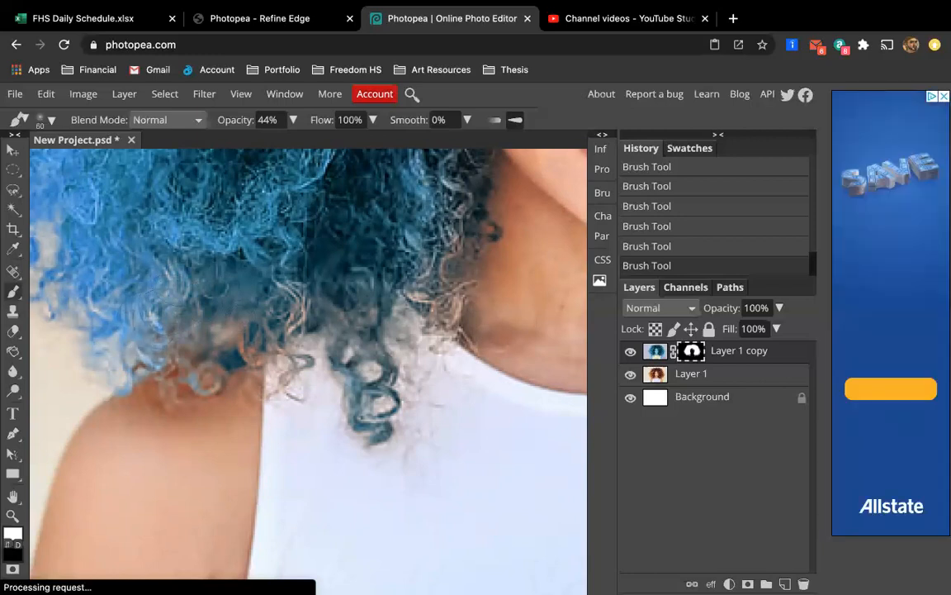
mouse_move(288, 344)
left_mouse_down()
mouse_move(254, 314)
mouse_move(282, 330)
mouse_move(300, 362)
mouse_move(347, 324)
mouse_move(334, 357)
mouse_move(365, 335)
left_mouse_up()
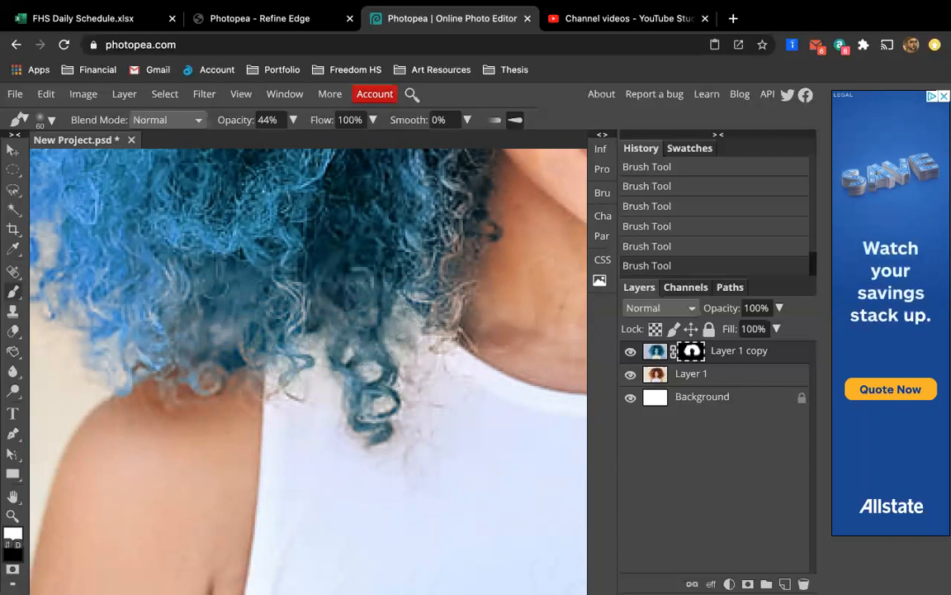
scroll(307, 339, "down", 10)
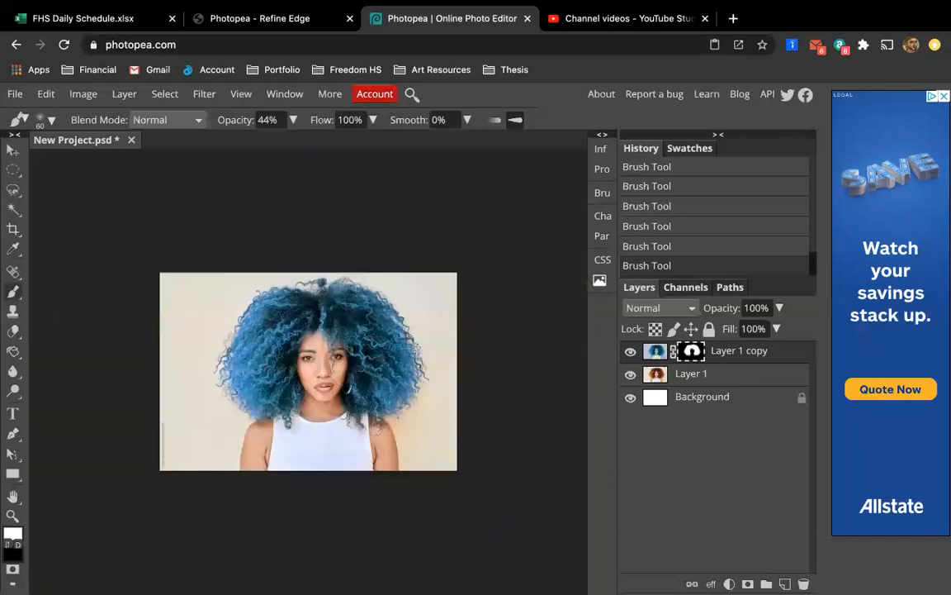
Switch the foreground color to black and check the hair mask around the neck and face and in the whole portrait
scroll(353, 392, "up", 12)
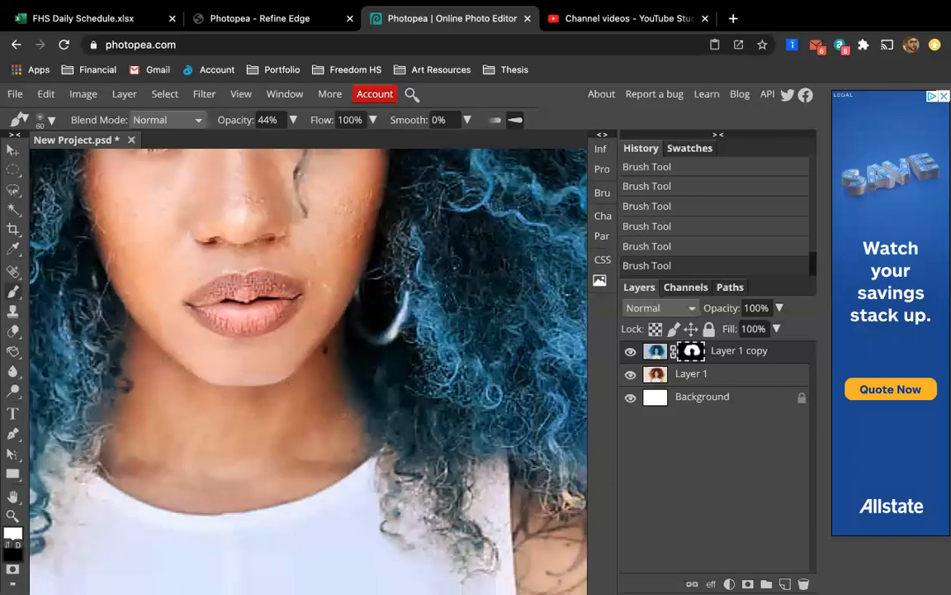
scroll(403, 471, "up", 3)
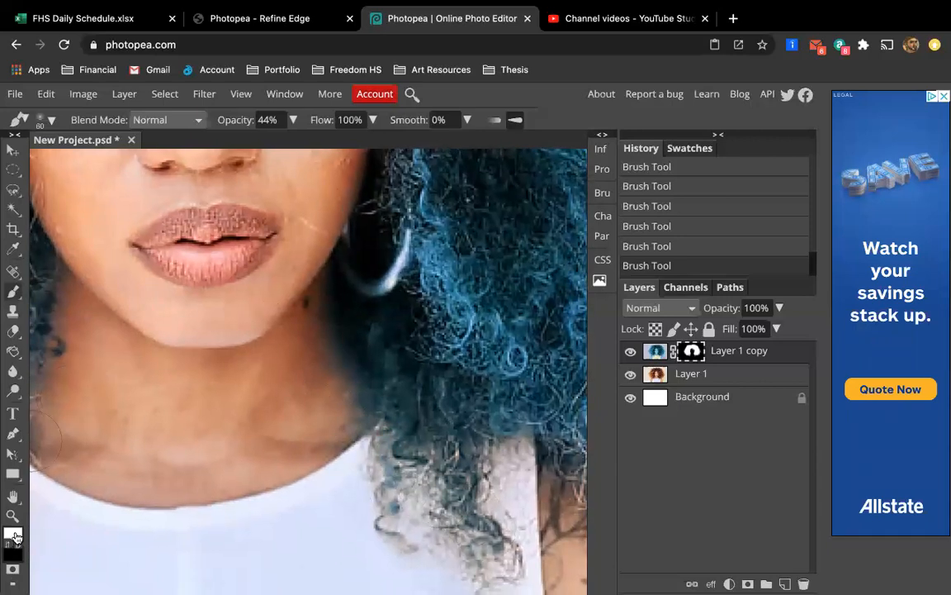
left_click(7, 542)
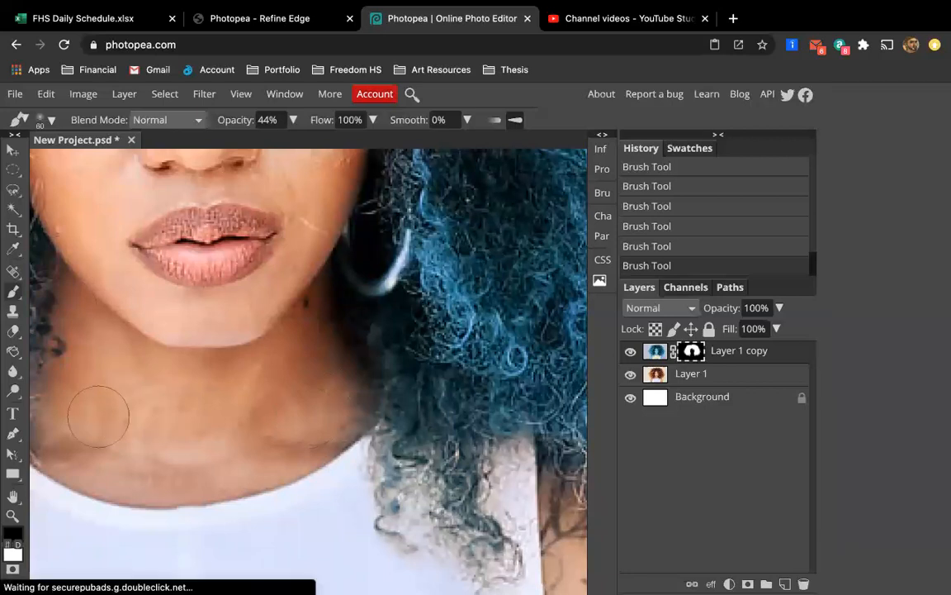
key("ctrl+0")
key("ctrl+minus")
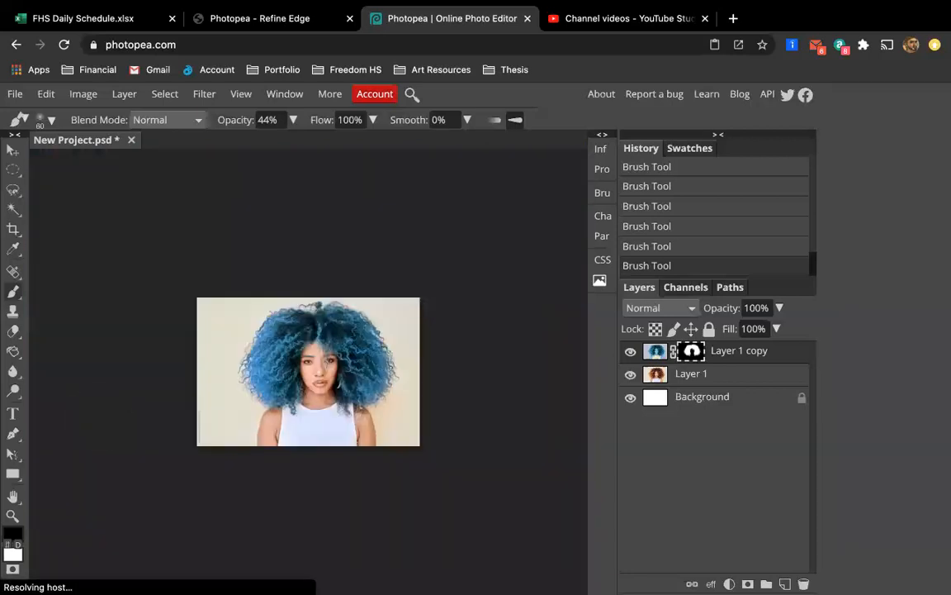
key("ctrl+plus")
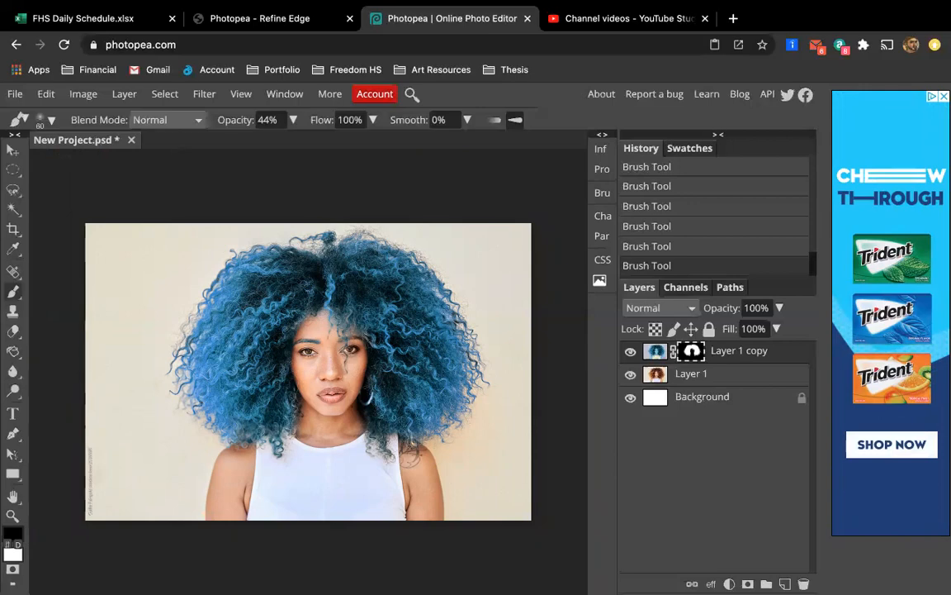
scroll(313, 347, "up", 5)
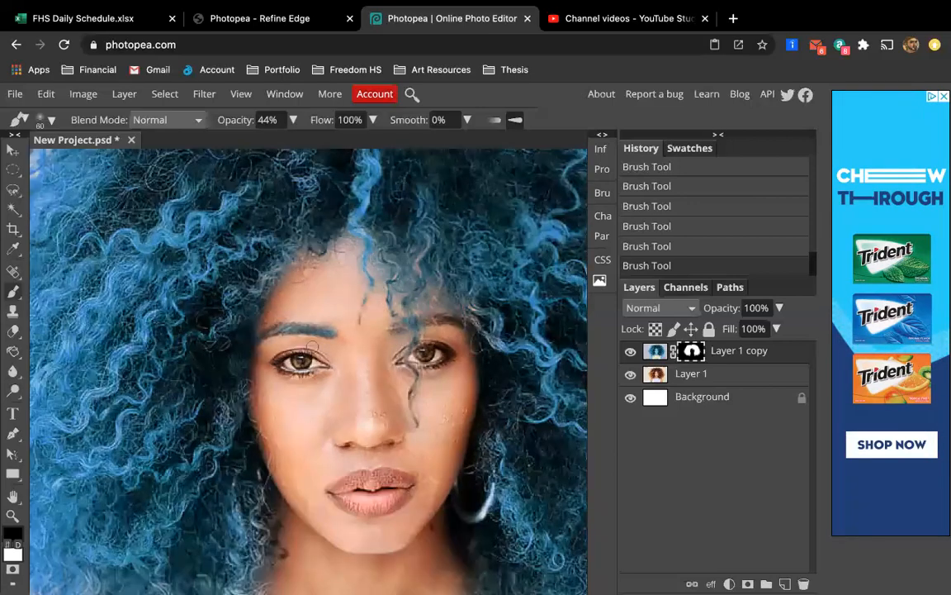
key("ctrl+0")
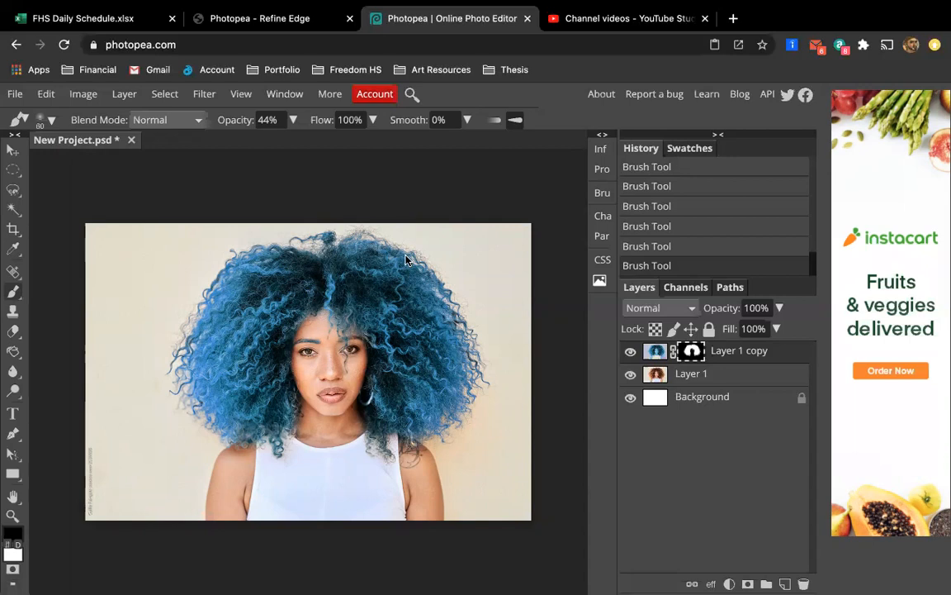
Open the Google Images search page in a new browser tab
key("super+t")
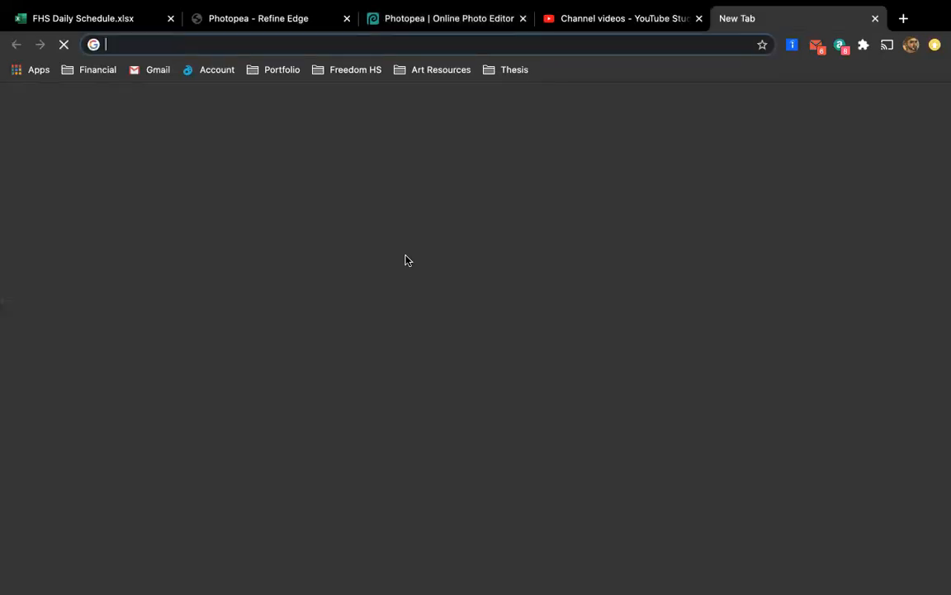
type("google images")
key("Return")
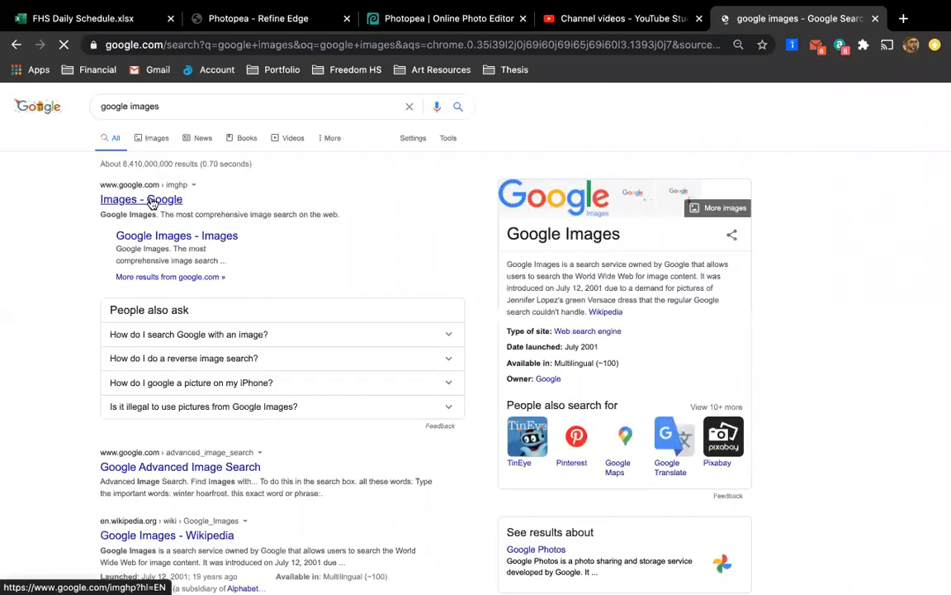
left_click(153, 202)
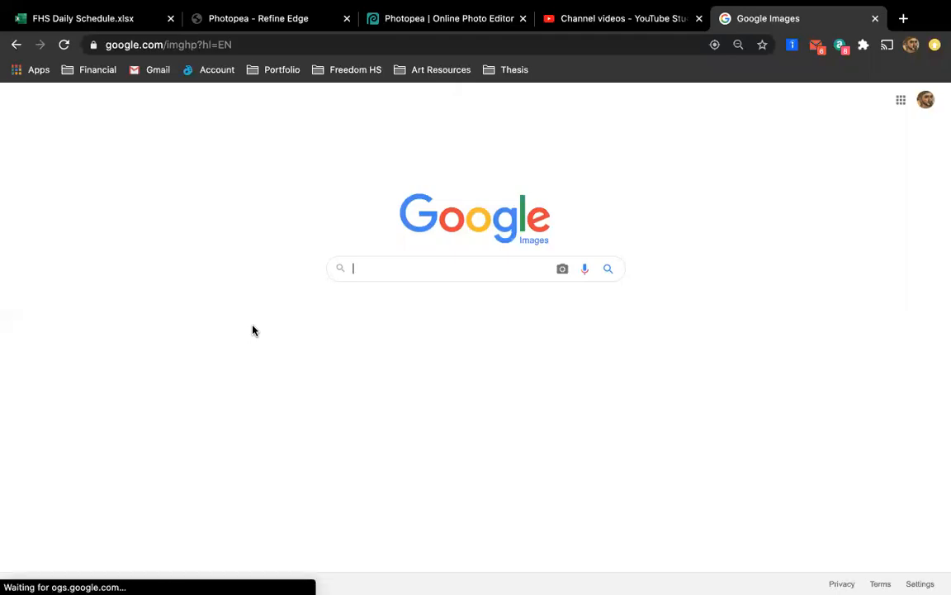
Search for golden retriever images and filter the results to large size
type("golden retriever")
key("Return")
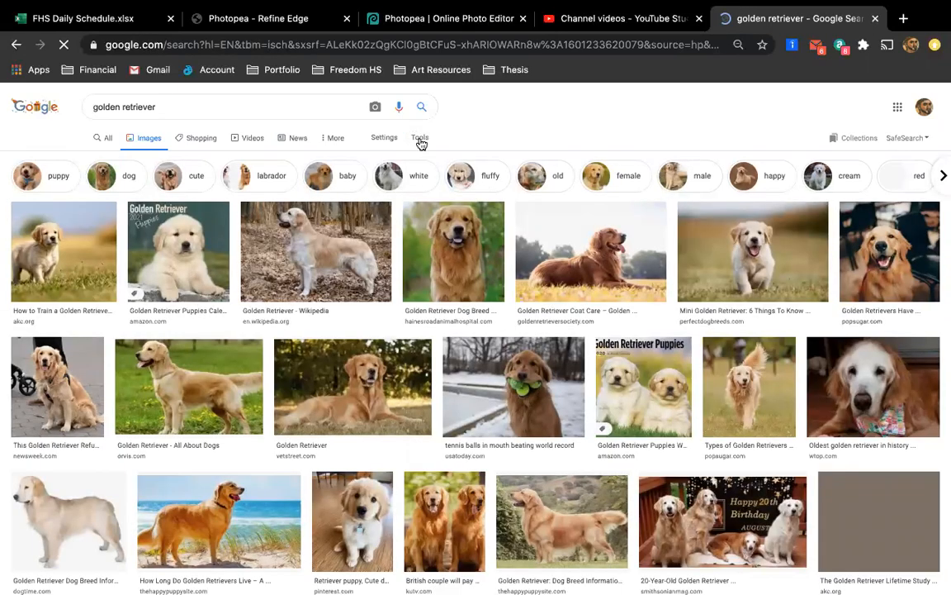
left_click(419, 138)
left_click(102, 159)
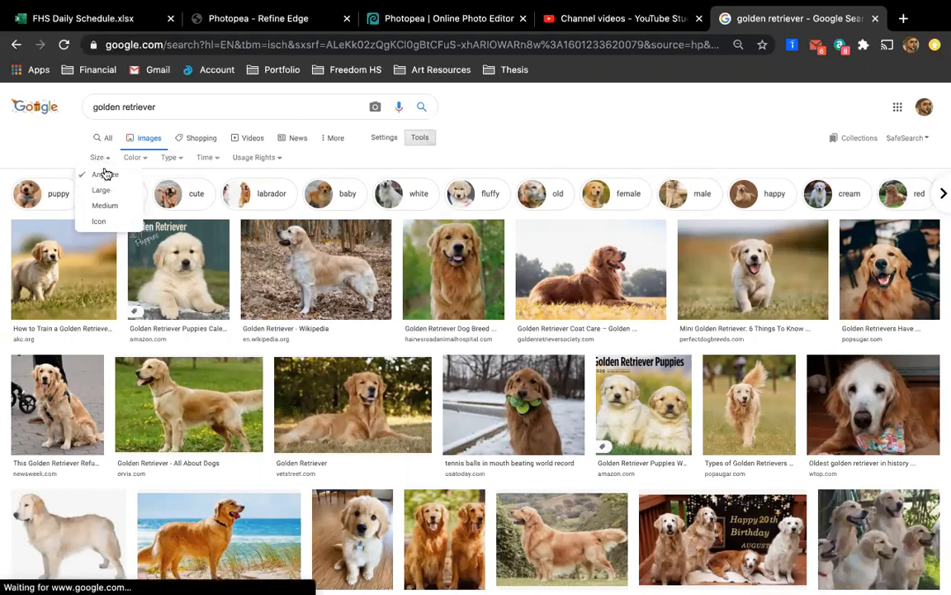
left_click(104, 190)
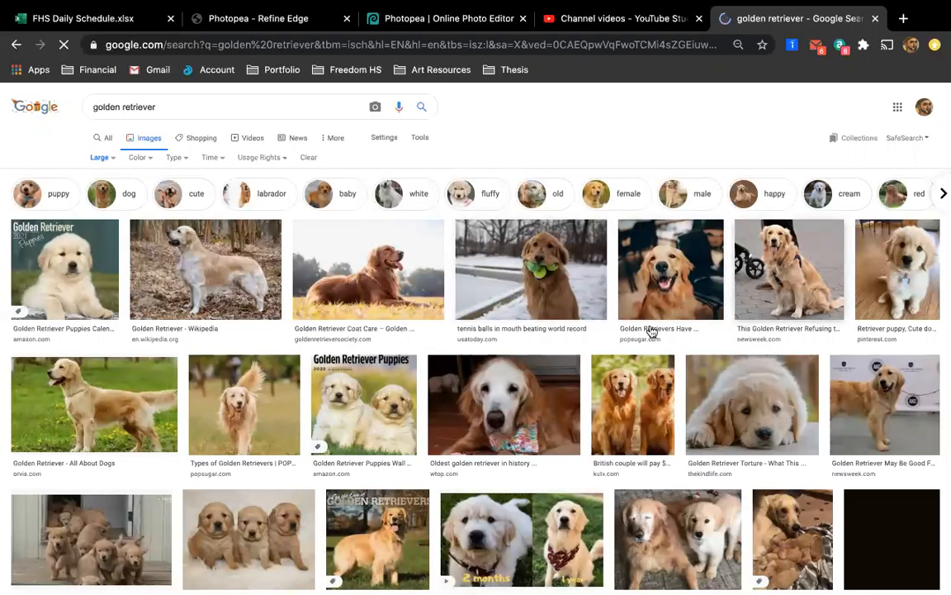
Preview the Popsugar photo of the walking golden retriever and examine its fur up close
left_click(230, 404)
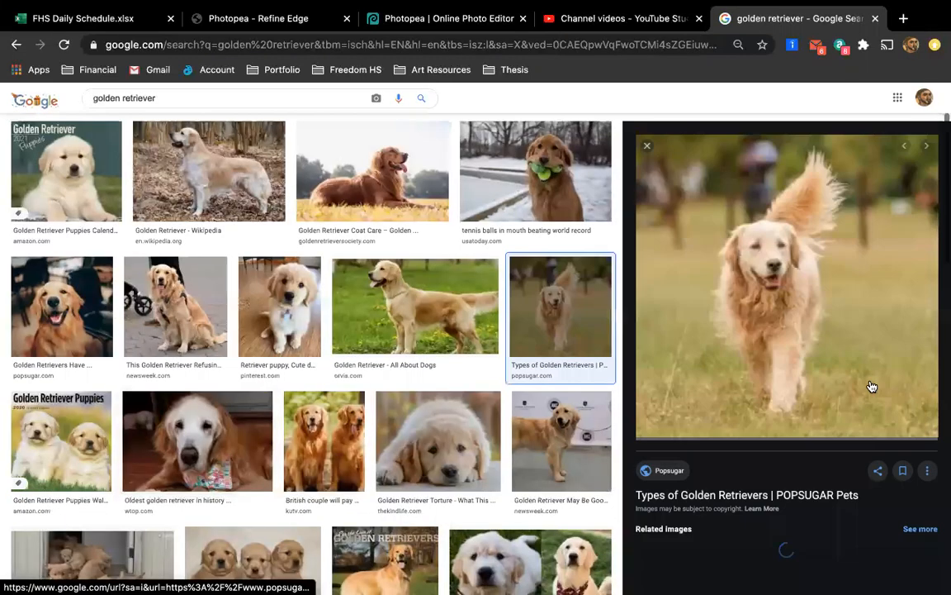
scroll(810, 266, "up", 3)
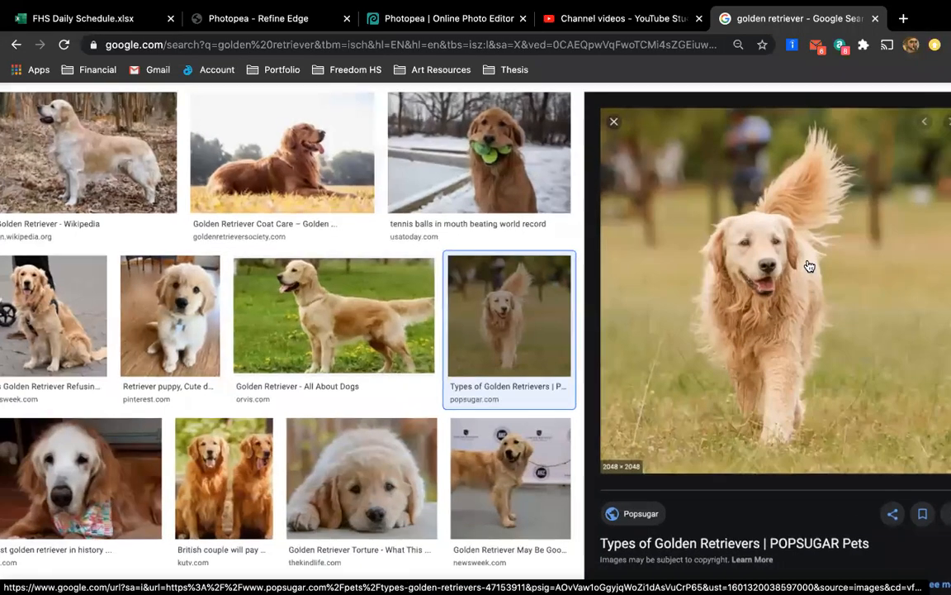
scroll(809, 266, "down", 3)
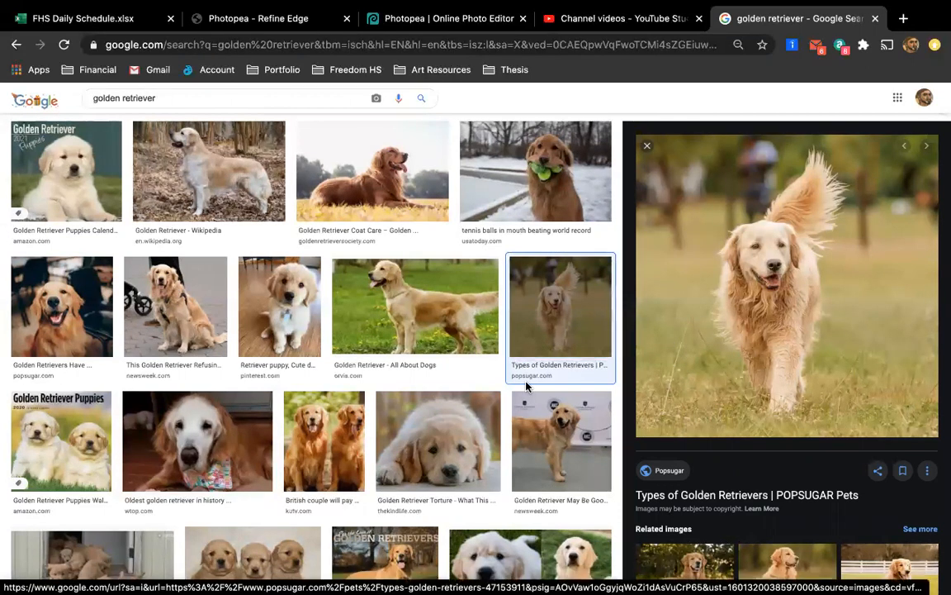
Browse further image results and examine the preview of the puppy sitting on grass up close
scroll(526, 386, "down", 1)
scroll(526, 386, "down", 2)
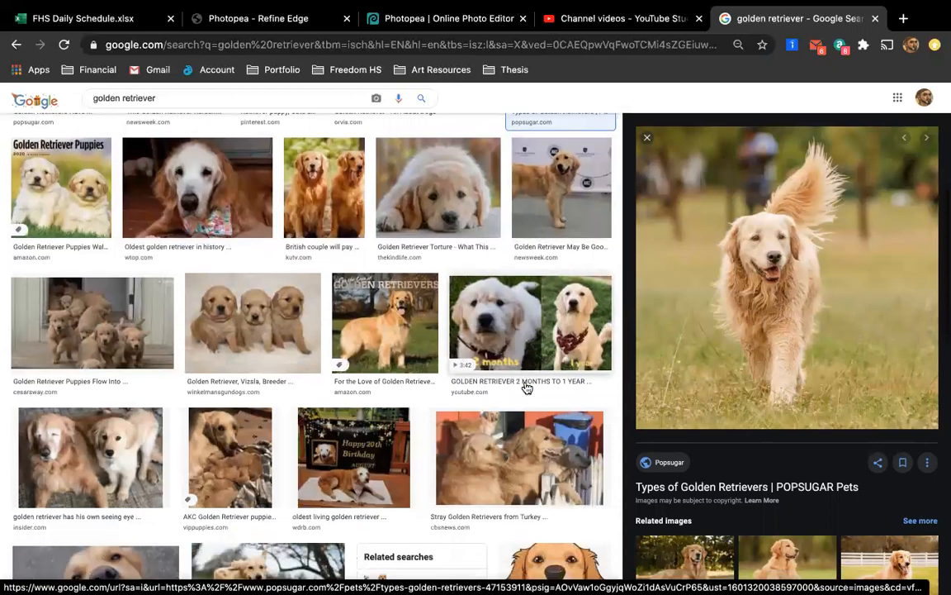
scroll(526, 386, "down", 4)
scroll(526, 388, "down", 1)
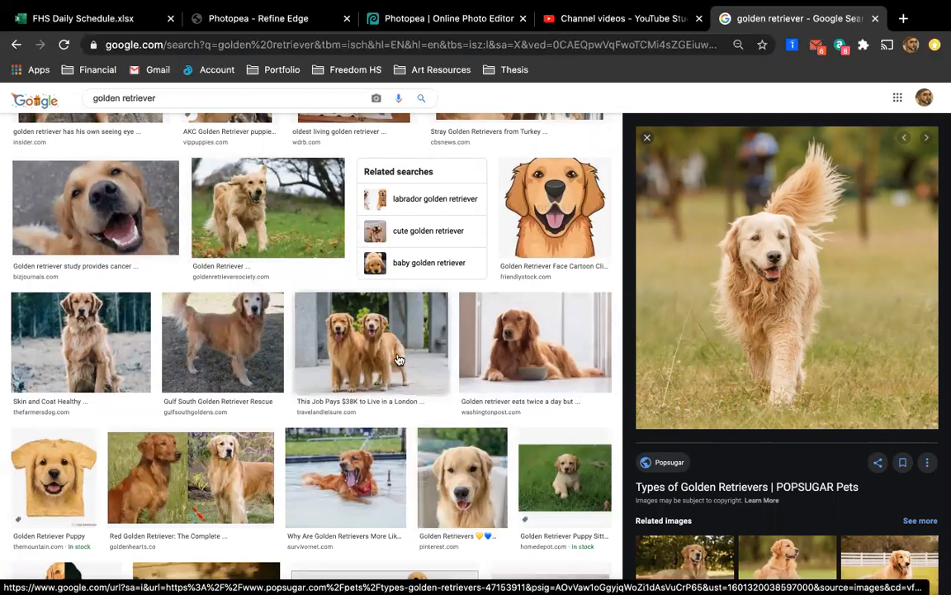
scroll(399, 357, "down", 2)
left_click(541, 322)
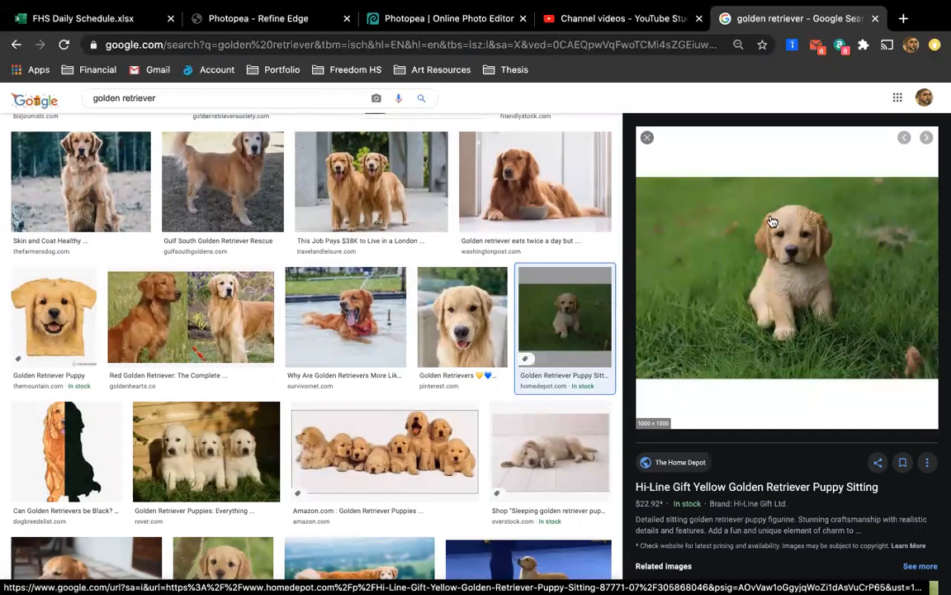
scroll(772, 221, "up", 5)
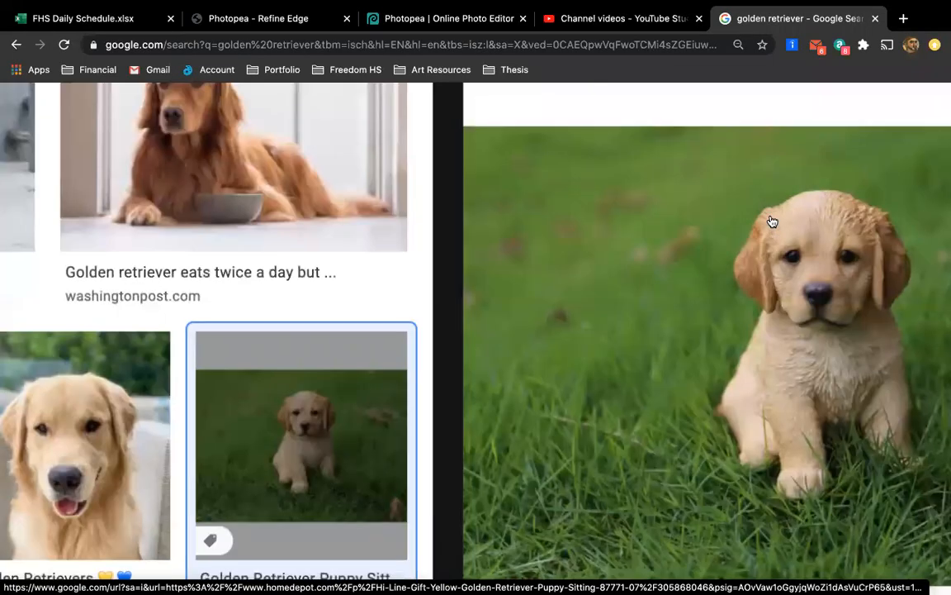
scroll(772, 221, "right", 2)
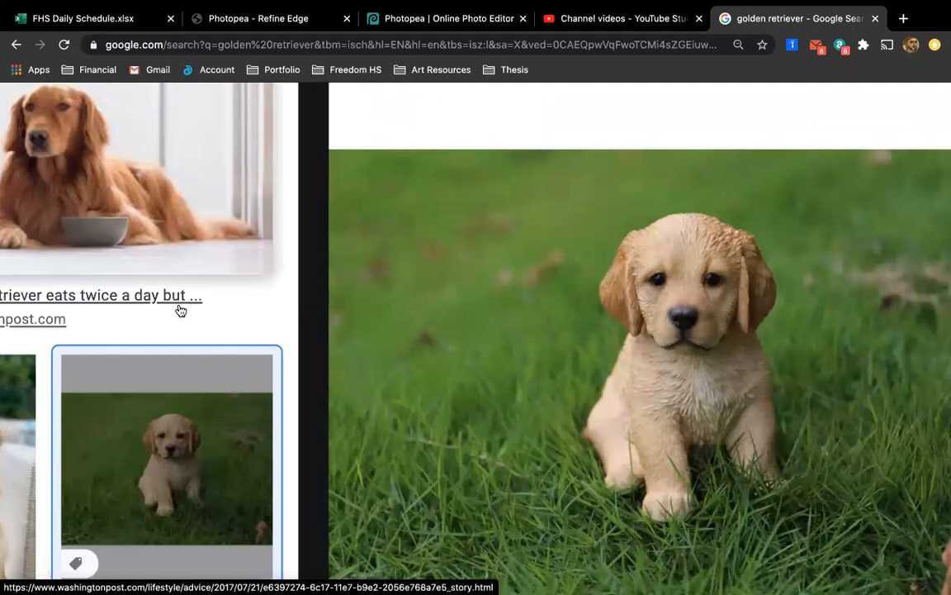
scroll(189, 345, "down", 5)
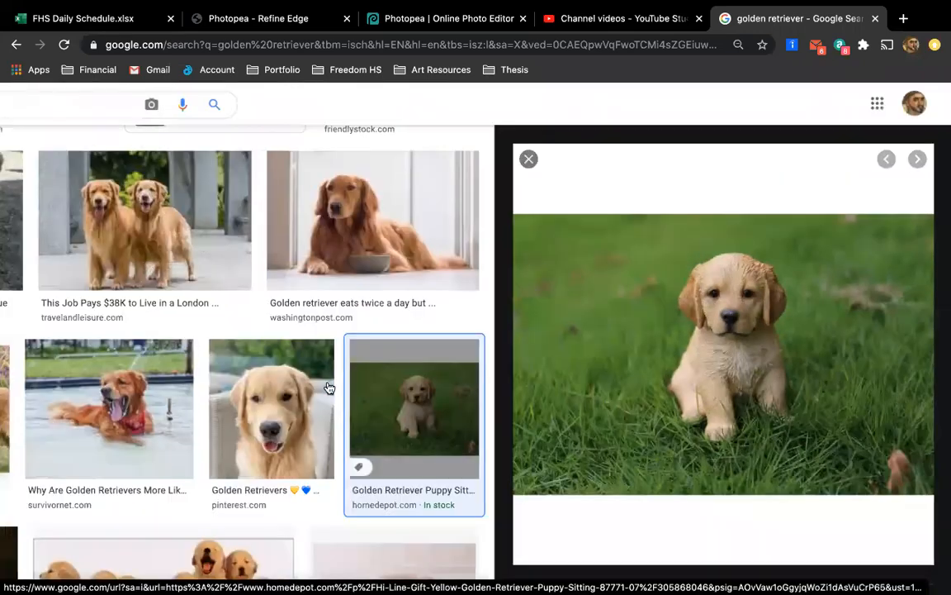
scroll(329, 388, "down", 3)
key("ctrl+minus")
key("ctrl+minus")
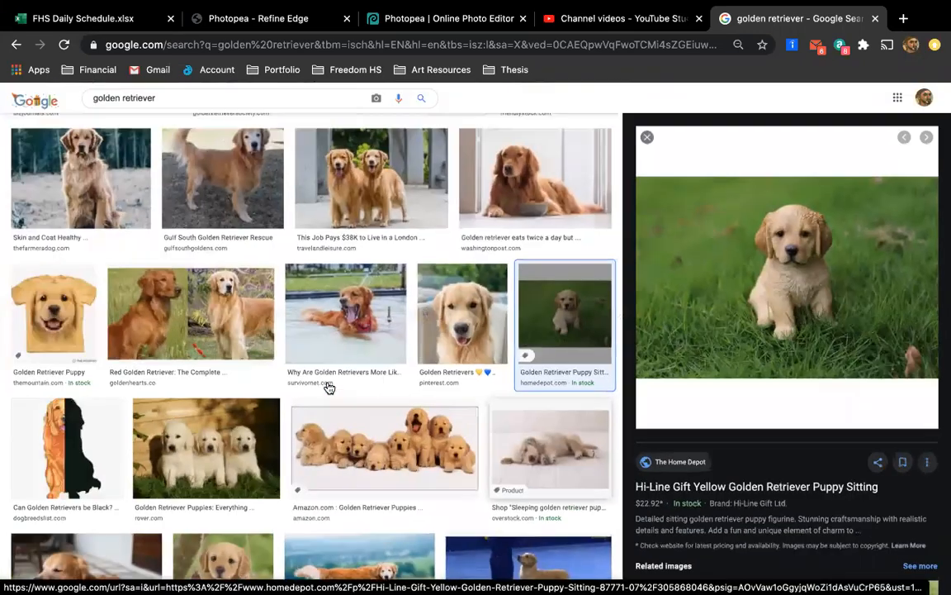
Return to the Photopea tab with the blue-haired portrait
left_click(627, 18)
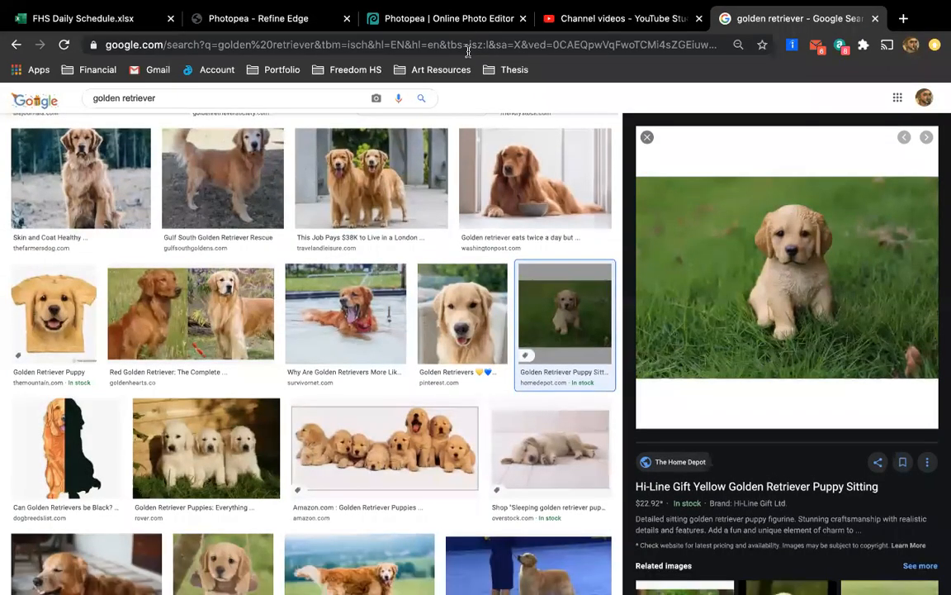
left_click(468, 48)
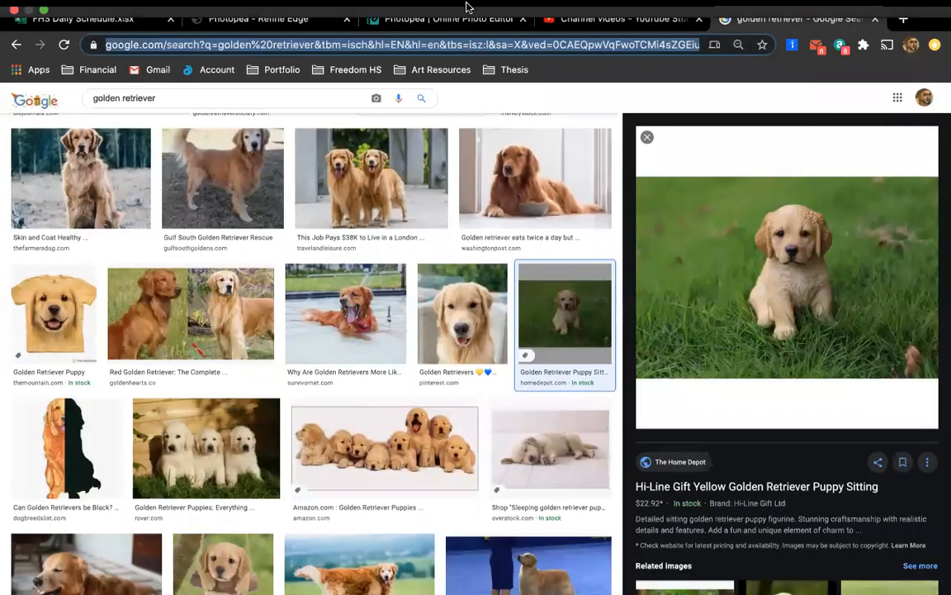
left_click(467, 52)
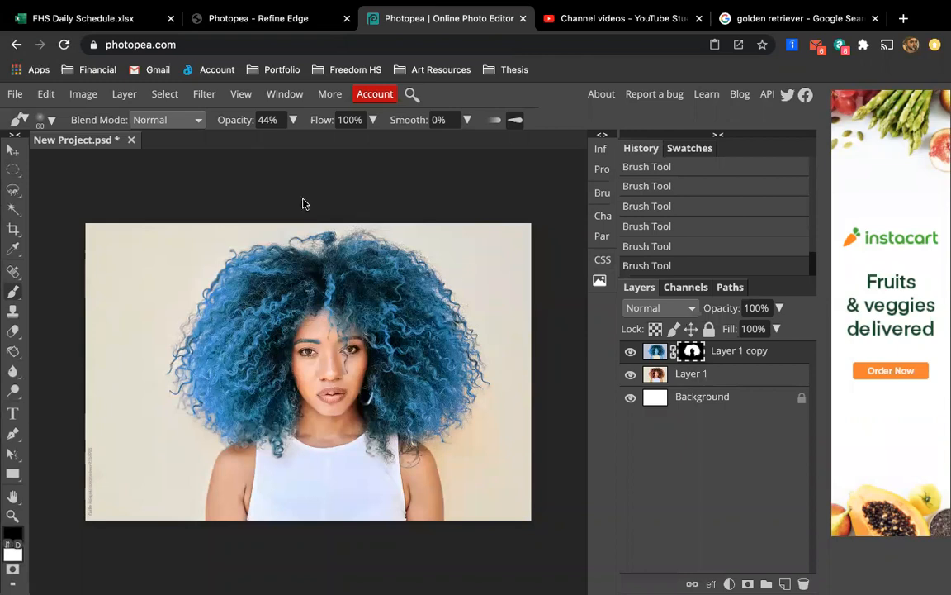
Try to apply a Black & White adjustment while the mask of Layer 1 copy is selected
left_click(82, 94)
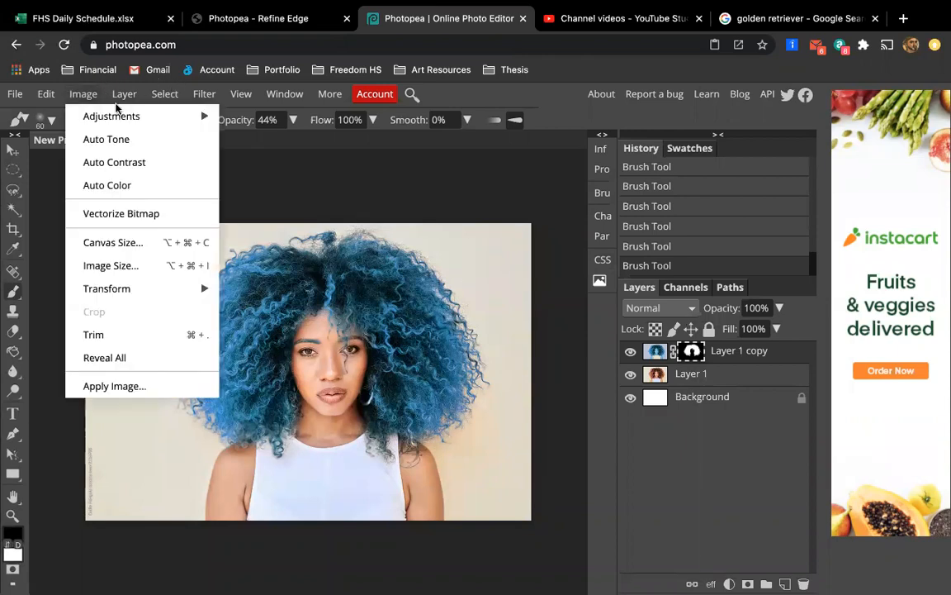
mouse_move(96, 117)
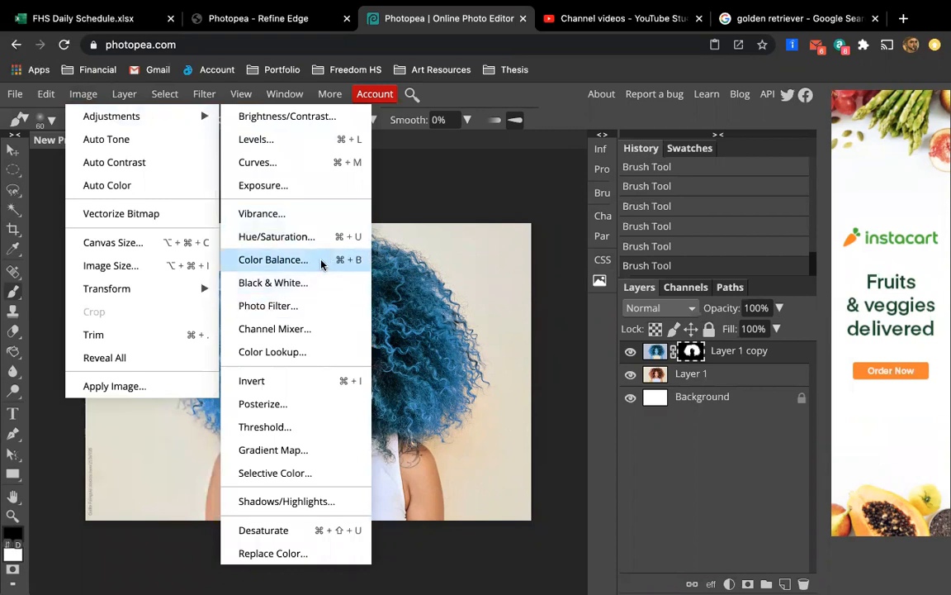
left_click(317, 281)
left_click_drag(247, 205, 662, 121)
left_click(784, 163)
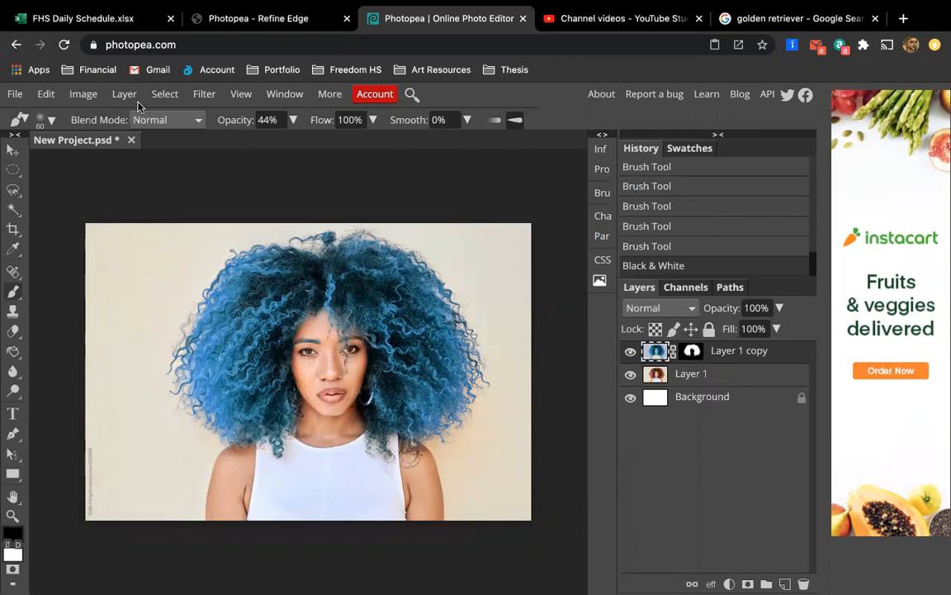
Apply a Black & White adjustment, colorized with black, to the hair image on Layer 1 copy
left_click(201, 93)
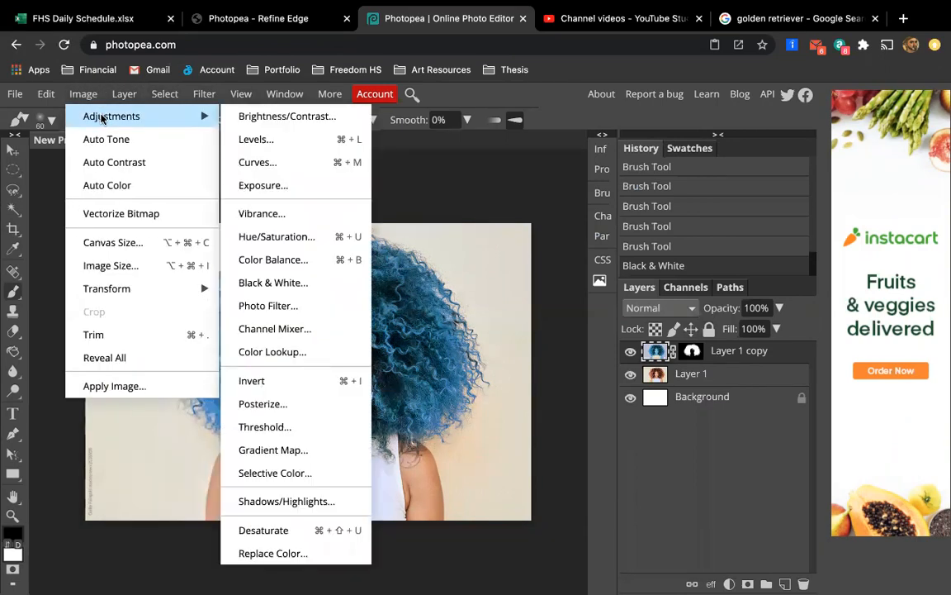
left_click(299, 283)
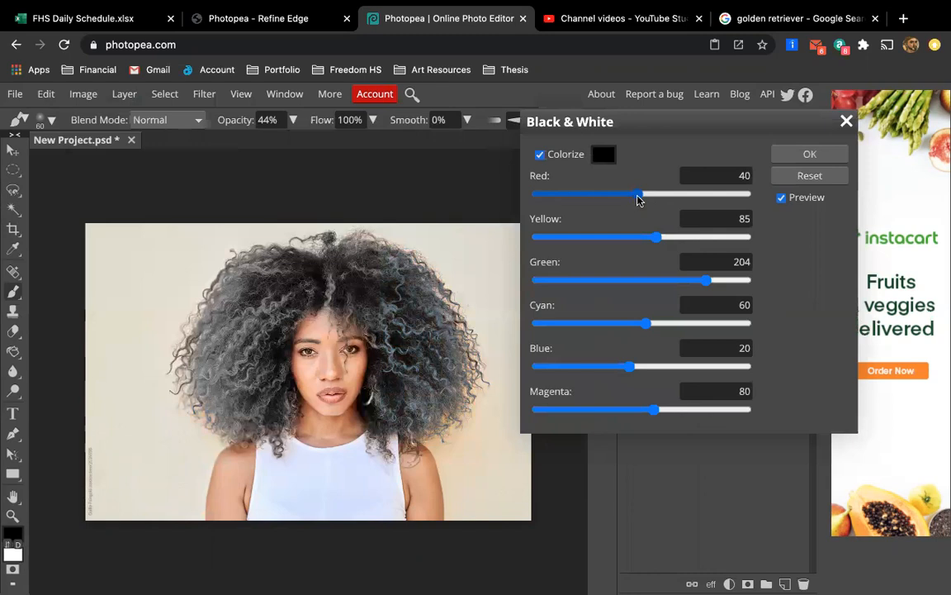
left_click(809, 155)
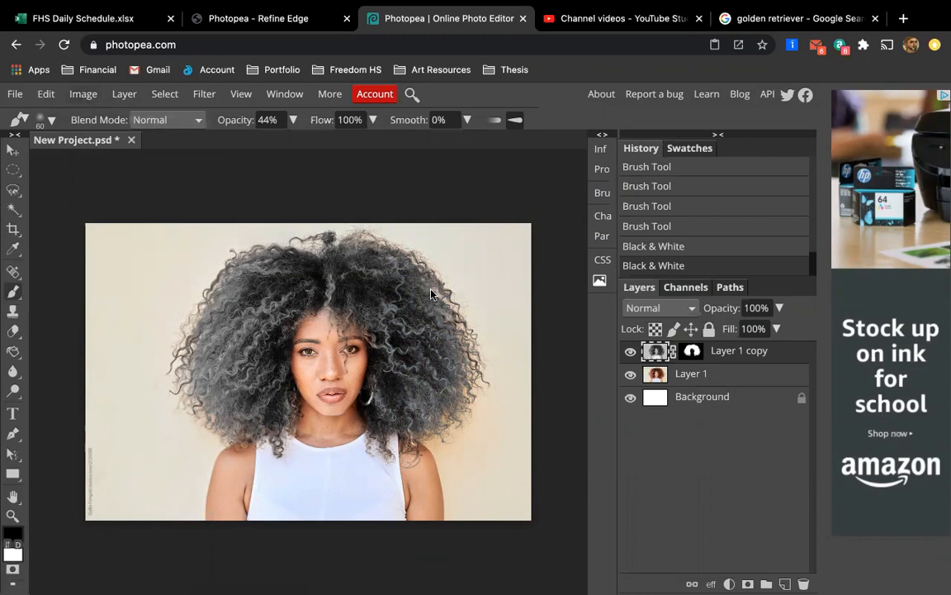
Start exporting the portrait with the recolored hair as a JPG
left_click(15, 94)
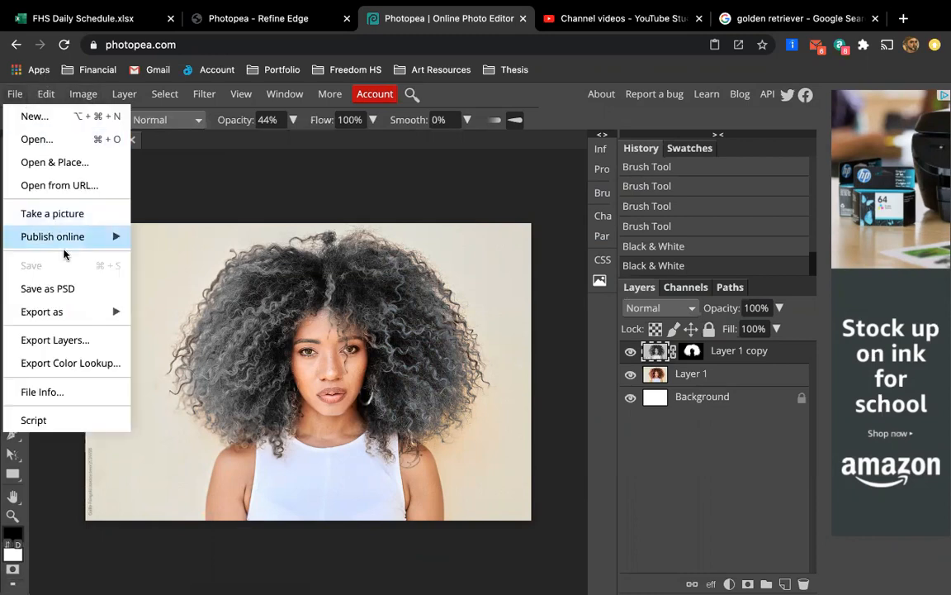
mouse_move(76, 309)
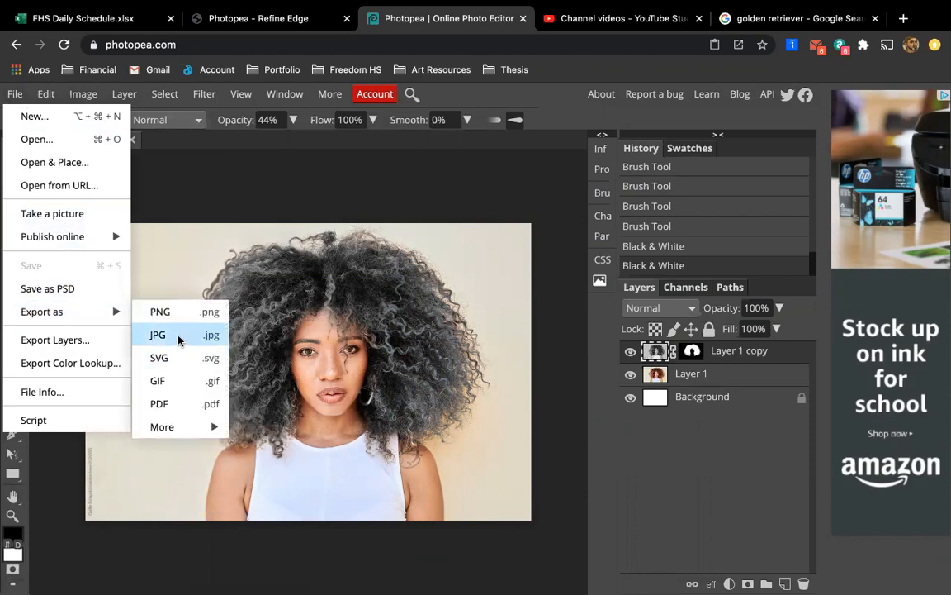